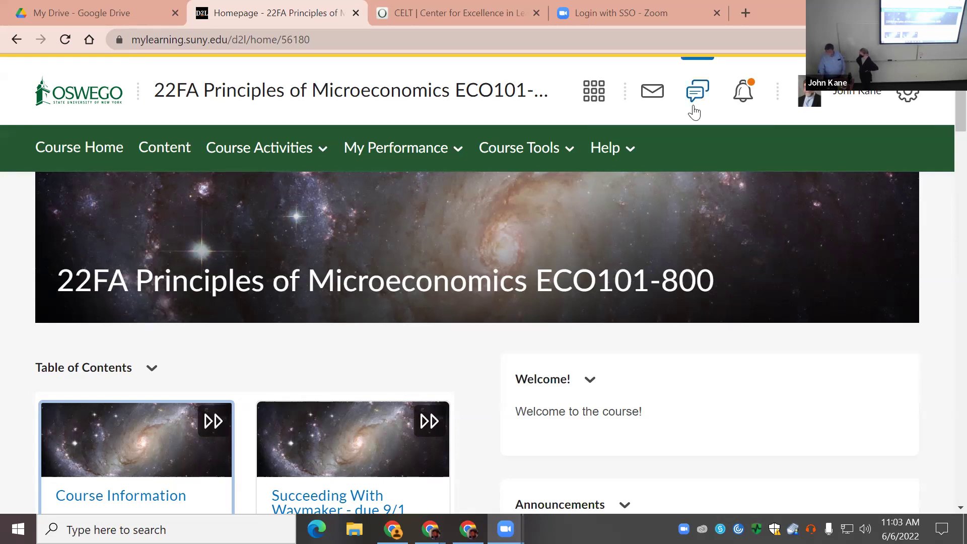
Look through the course modules and announcements on the microeconomics course homepage
{"action": "scroll", "coordinate": [442, 216], "scroll_direction": "down", "scroll_amount": 3}
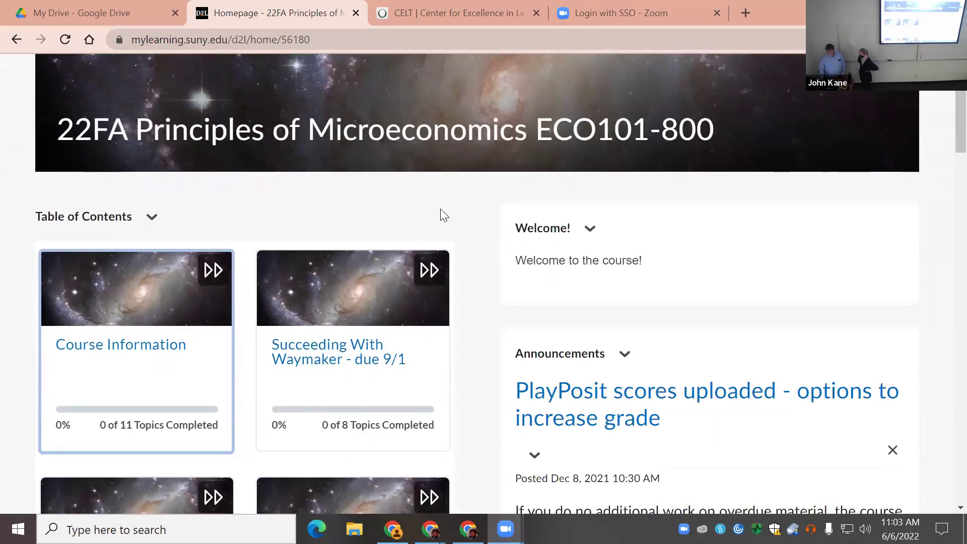
{"action": "scroll", "coordinate": [442, 216], "scroll_direction": "down", "scroll_amount": 4}
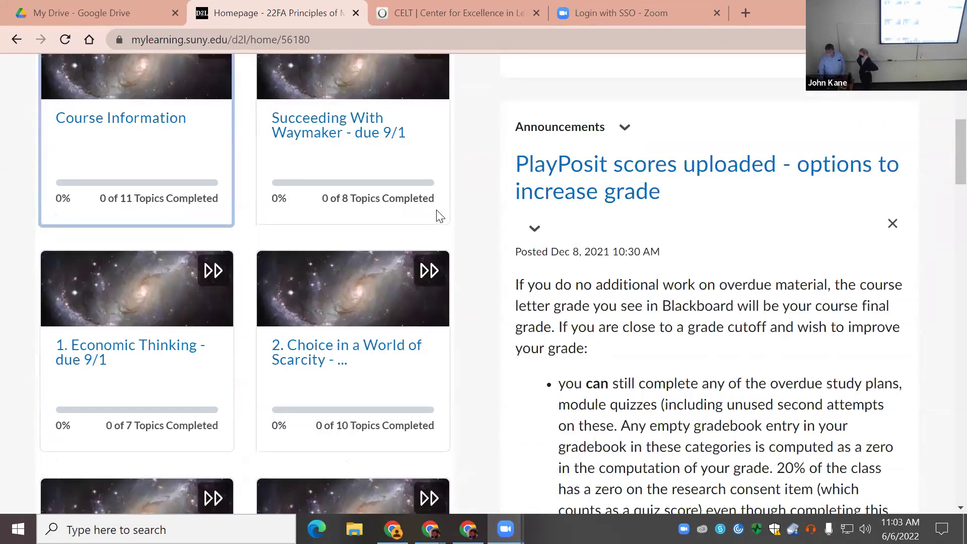
{"action": "scroll", "coordinate": [441, 211], "scroll_direction": "down", "scroll_amount": 15}
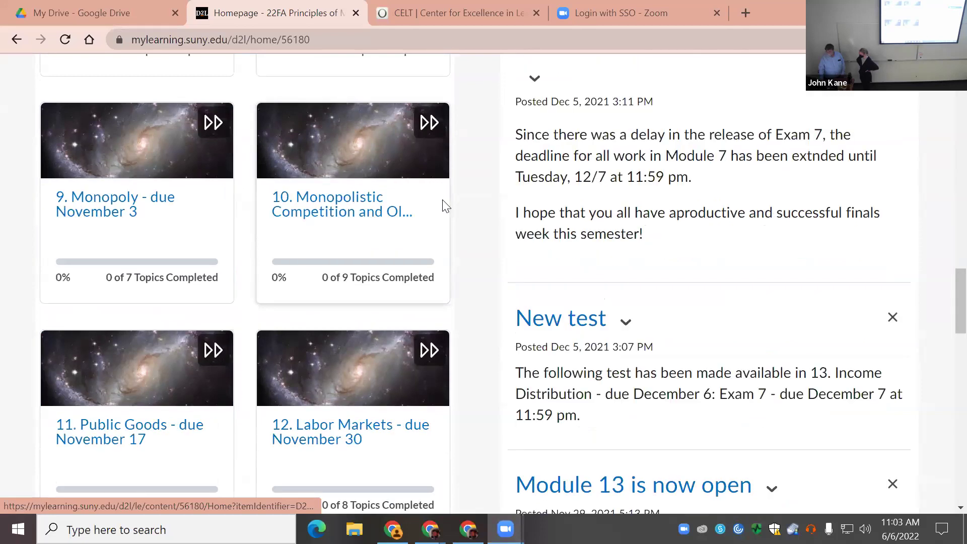
{"action": "scroll", "coordinate": [442, 206], "scroll_direction": "down", "scroll_amount": 4}
{"action": "scroll", "coordinate": [442, 195], "scroll_direction": "up", "scroll_amount": 8}
{"action": "scroll", "coordinate": [502, 187], "scroll_direction": "up", "scroll_amount": 11}
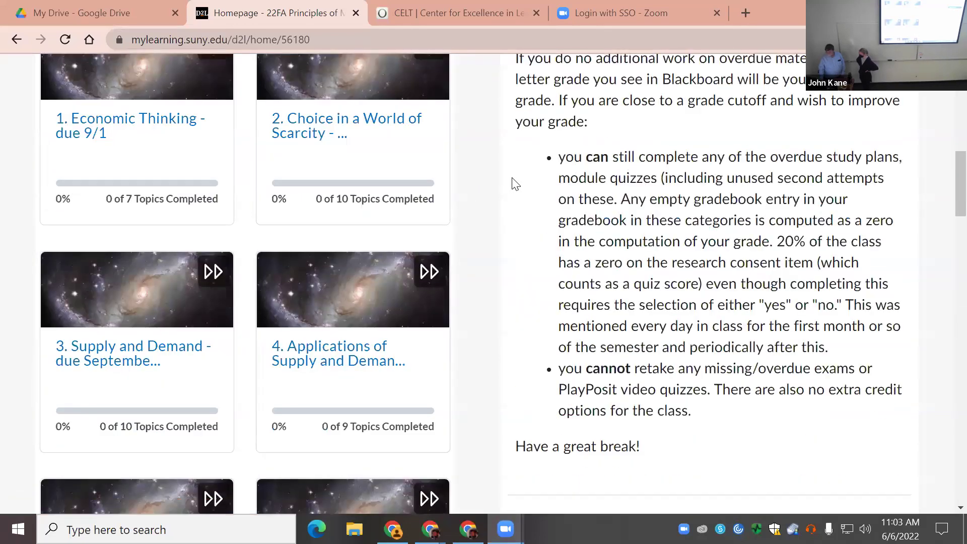
{"action": "scroll", "coordinate": [515, 179], "scroll_direction": "up", "scroll_amount": 10}
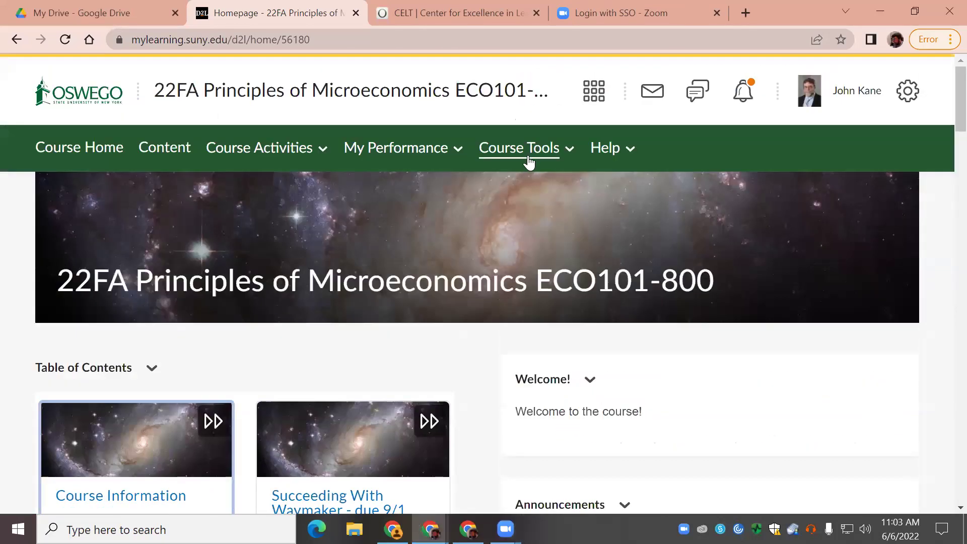
Open the course's Discussions tool through the Course Administration page
{"action": "left_click", "coordinate": [527, 160]}
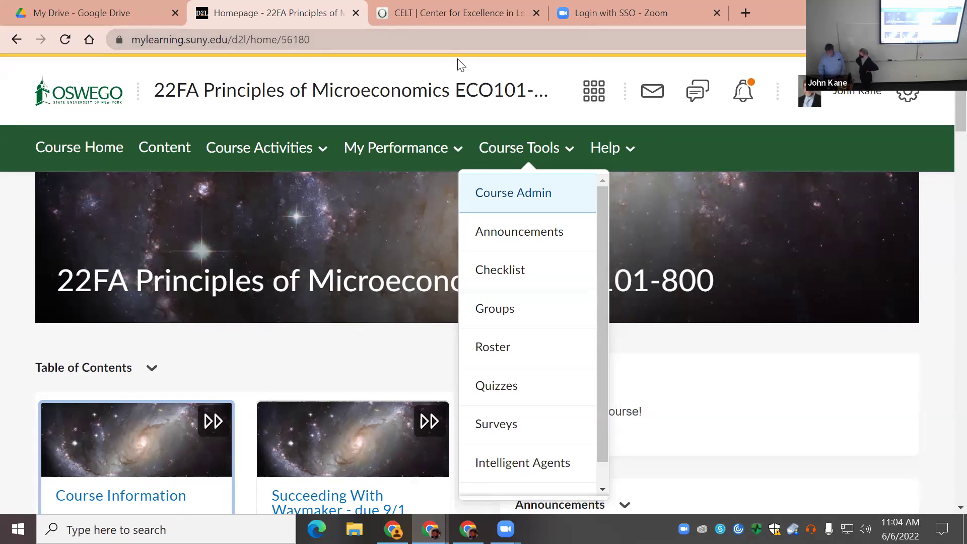
{"action": "left_click", "coordinate": [526, 195]}
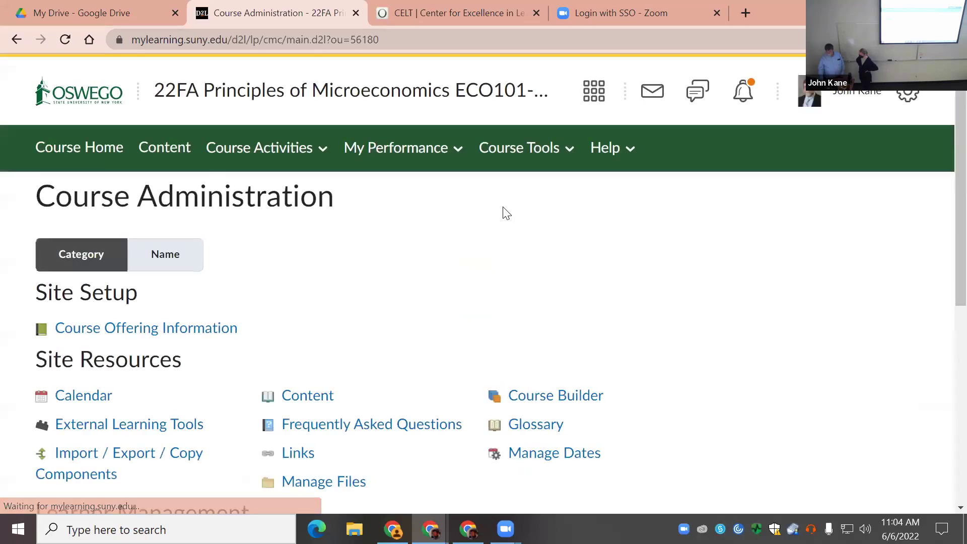
{"action": "scroll", "coordinate": [522, 216], "scroll_direction": "down", "scroll_amount": 3}
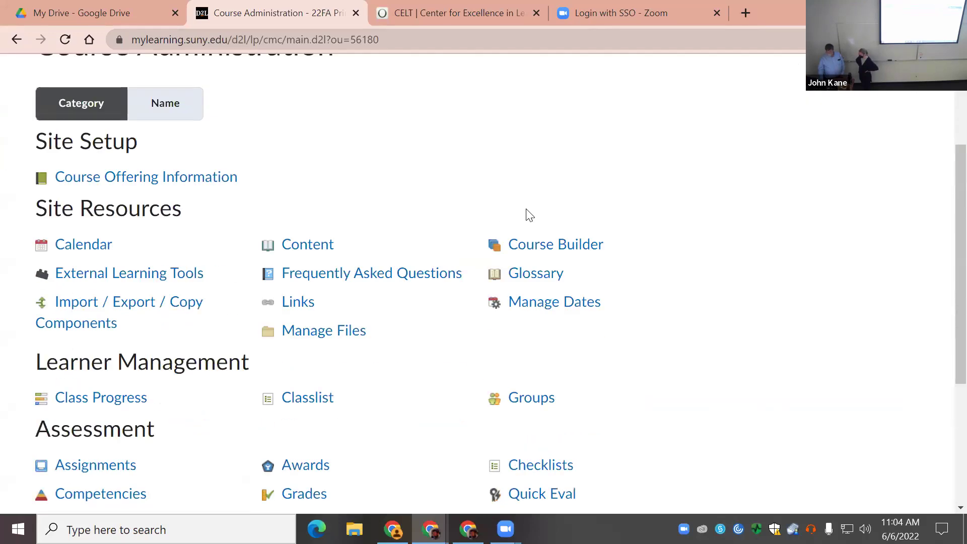
{"action": "scroll", "coordinate": [555, 187], "scroll_direction": "down", "scroll_amount": 4}
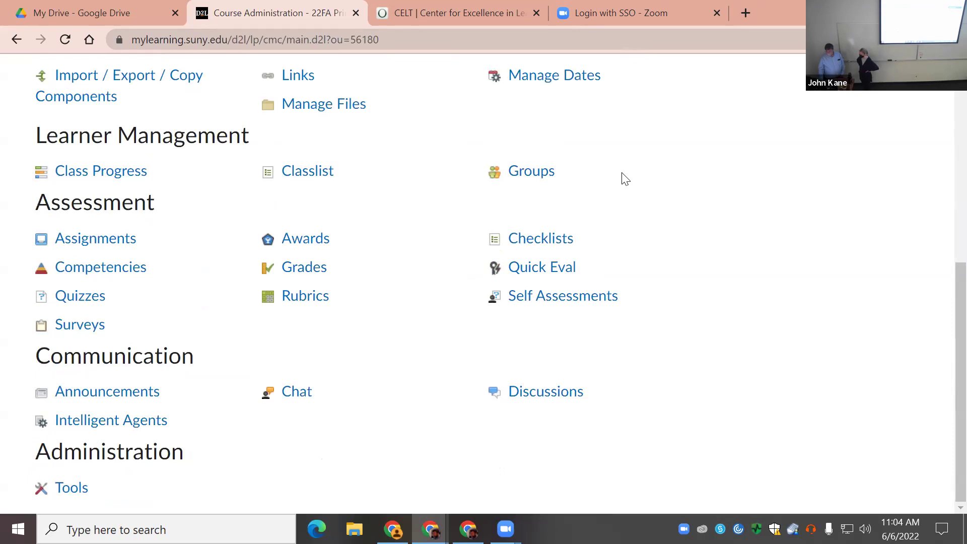
{"action": "scroll", "coordinate": [627, 174], "scroll_direction": "up", "scroll_amount": 3}
{"action": "scroll", "coordinate": [627, 171], "scroll_direction": "down", "scroll_amount": 3}
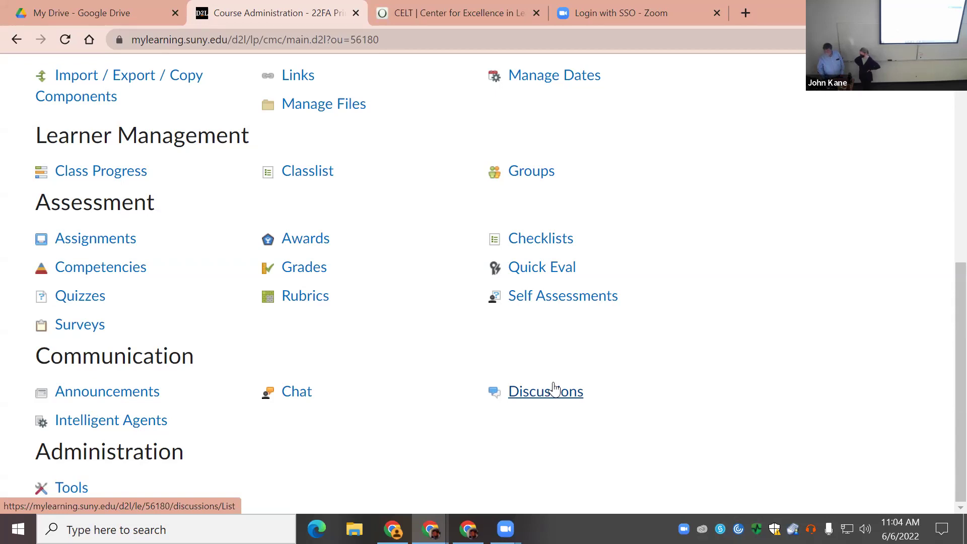
{"action": "left_click_drag", "start_coordinate": [574, 394], "coordinate": [558, 389]}
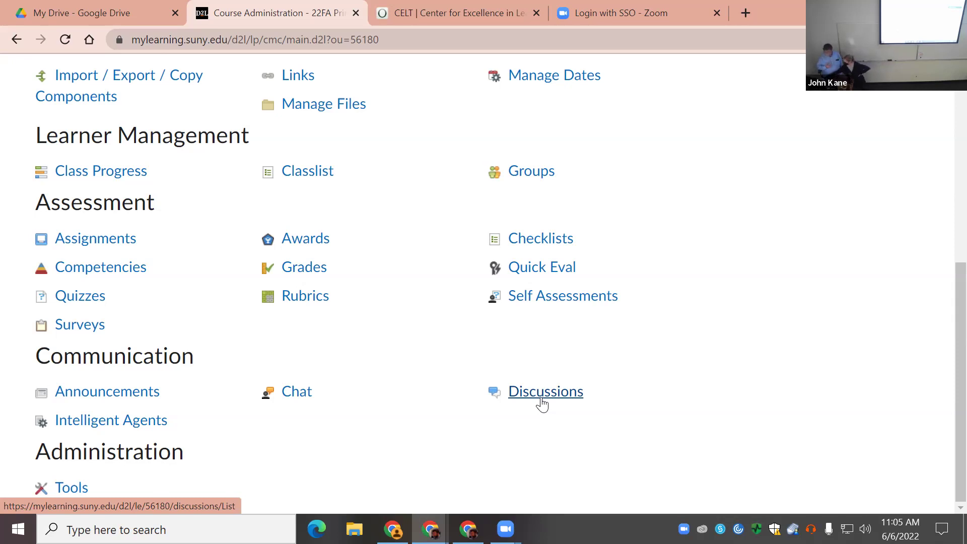
{"action": "left_click", "coordinate": [519, 392]}
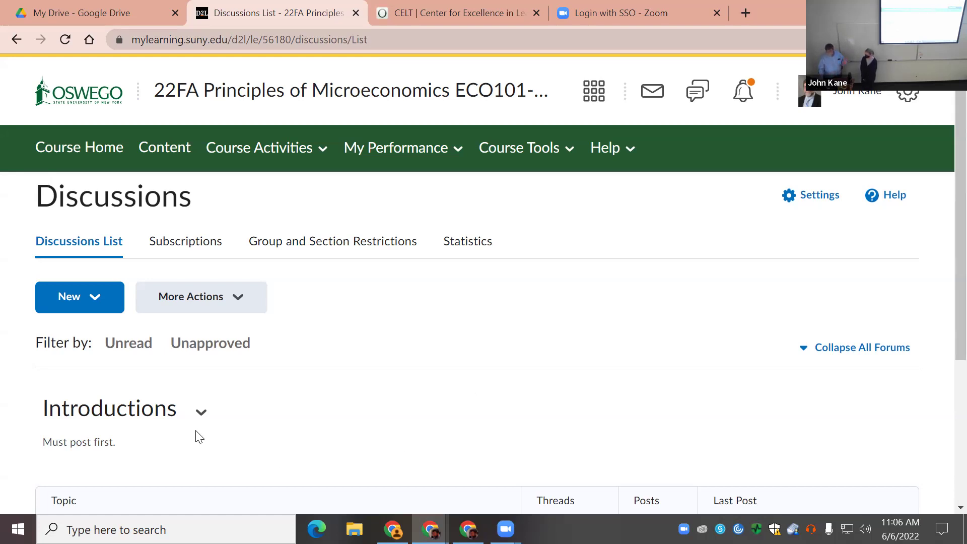
Start a new discussion forum and title it "Metacognitive cafe"
{"action": "left_click", "coordinate": [81, 306]}
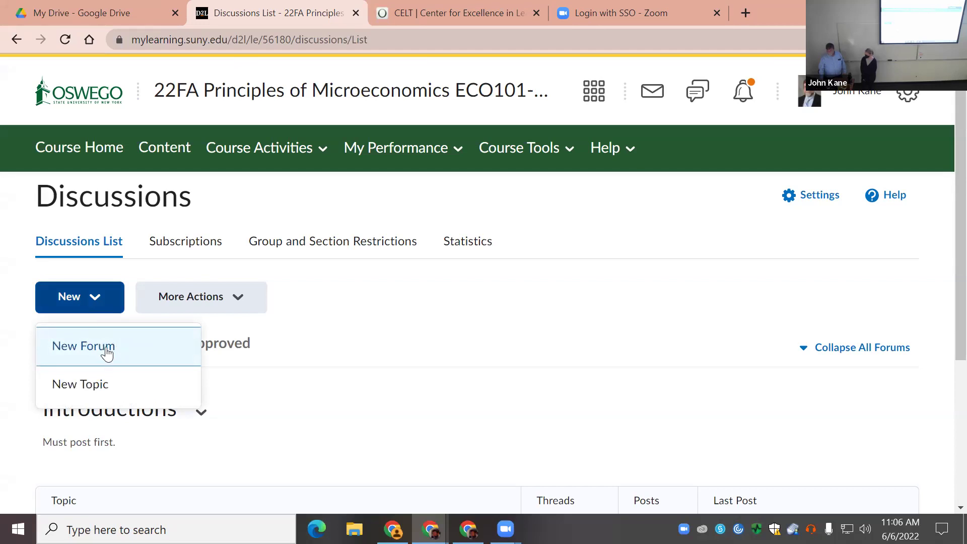
{"action": "left_click", "coordinate": [83, 346]}
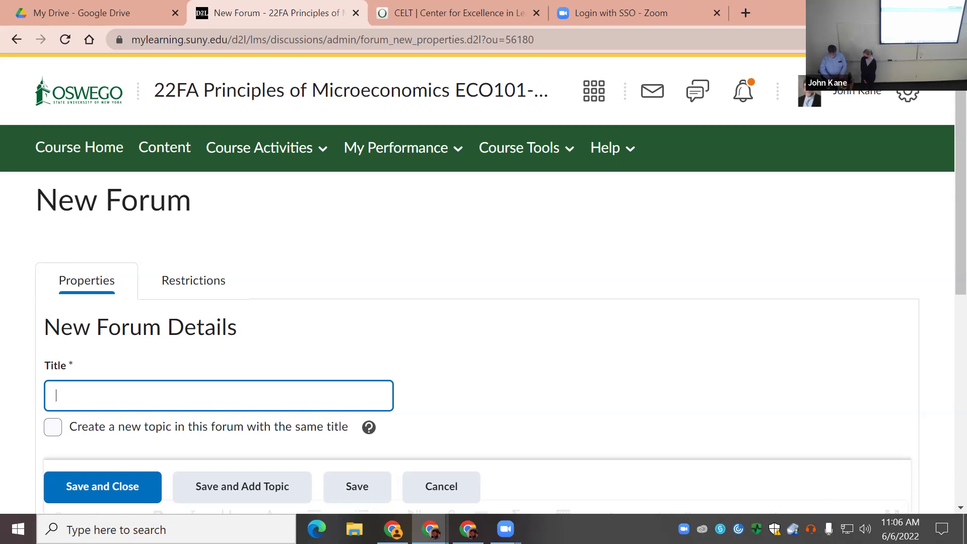
{"action": "type", "text": "Metacogni"}
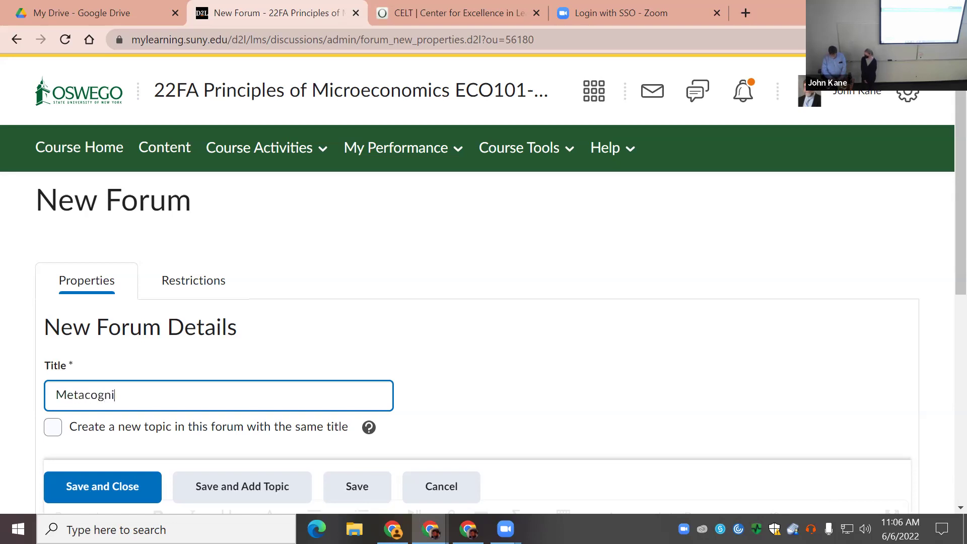
{"action": "type", "text": "tive cafe"}
Require users to start a thread before reading and replying to others, and display the forum description in topics
{"action": "scroll", "coordinate": [697, 350], "scroll_direction": "down", "scroll_amount": 3}
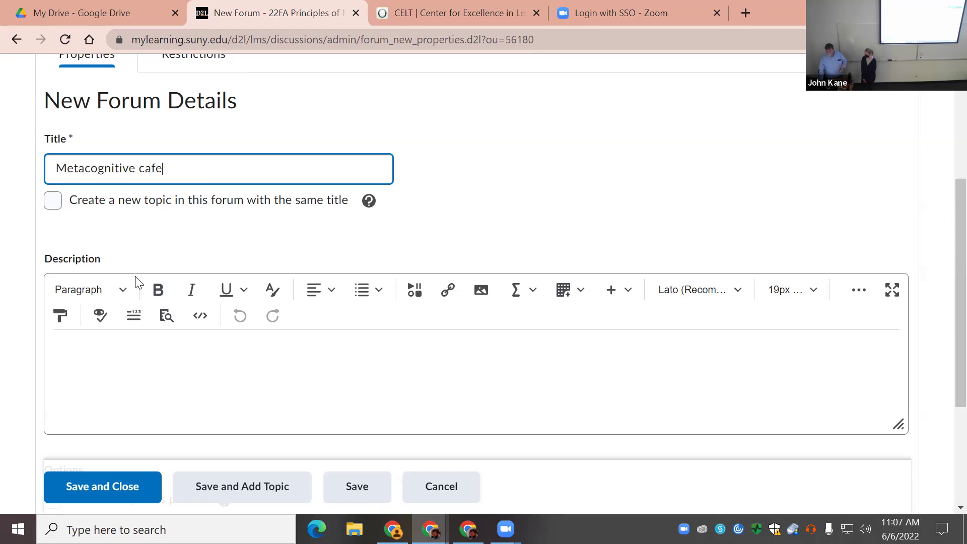
{"action": "scroll", "coordinate": [176, 471], "scroll_direction": "down", "scroll_amount": 4}
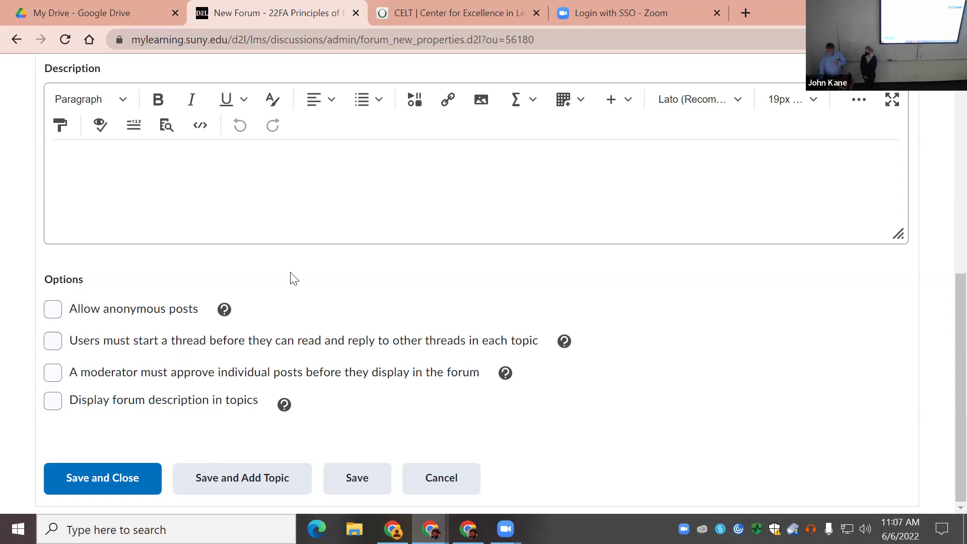
{"action": "scroll", "coordinate": [293, 272], "scroll_direction": "up", "scroll_amount": 2}
{"action": "scroll", "coordinate": [270, 276], "scroll_direction": "down", "scroll_amount": 2}
{"action": "left_click", "coordinate": [55, 342]}
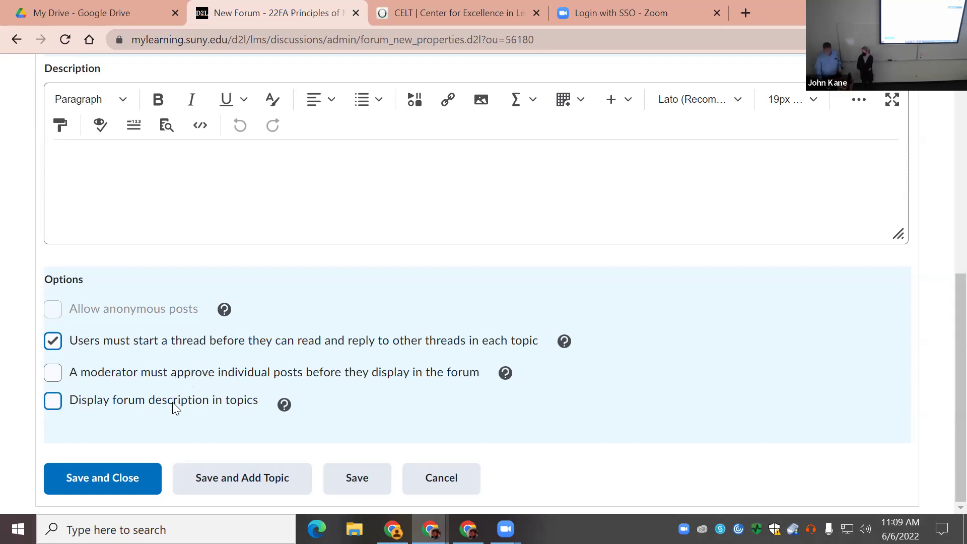
{"action": "left_click", "coordinate": [53, 402]}
Enter the forum description "In these metacognitive cafe discussion forums, you will be..." and save and close the forum
{"action": "left_click", "coordinate": [142, 170]}
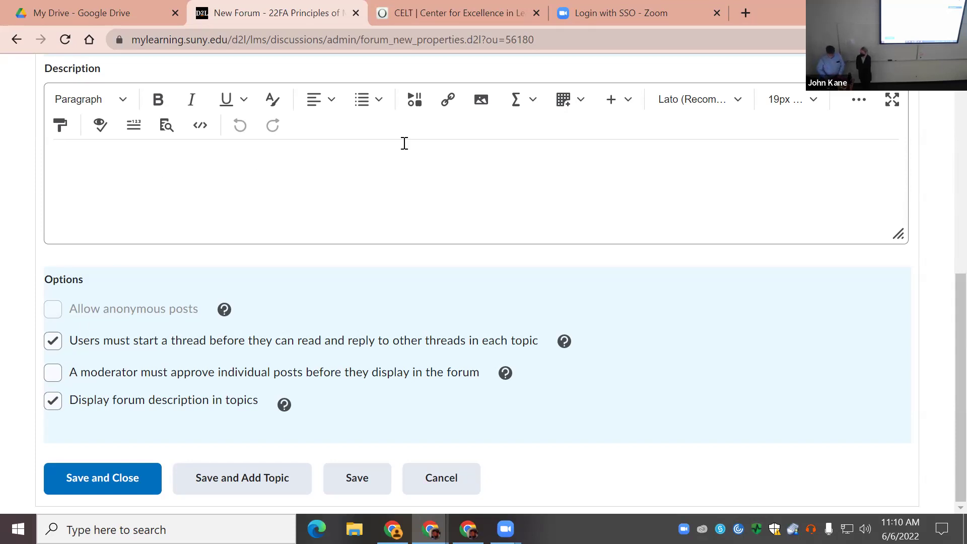
{"action": "type", "text": "In these met"}
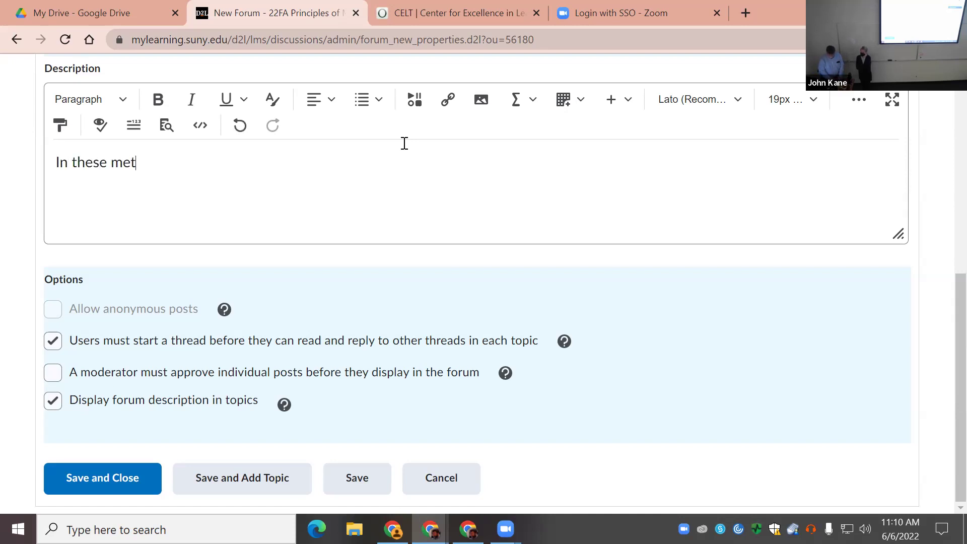
{"action": "type", "text": "acognitive cafe discus"}
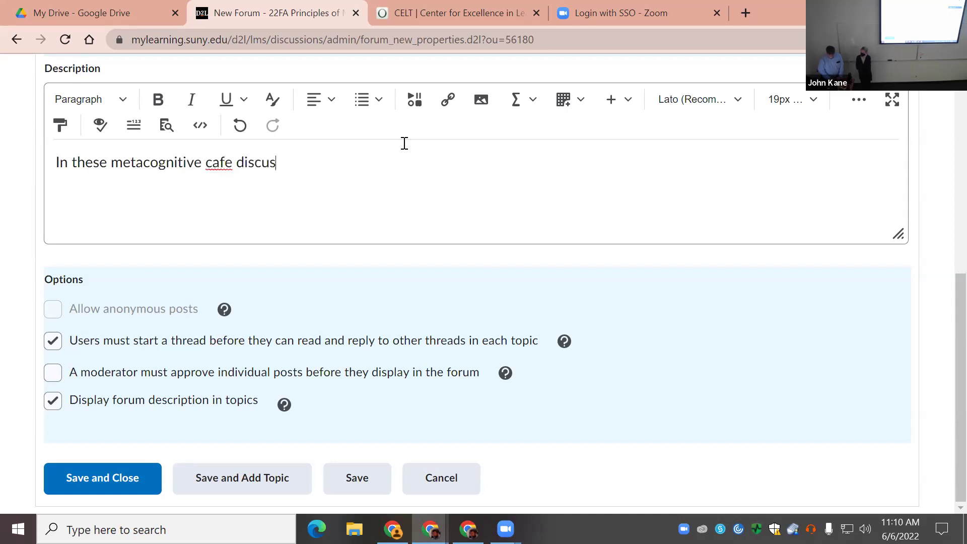
{"action": "type", "text": "sion forums, y"}
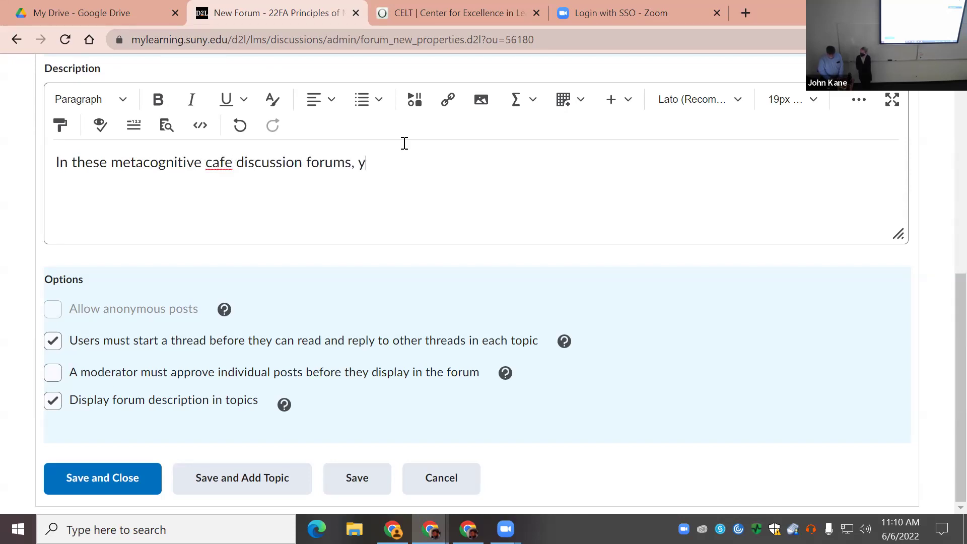
{"action": "type", "text": "ou will be..."}
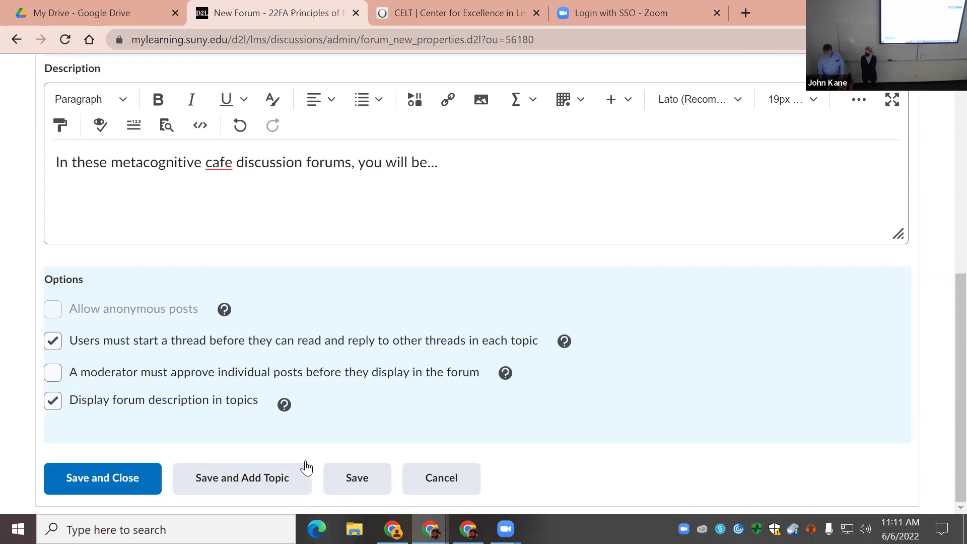
{"action": "left_click", "coordinate": [122, 477]}
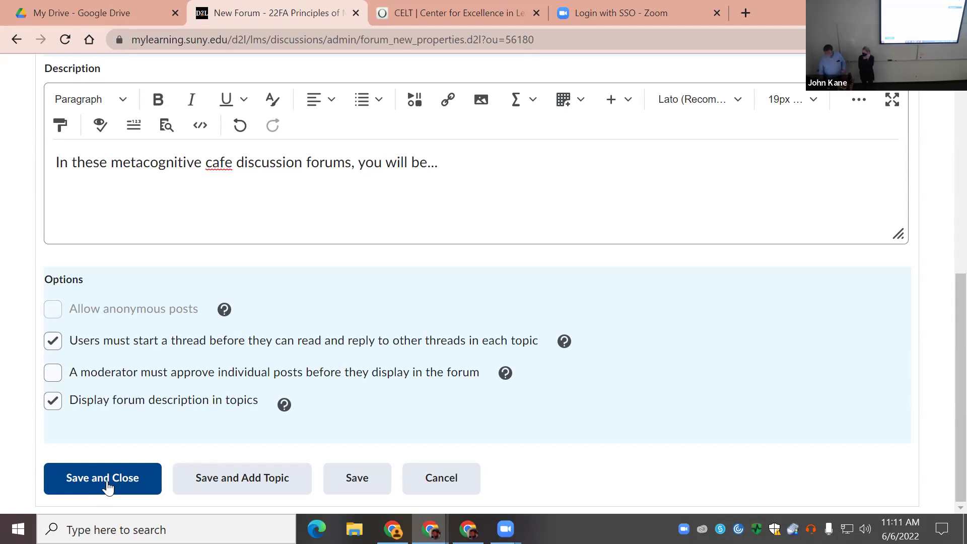
{"action": "left_click", "coordinate": [107, 488]}
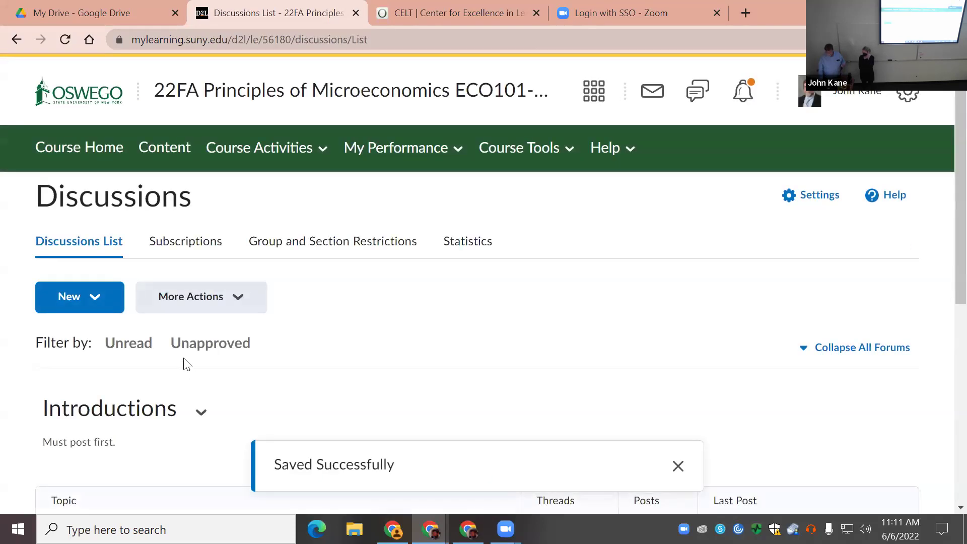
Start a new discussion topic and assign it to the Metacognitive cafe forum
{"action": "scroll", "coordinate": [325, 369], "scroll_direction": "down", "scroll_amount": 3}
{"action": "scroll", "coordinate": [323, 326], "scroll_direction": "down", "scroll_amount": 3}
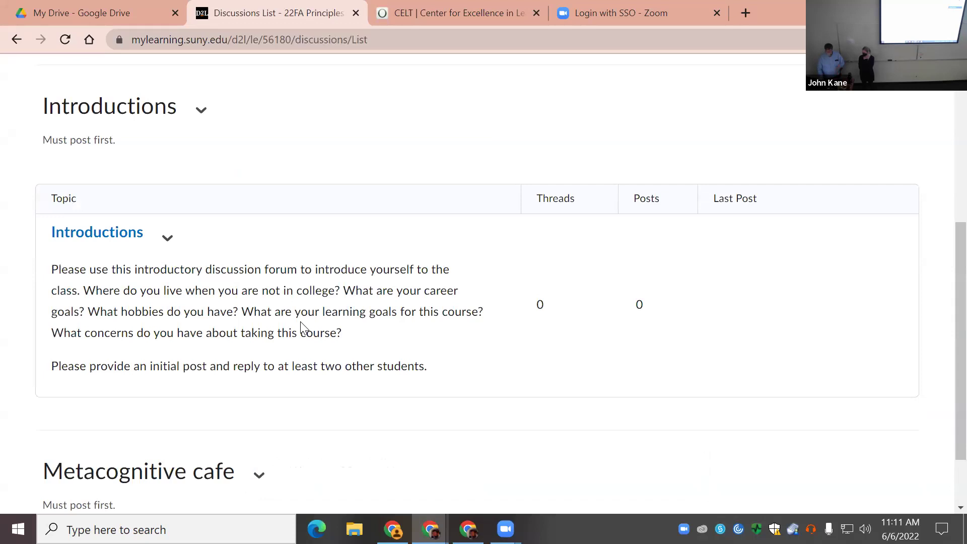
{"action": "scroll", "coordinate": [135, 186], "scroll_direction": "up", "scroll_amount": 3}
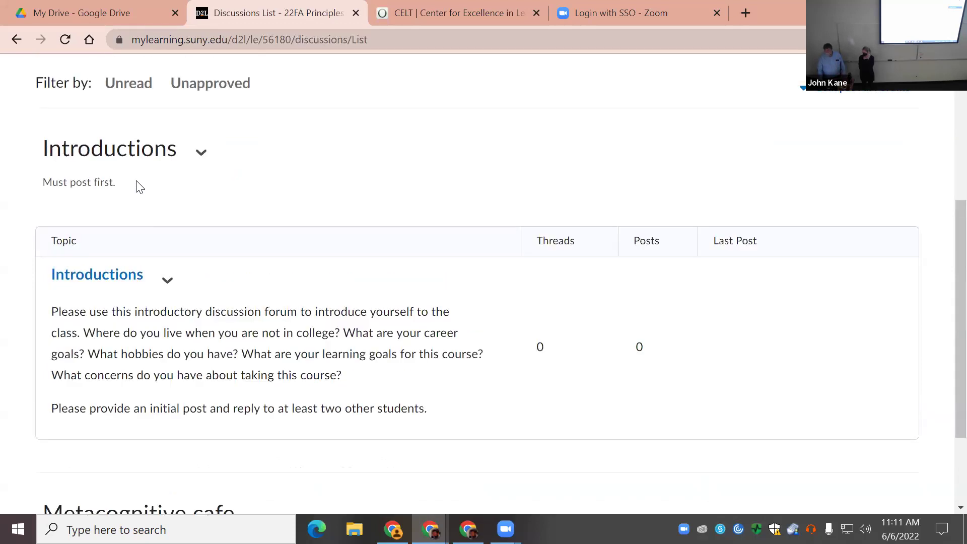
{"action": "scroll", "coordinate": [166, 198], "scroll_direction": "up", "scroll_amount": 3}
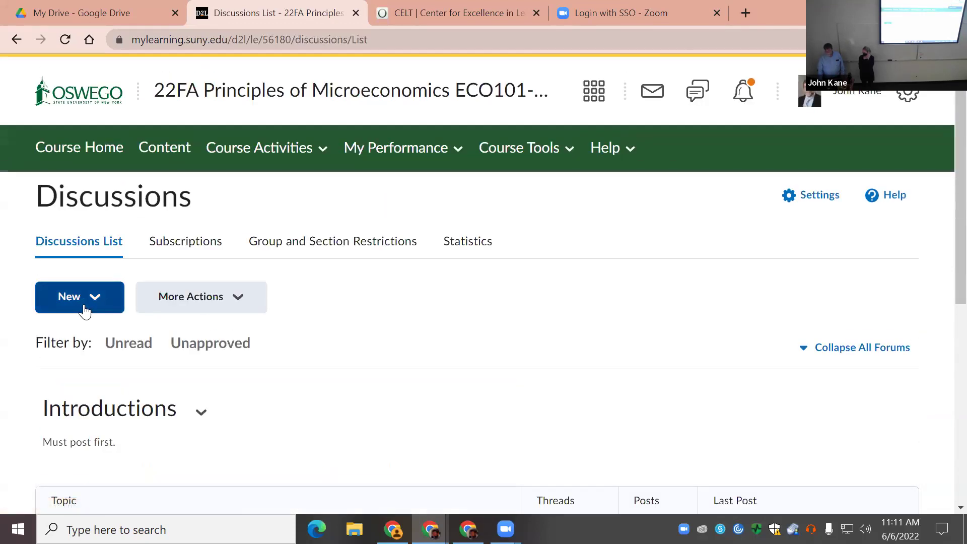
{"action": "left_click", "coordinate": [84, 309]}
{"action": "left_click", "coordinate": [96, 384]}
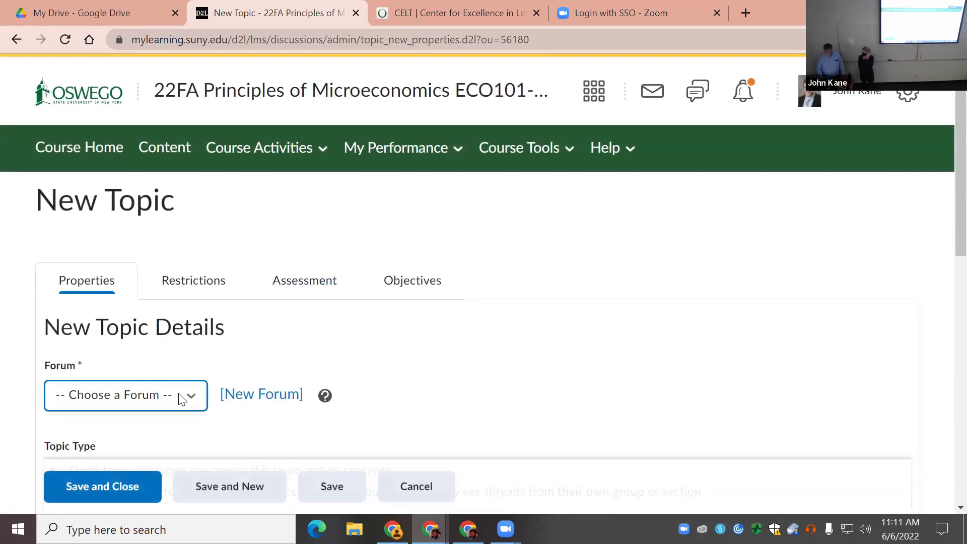
{"action": "left_click", "coordinate": [193, 400]}
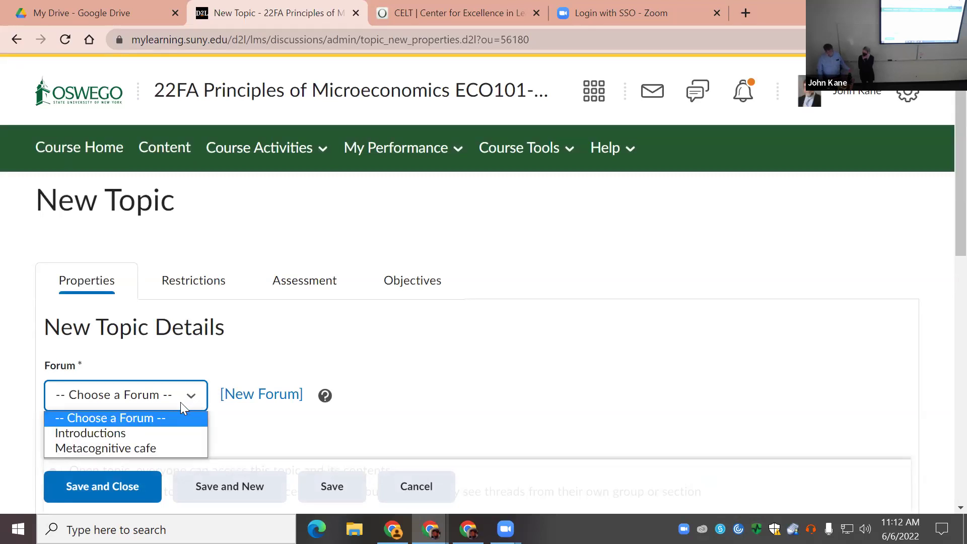
{"action": "left_click", "coordinate": [133, 451]}
Title the new topic "Metacognitive Cafe 1: Expections"
{"action": "scroll", "coordinate": [386, 337], "scroll_direction": "down", "scroll_amount": 5}
{"action": "left_click", "coordinate": [386, 336]}
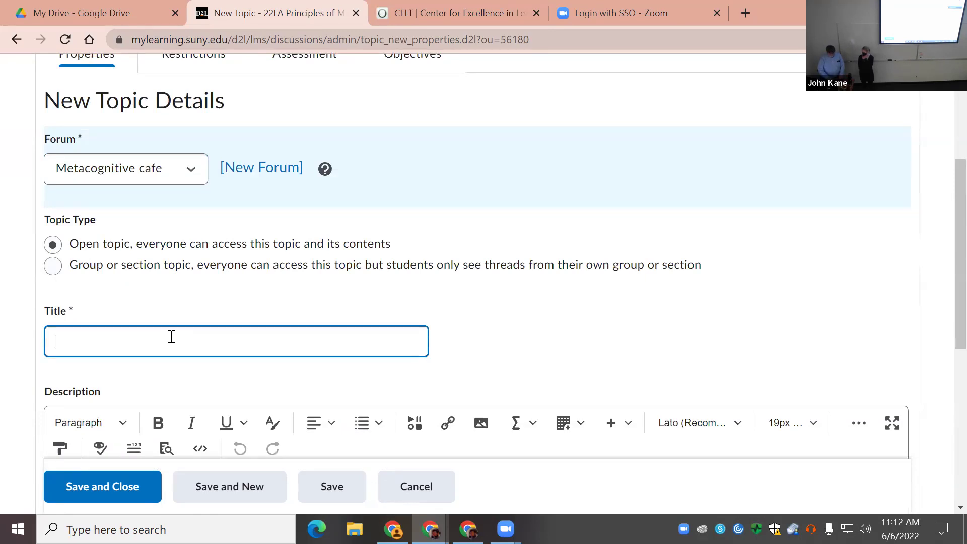
{"action": "type", "text": "M"}
{"action": "key", "text": "BackSpace"}
{"action": "type", "text": "Metacognitice"}
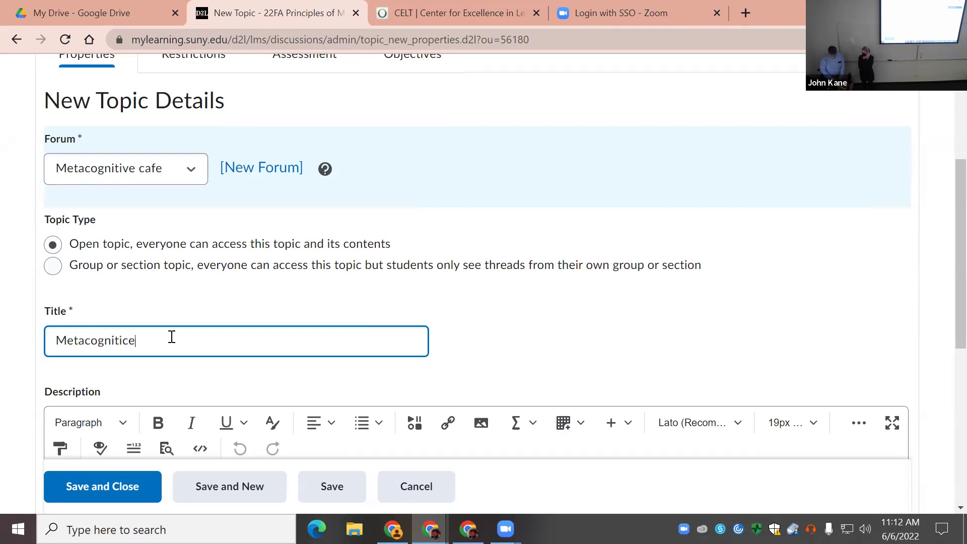
{"action": "key", "text": "BackSpace"}
{"action": "key", "text": "BackSpace"}
{"action": "key", "text": "BackSpace"}
{"action": "type", "text": "ve Cafe 1:"}
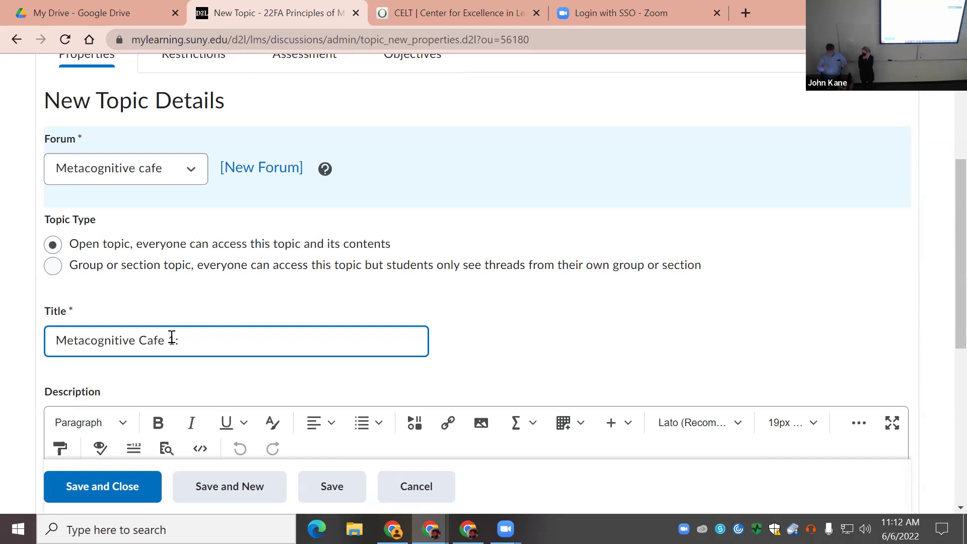
{"action": "type", "text": "In"}
{"action": "key", "text": "BackSpace"}
{"action": "key", "text": "BackSpace"}
{"action": "type", "text": "Expections"}
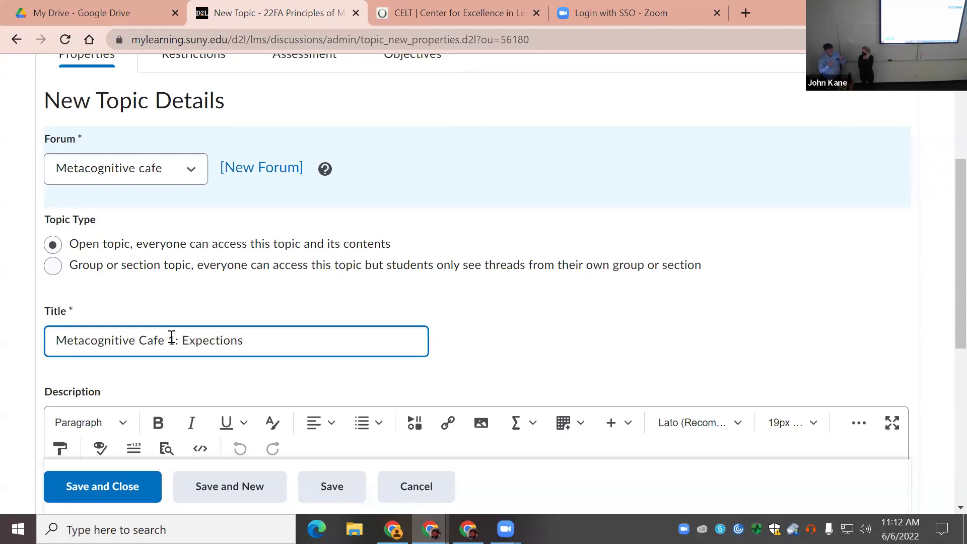
{"action": "scroll", "coordinate": [249, 320], "scroll_direction": "down", "scroll_amount": 5}
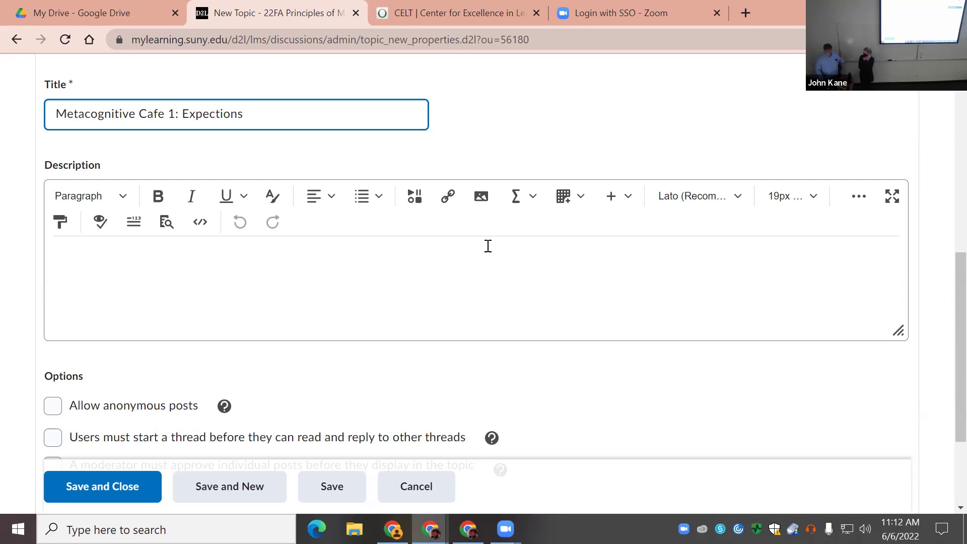
Set the new topic's post rating to the Up Vote Only Rating Scheme
{"action": "scroll", "coordinate": [393, 249], "scroll_direction": "down", "scroll_amount": 1}
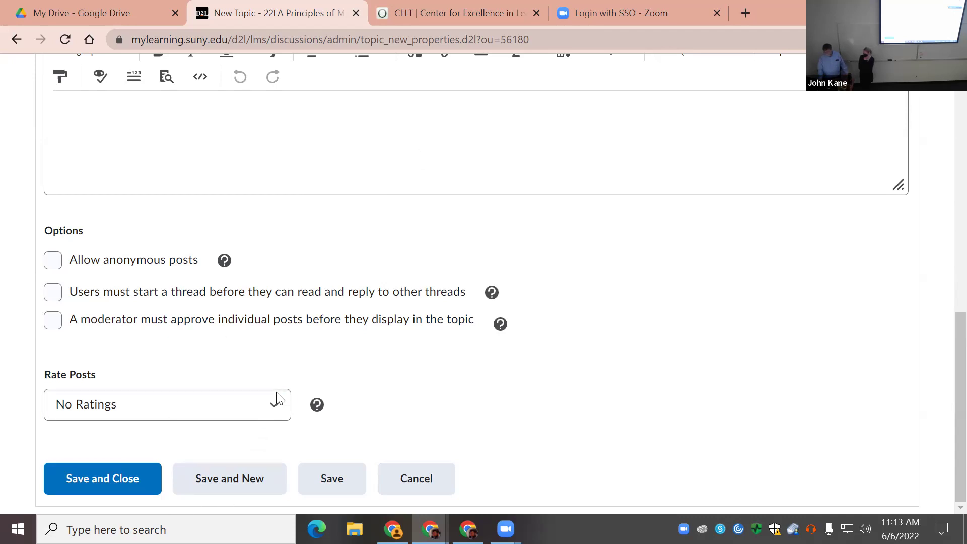
{"action": "left_click", "coordinate": [274, 408]}
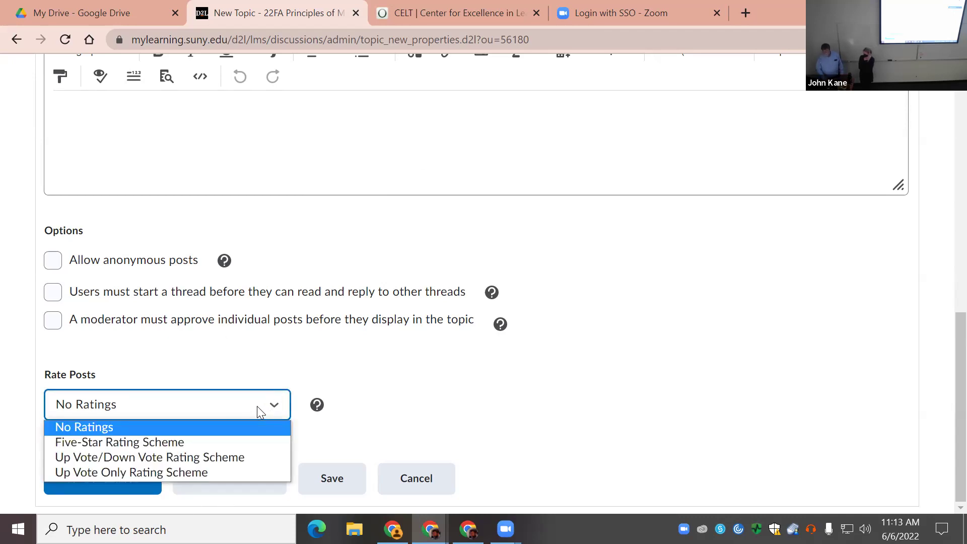
{"action": "left_click", "coordinate": [185, 475]}
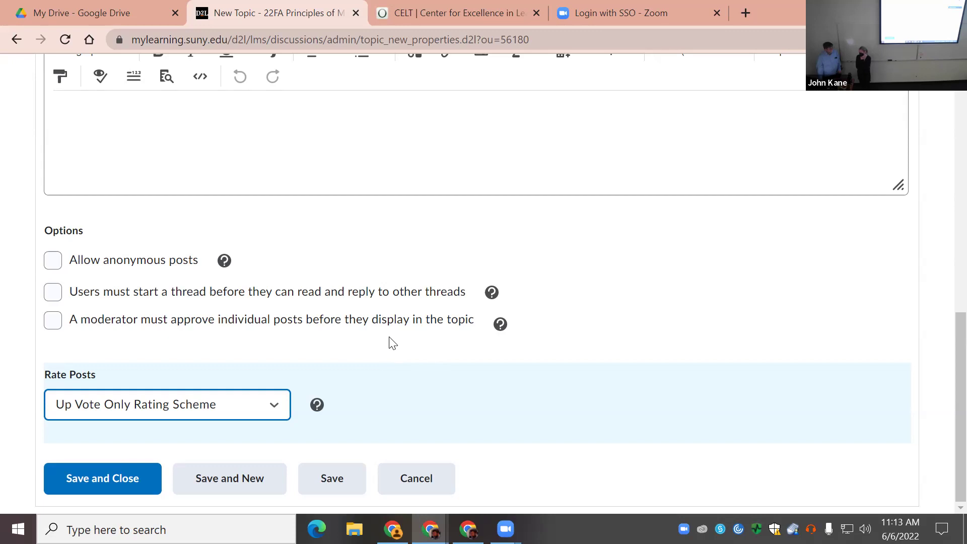
{"action": "left_click", "coordinate": [400, 74]}
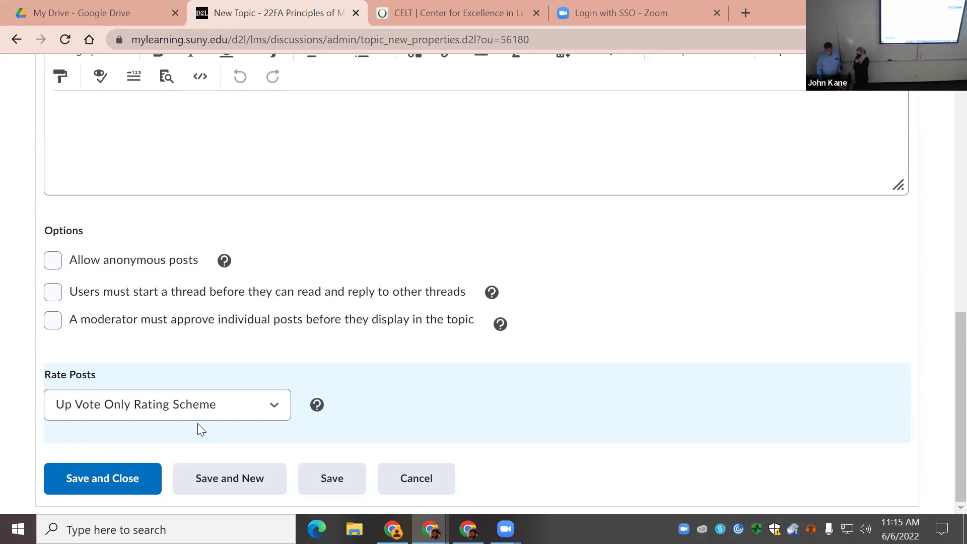
Open the restriction settings of the new Metacognitive Cafe 1 topic
{"action": "scroll", "coordinate": [281, 341], "scroll_direction": "up", "scroll_amount": 7}
{"action": "scroll", "coordinate": [289, 346], "scroll_direction": "up", "scroll_amount": 1}
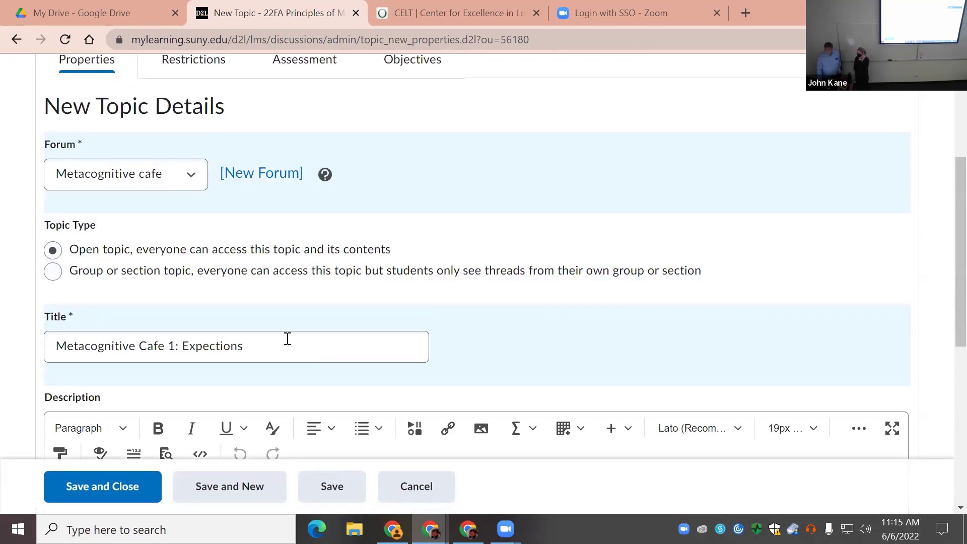
{"action": "scroll", "coordinate": [289, 306], "scroll_direction": "up", "scroll_amount": 3}
{"action": "scroll", "coordinate": [288, 306], "scroll_direction": "down", "scroll_amount": 4}
{"action": "scroll", "coordinate": [287, 309], "scroll_direction": "up", "scroll_amount": 3}
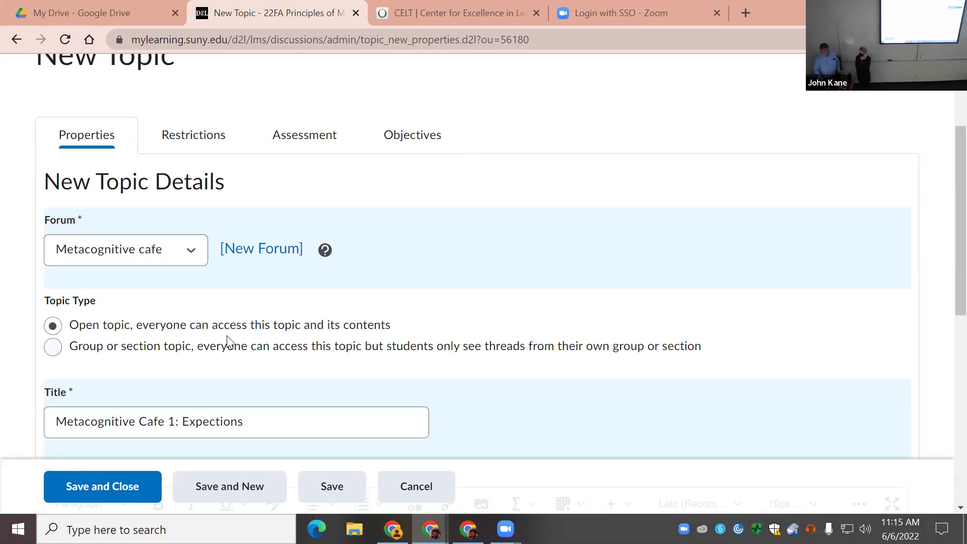
{"action": "left_click", "coordinate": [190, 137]}
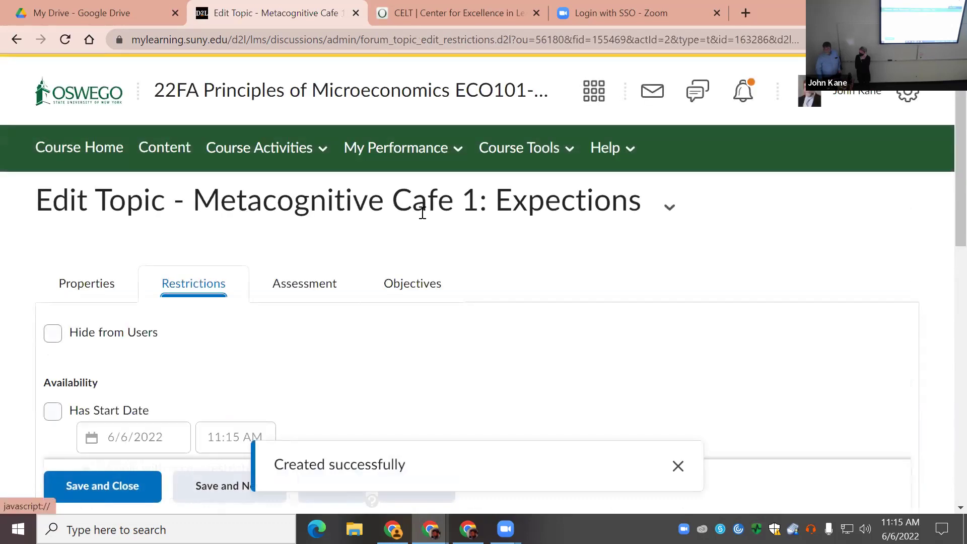
Enable the topic's start date for 6/6/2022 and set the start time to 11:17 AM
{"action": "scroll", "coordinate": [418, 214], "scroll_direction": "down", "scroll_amount": 3}
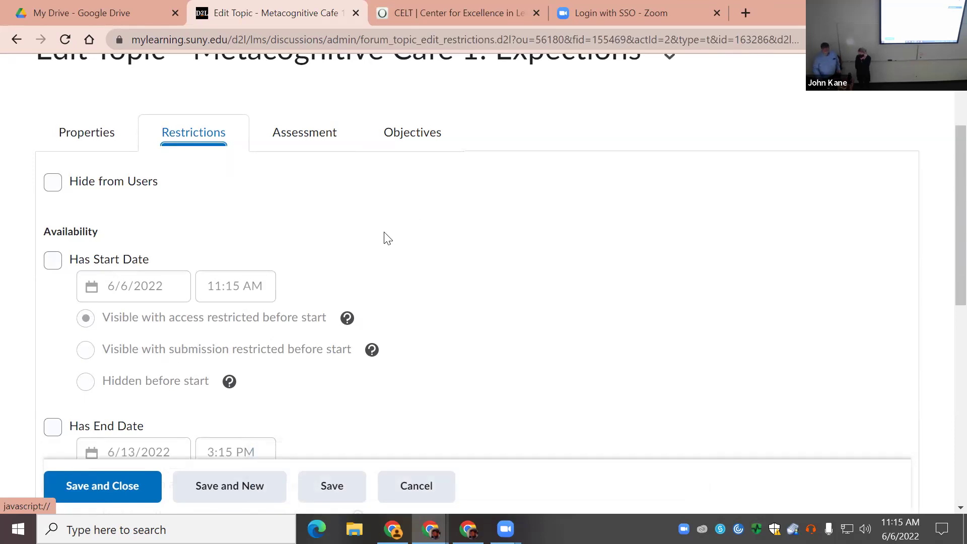
{"action": "scroll", "coordinate": [312, 231], "scroll_direction": "down", "scroll_amount": 3}
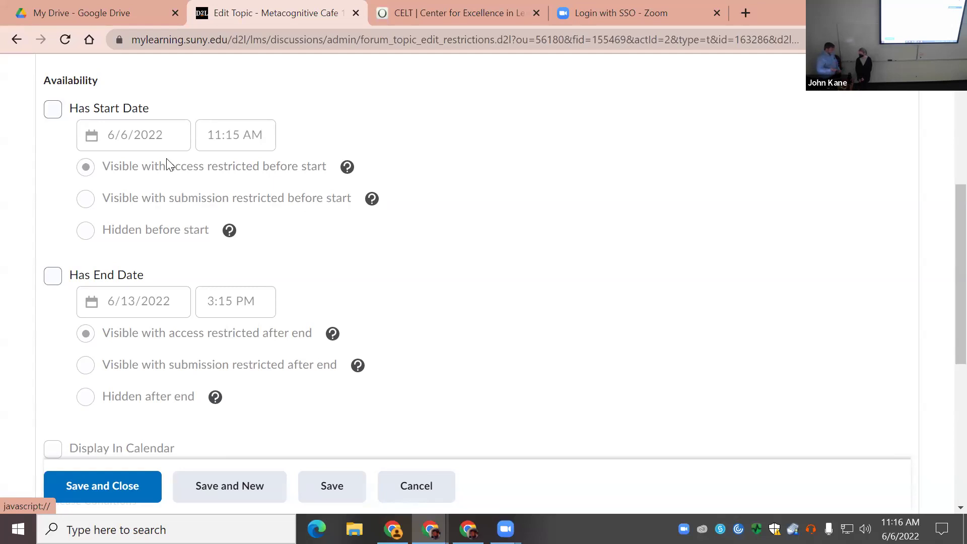
{"action": "scroll", "coordinate": [113, 252], "scroll_direction": "down", "scroll_amount": 1}
{"action": "scroll", "coordinate": [114, 247], "scroll_direction": "down", "scroll_amount": 2}
{"action": "scroll", "coordinate": [117, 242], "scroll_direction": "up", "scroll_amount": 1}
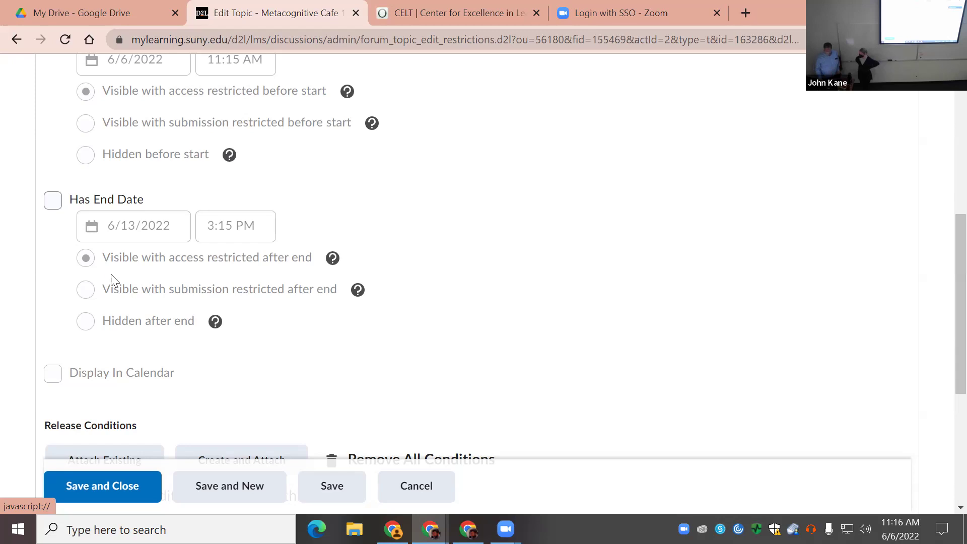
{"action": "scroll", "coordinate": [97, 272], "scroll_direction": "up", "scroll_amount": 5}
{"action": "left_click", "coordinate": [53, 260]}
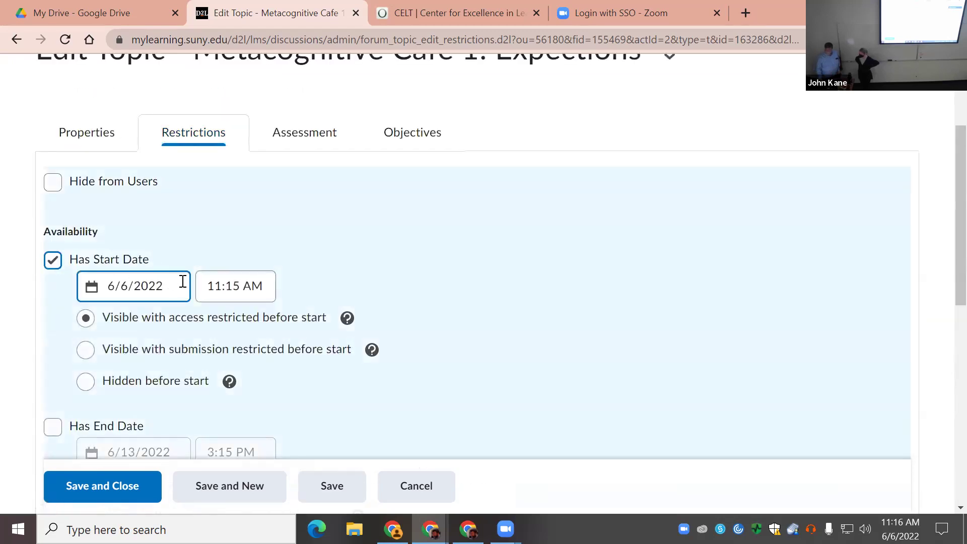
{"action": "scroll", "coordinate": [298, 224], "scroll_direction": "down", "scroll_amount": 2}
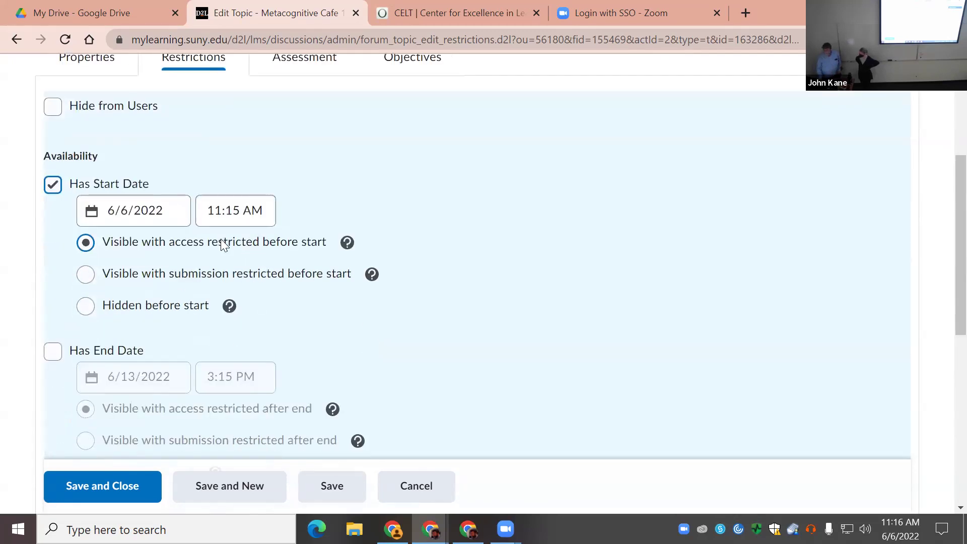
{"action": "scroll", "coordinate": [220, 242], "scroll_direction": "down", "scroll_amount": 3}
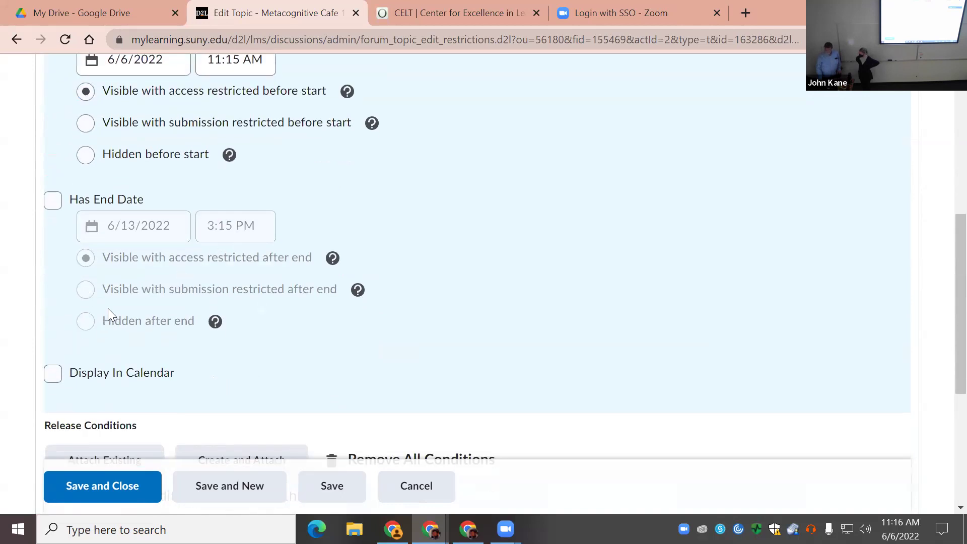
{"action": "left_click", "coordinate": [236, 61]}
{"action": "left_click", "coordinate": [239, 68]}
{"action": "key", "text": "BackSpace"}
{"action": "type", "text": "7"}
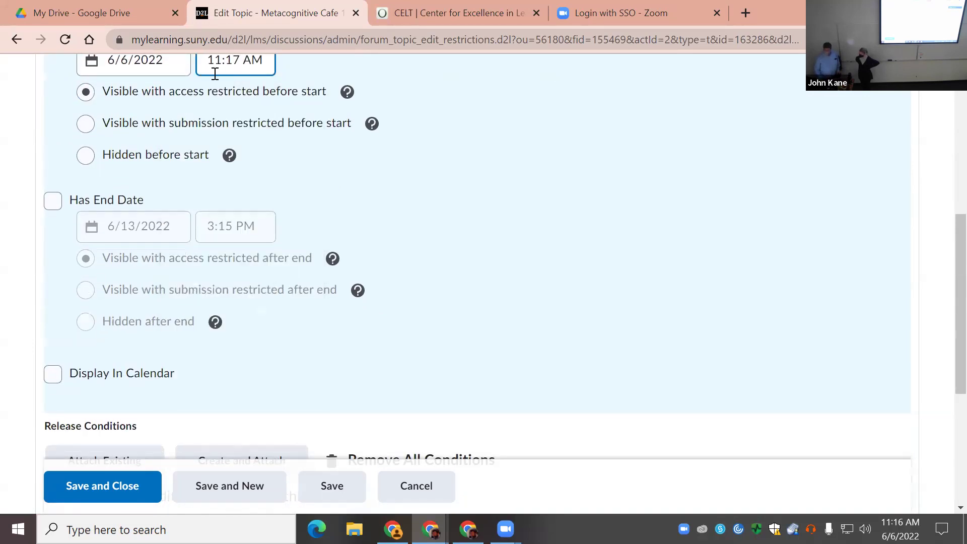
Enable an end date of 6/13/2022, 3:15 PM, visible with submission restricted after end, and display the topic in the calendar
{"action": "scroll", "coordinate": [110, 254], "scroll_direction": "down", "scroll_amount": 1}
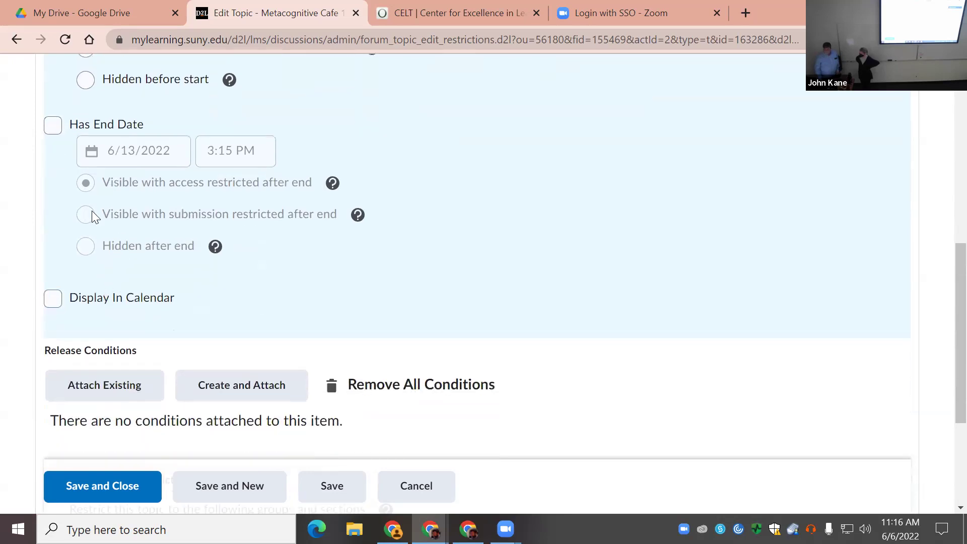
{"action": "left_click", "coordinate": [55, 125]}
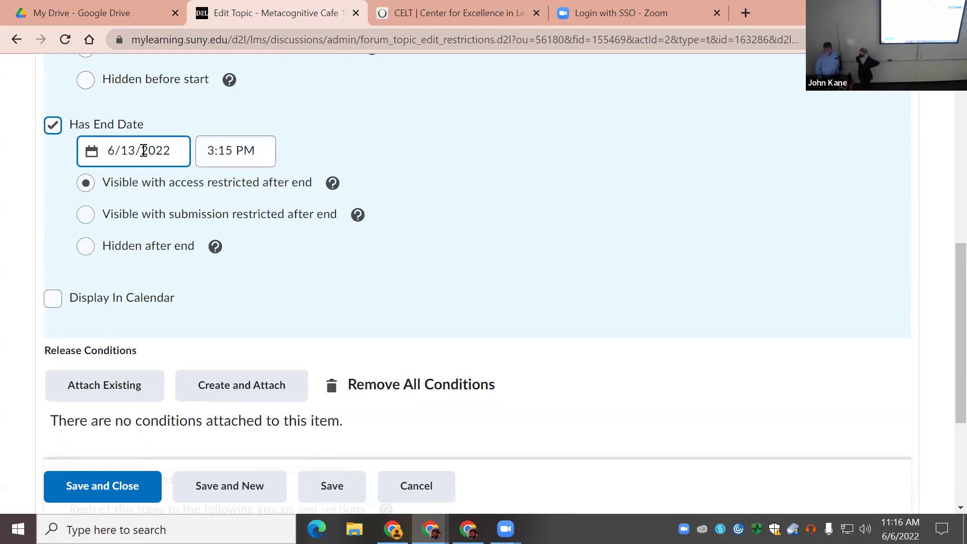
{"action": "left_click", "coordinate": [132, 151]}
{"action": "left_click", "coordinate": [89, 201]}
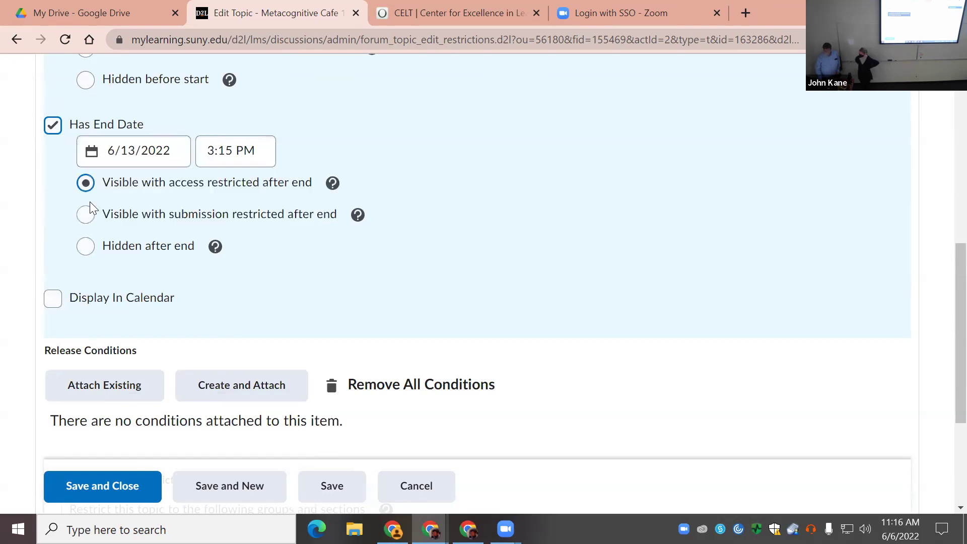
{"action": "left_click", "coordinate": [183, 174]}
{"action": "left_click", "coordinate": [183, 158]}
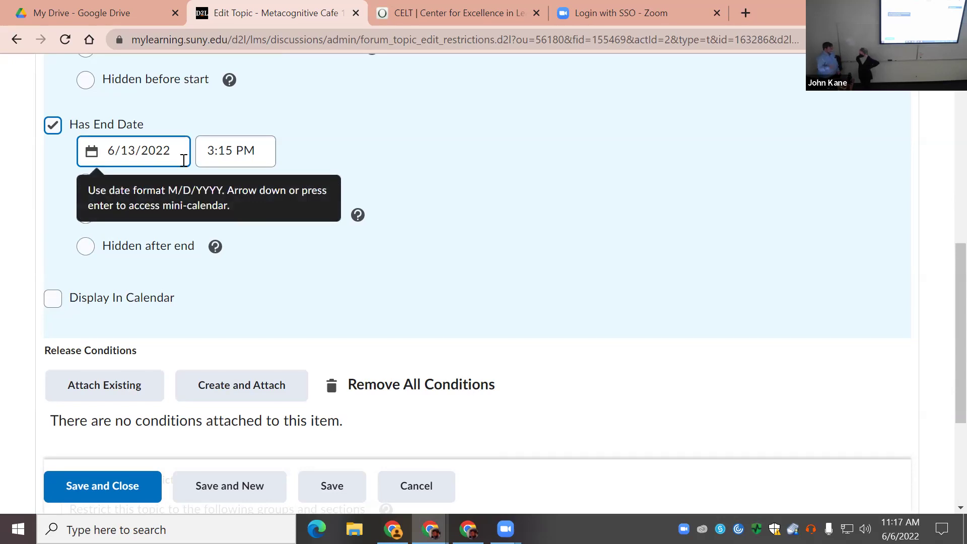
{"action": "left_click", "coordinate": [301, 186]}
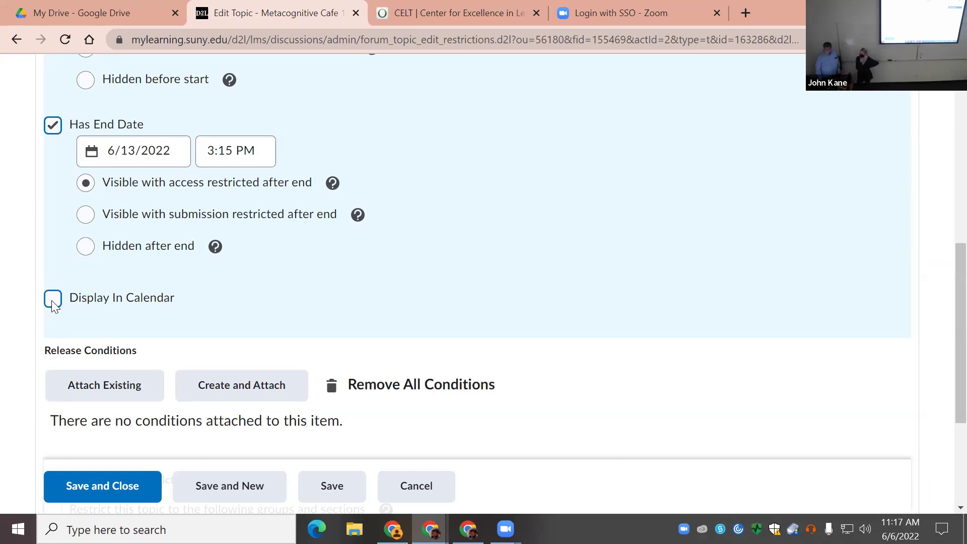
{"action": "left_click", "coordinate": [86, 215]}
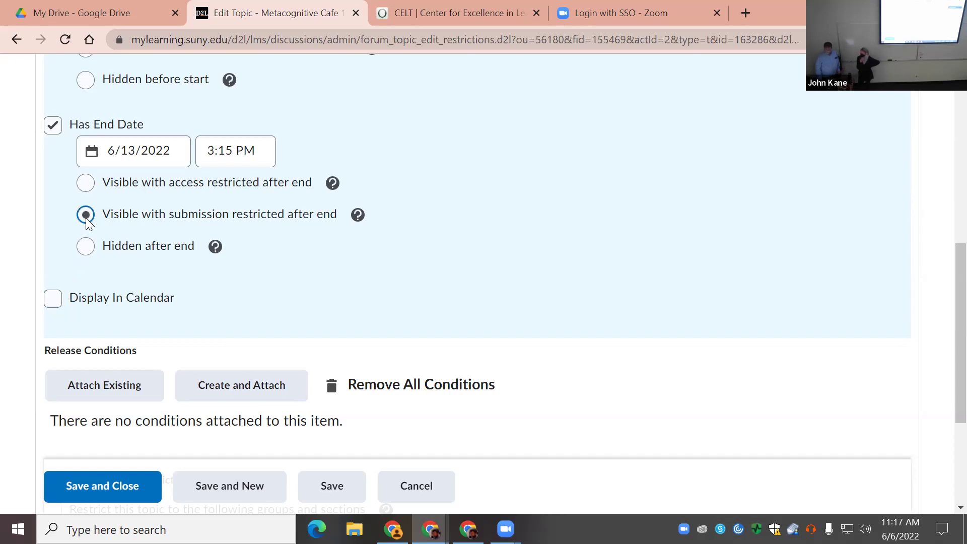
{"action": "left_click", "coordinate": [57, 298]}
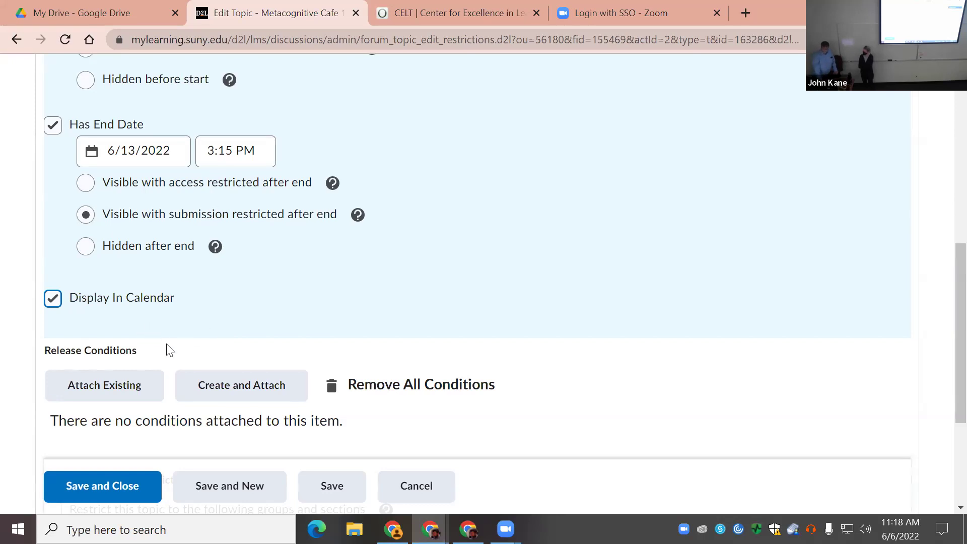
Open the topic's assessment settings
{"action": "scroll", "coordinate": [180, 336], "scroll_direction": "down", "scroll_amount": 3}
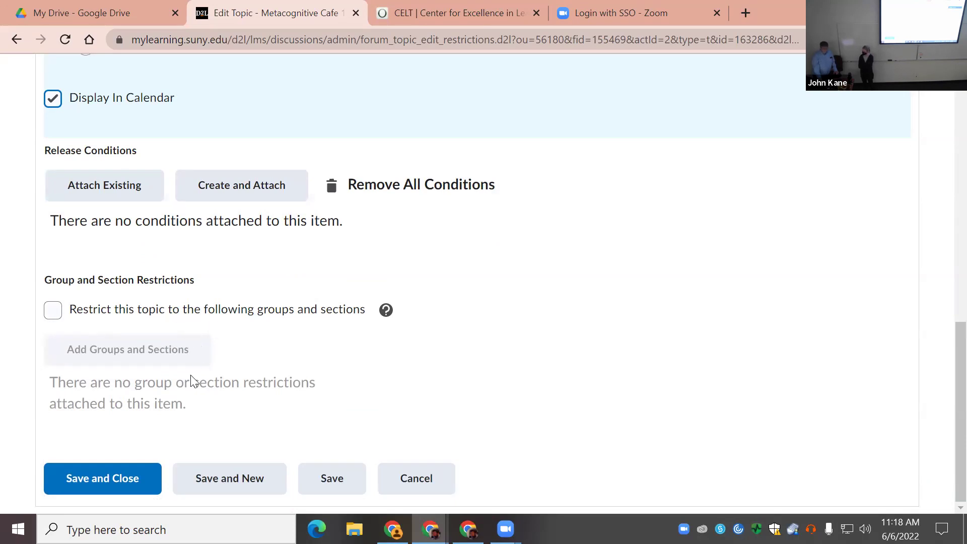
{"action": "scroll", "coordinate": [282, 244], "scroll_direction": "up", "scroll_amount": 15}
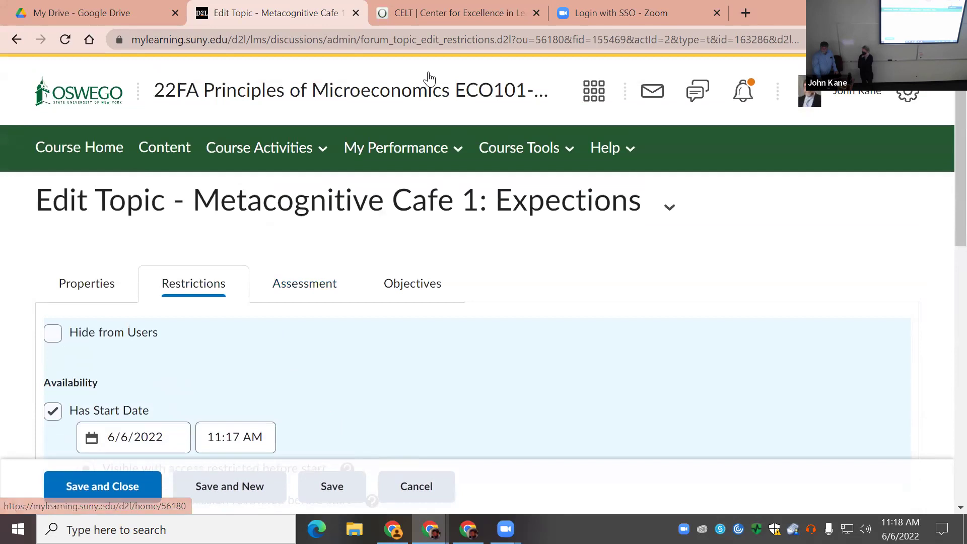
{"action": "left_click", "coordinate": [314, 284]}
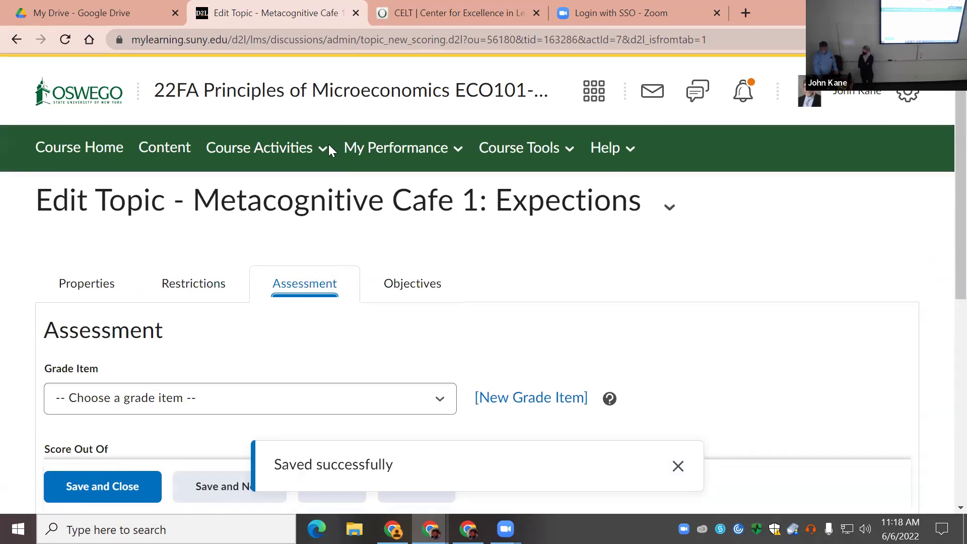
{"action": "scroll", "coordinate": [261, 300], "scroll_direction": "down", "scroll_amount": 1}
{"action": "scroll", "coordinate": [261, 300], "scroll_direction": "down", "scroll_amount": 3}
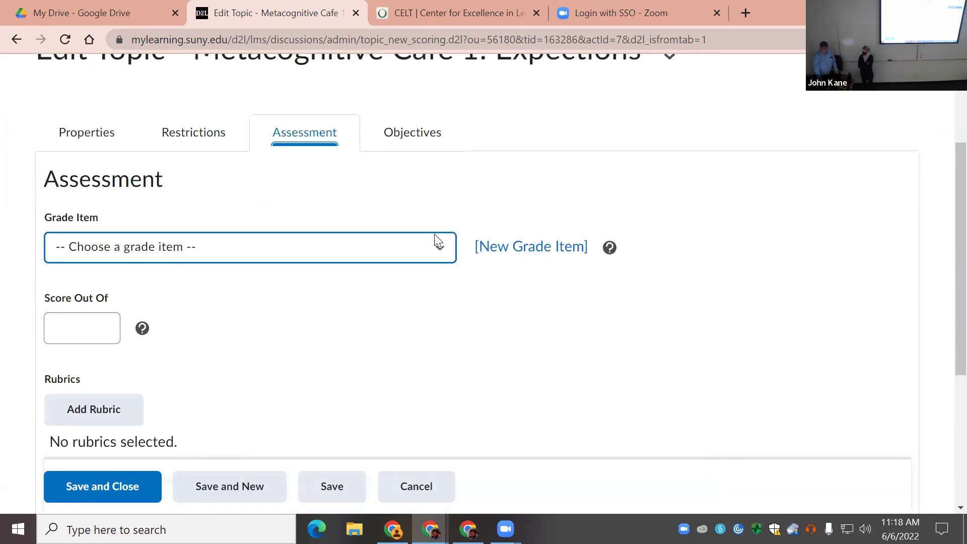
Start a new grade item for the topic with "Discussion 1" as both its name and short name
{"action": "left_click", "coordinate": [437, 250]}
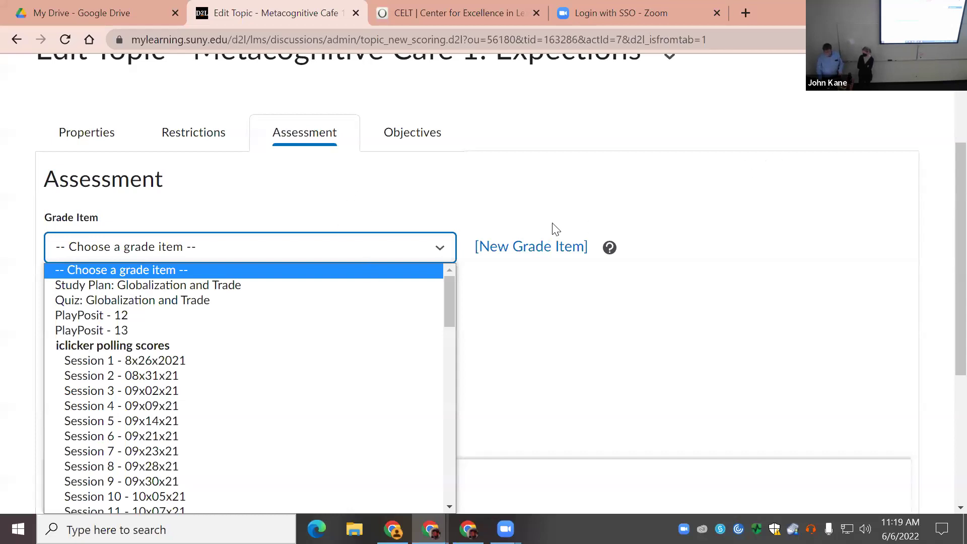
{"action": "left_click", "coordinate": [558, 256]}
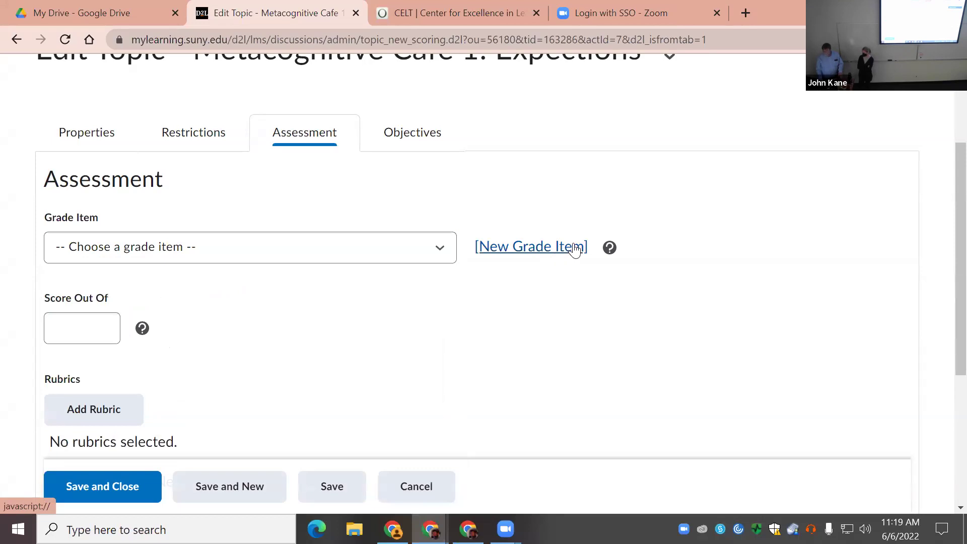
{"action": "left_click", "coordinate": [579, 247]}
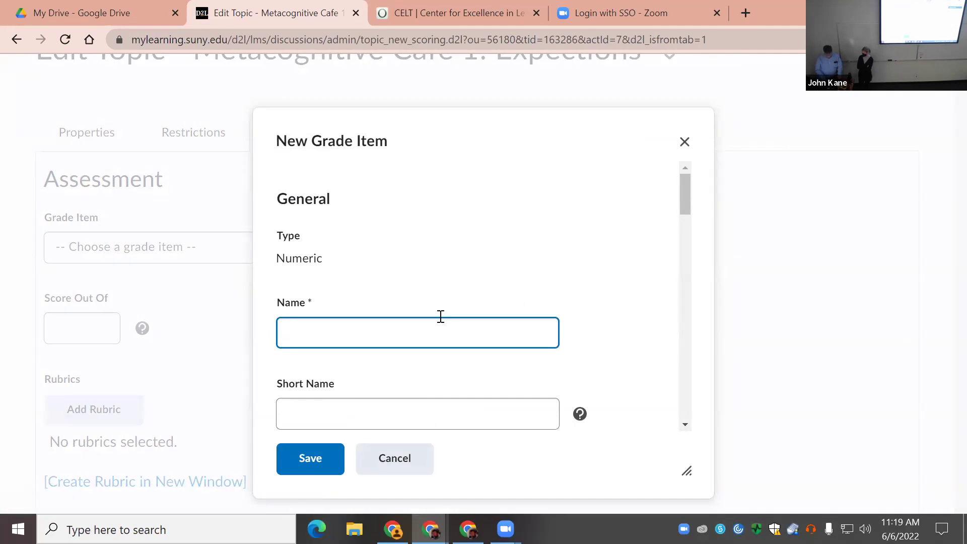
{"action": "type", "text": "Discussion"}
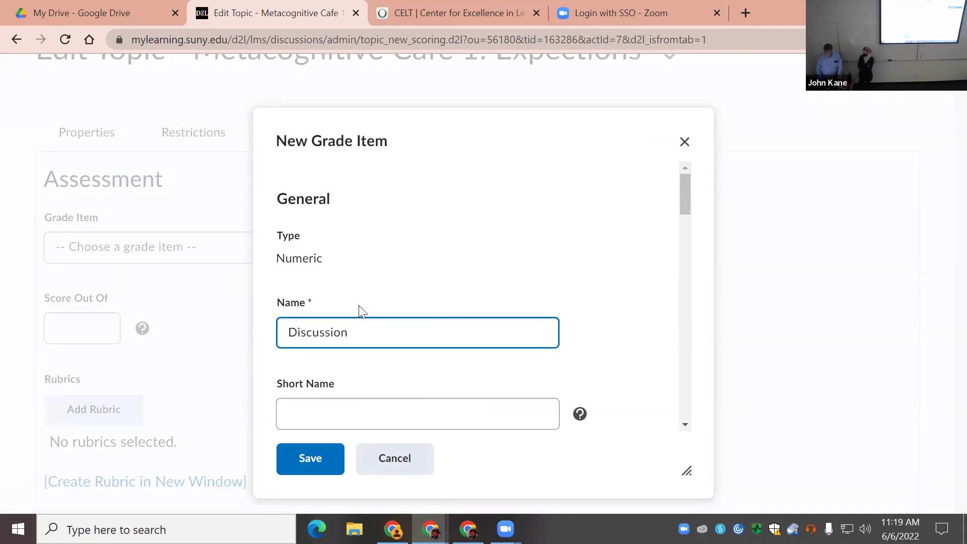
{"action": "type", "text": " 1"}
{"action": "left_click", "coordinate": [324, 422]}
{"action": "type", "text": "Discussio"}
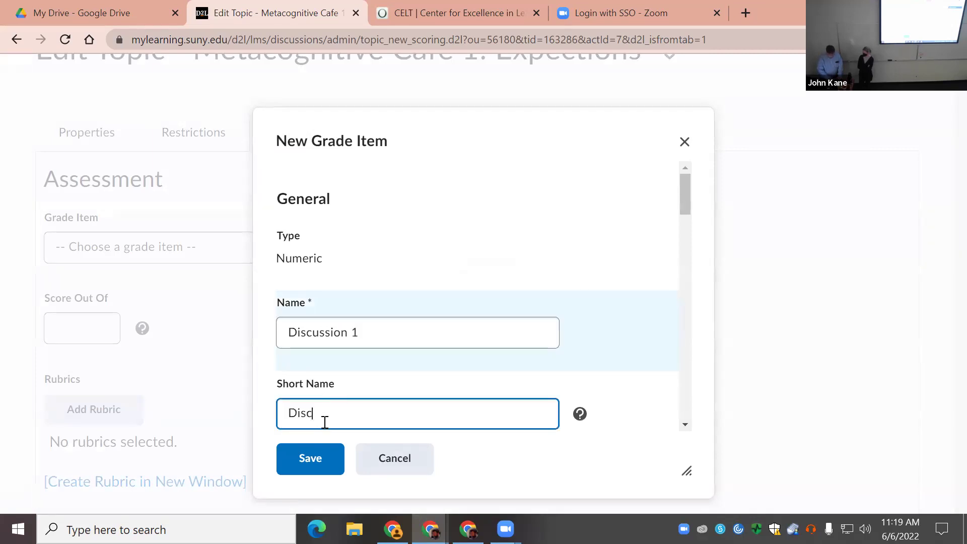
{"action": "type", "text": "n 1"}
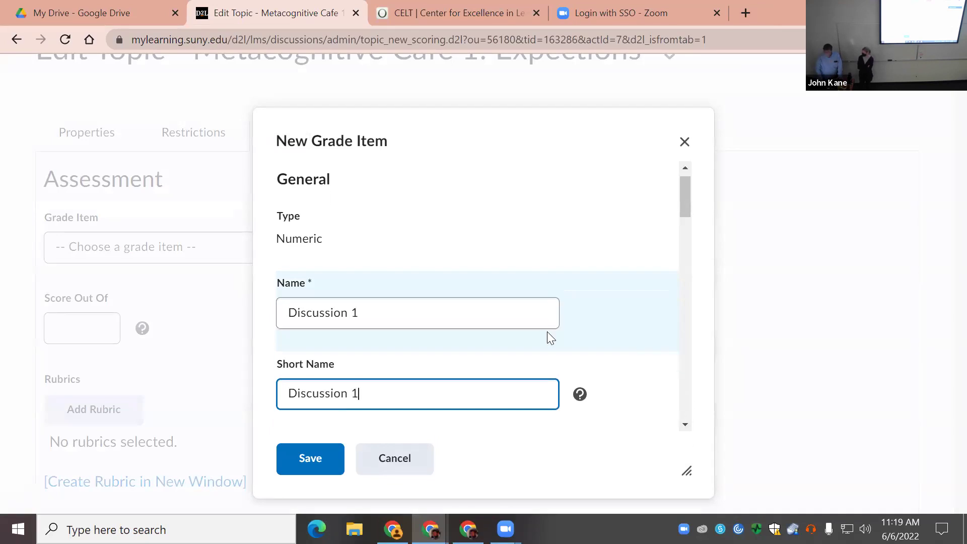
Assign the new grade item to the Packback/Discussions category
{"action": "scroll", "coordinate": [468, 356], "scroll_direction": "down", "scroll_amount": 6}
{"action": "scroll", "coordinate": [469, 342], "scroll_direction": "up", "scroll_amount": 1}
{"action": "scroll", "coordinate": [469, 326], "scroll_direction": "up", "scroll_amount": 2}
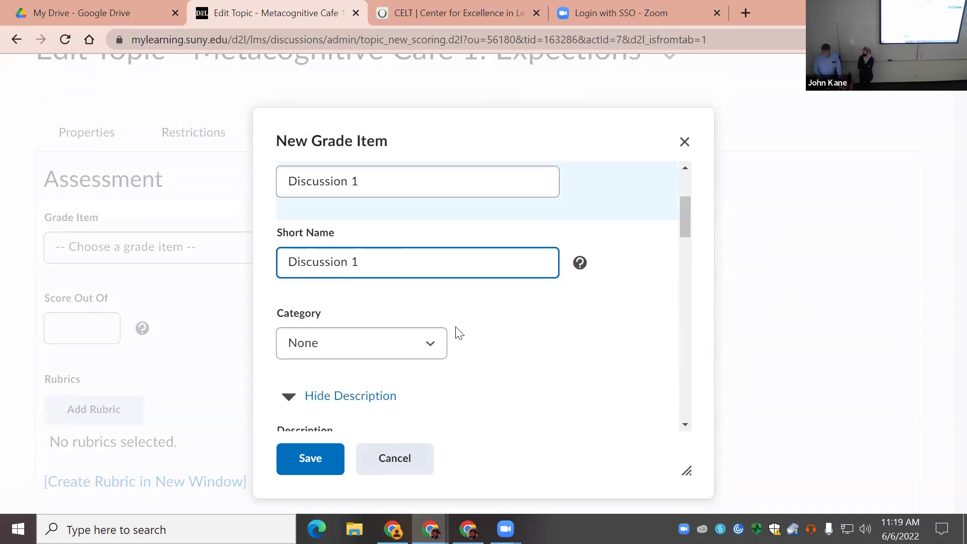
{"action": "left_click", "coordinate": [429, 346]}
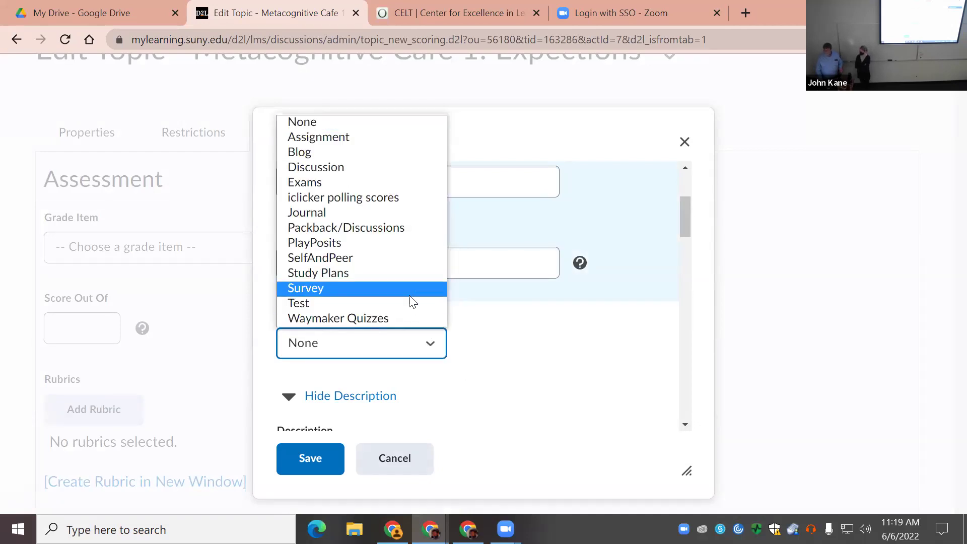
{"action": "left_click", "coordinate": [404, 229]}
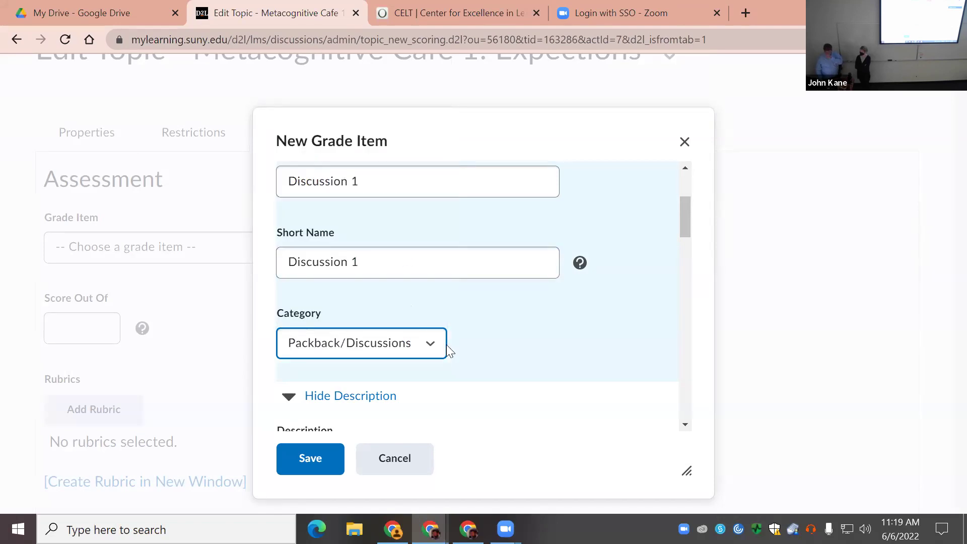
{"action": "scroll", "coordinate": [448, 338], "scroll_direction": "down", "scroll_amount": 3}
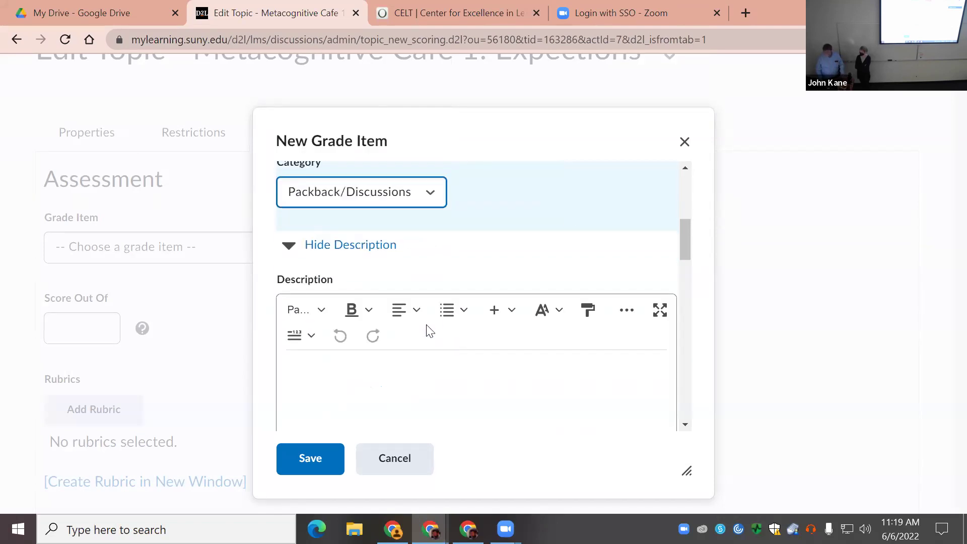
Examine the new grade item's maximum points, final-grade options, restrictions and available grade schemes
{"action": "scroll", "coordinate": [611, 226], "scroll_direction": "down", "scroll_amount": 7}
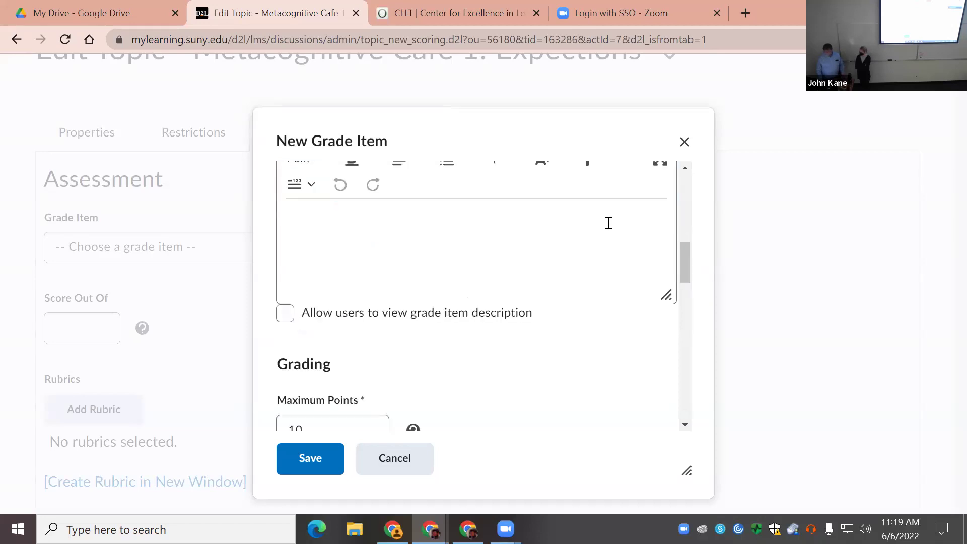
{"action": "left_click", "coordinate": [325, 292]}
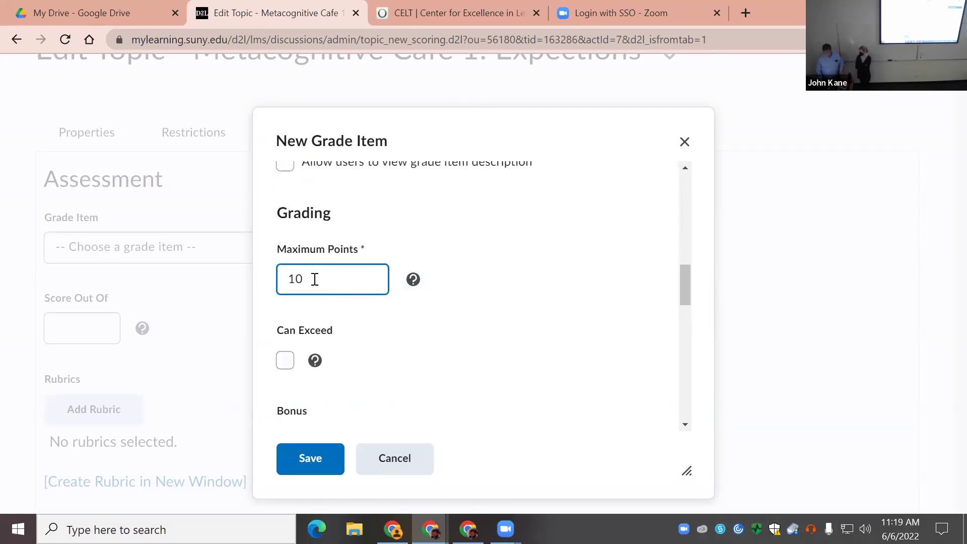
{"action": "left_click", "coordinate": [473, 242]}
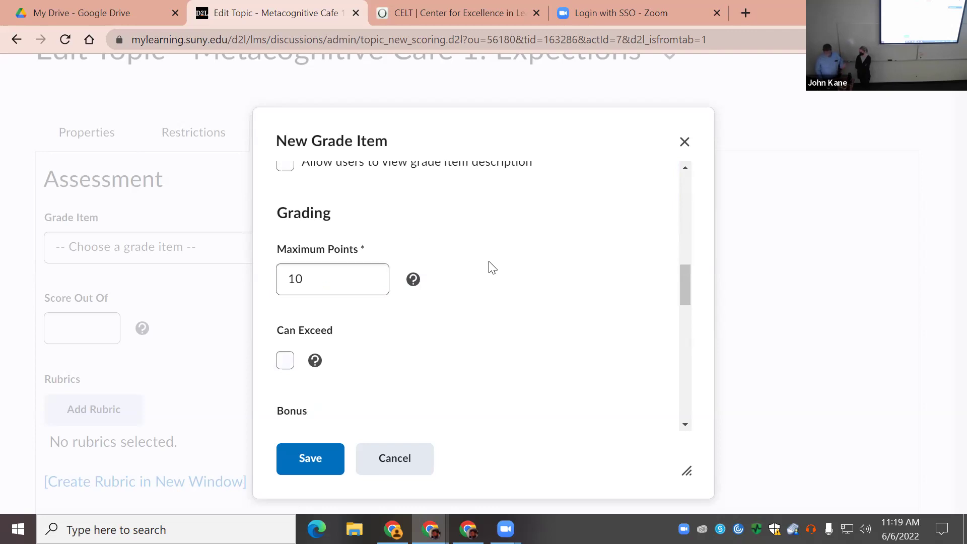
{"action": "scroll", "coordinate": [491, 275], "scroll_direction": "down", "scroll_amount": 3}
{"action": "scroll", "coordinate": [488, 272], "scroll_direction": "down", "scroll_amount": 3}
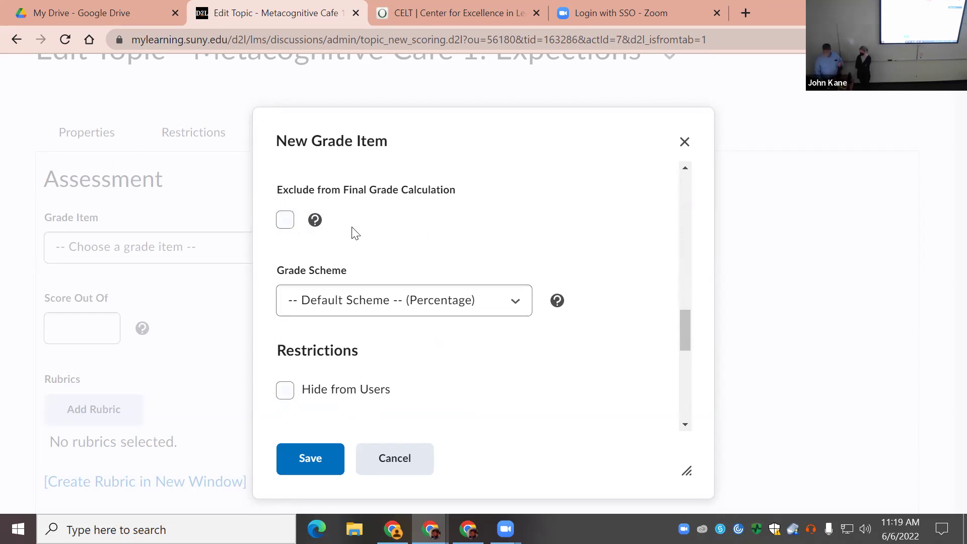
{"action": "scroll", "coordinate": [351, 232], "scroll_direction": "down", "scroll_amount": 3}
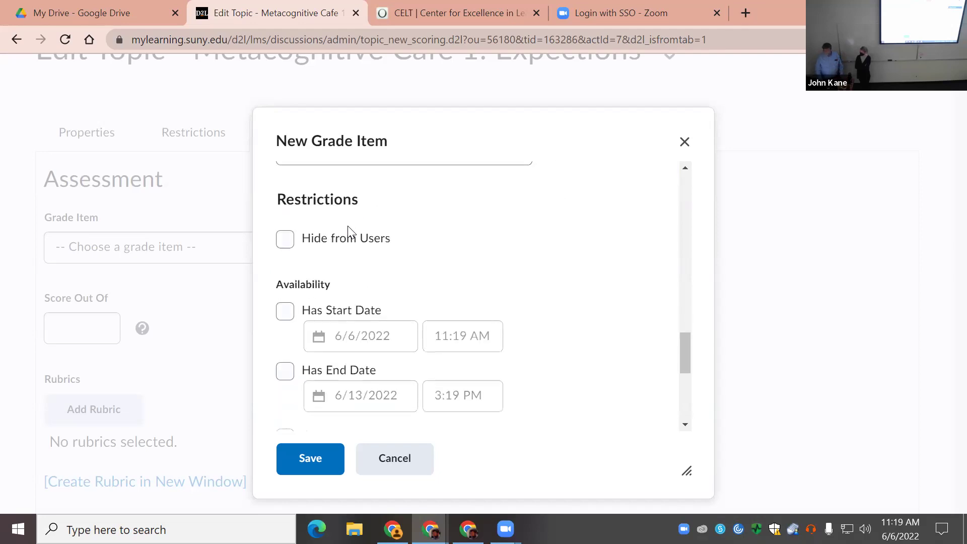
{"action": "scroll", "coordinate": [348, 237], "scroll_direction": "up", "scroll_amount": 2}
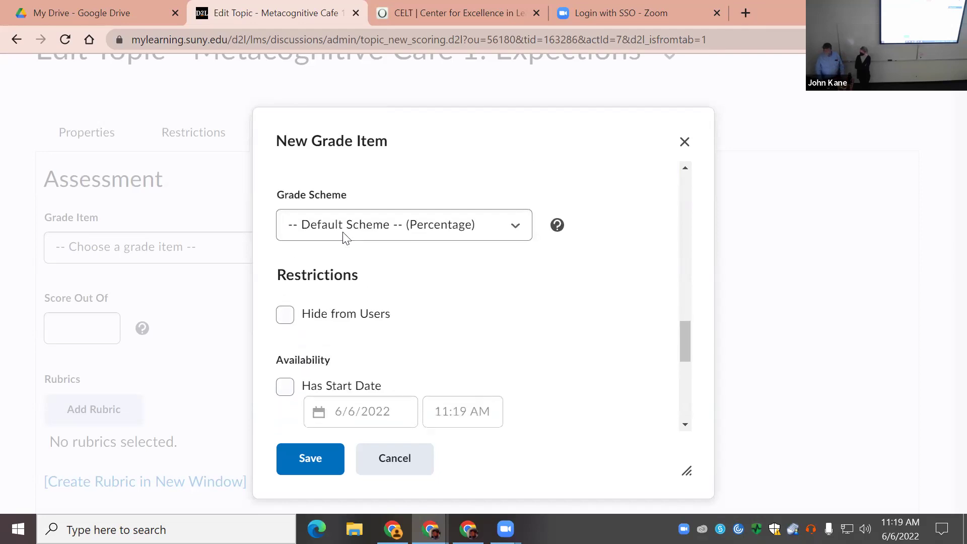
{"action": "left_click", "coordinate": [516, 227]}
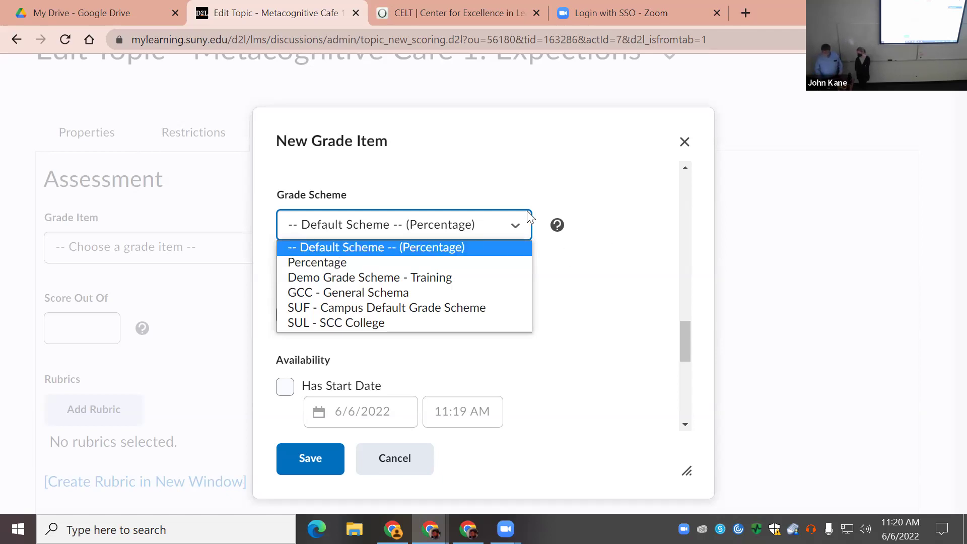
{"action": "double_click", "coordinate": [637, 189]}
Check the grade item's availability settings and save the new grade item
{"action": "scroll", "coordinate": [569, 211], "scroll_direction": "down", "scroll_amount": 4}
{"action": "scroll", "coordinate": [567, 210], "scroll_direction": "up", "scroll_amount": 3}
{"action": "scroll", "coordinate": [537, 206], "scroll_direction": "down", "scroll_amount": 2}
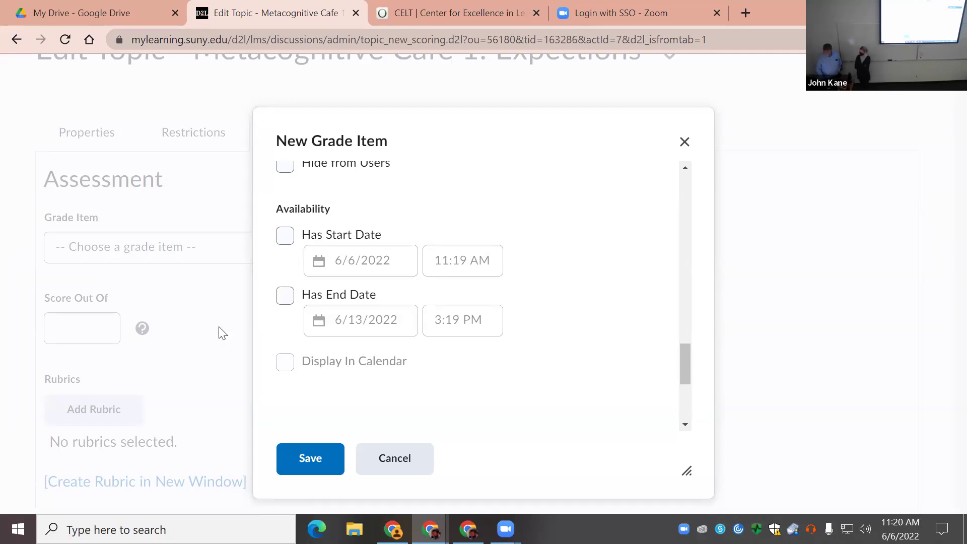
{"action": "scroll", "coordinate": [548, 431], "scroll_direction": "down", "scroll_amount": 2}
{"action": "left_click", "coordinate": [289, 460]}
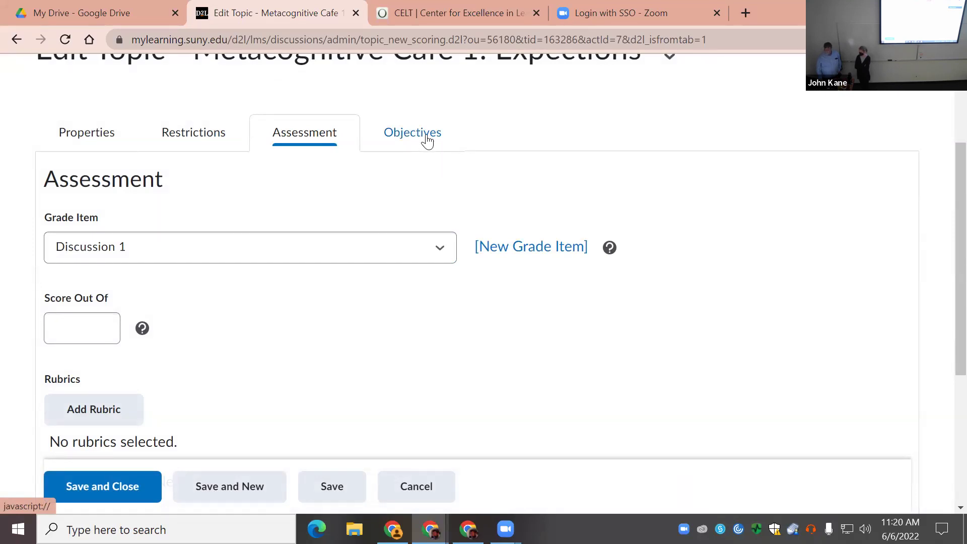
Try to open the topic's objectives
{"action": "left_click", "coordinate": [423, 142]}
{"action": "scroll", "coordinate": [381, 326], "scroll_direction": "down", "scroll_amount": 5}
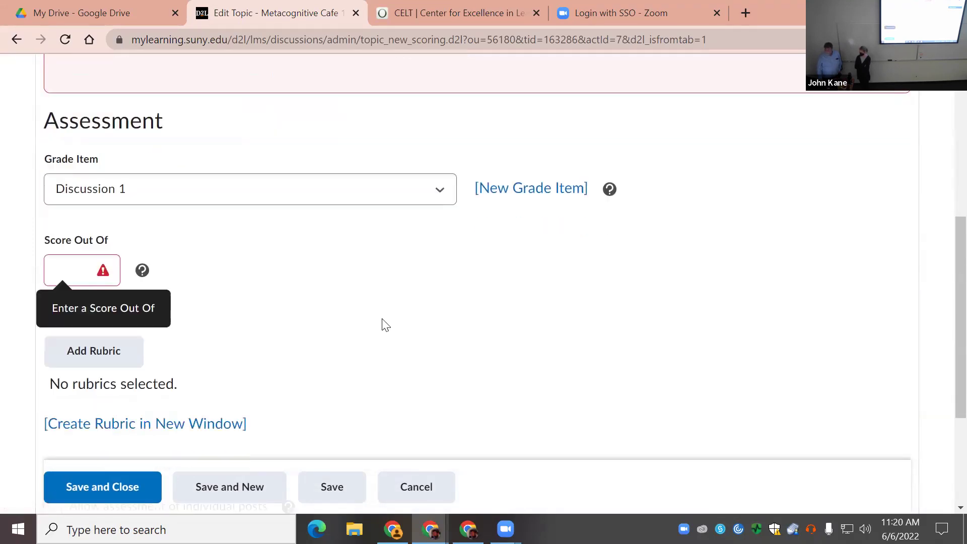
{"action": "scroll", "coordinate": [382, 325], "scroll_direction": "down", "scroll_amount": 2}
{"action": "scroll", "coordinate": [383, 324], "scroll_direction": "up", "scroll_amount": 2}
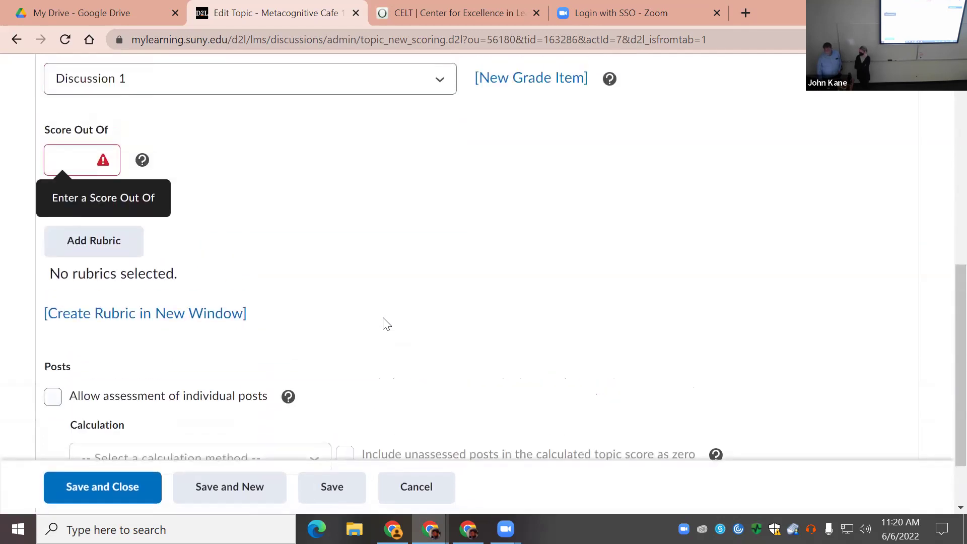
Check which rubrics can be added to the topic, and close the selection without adding one
{"action": "scroll", "coordinate": [383, 323], "scroll_direction": "up", "scroll_amount": 2}
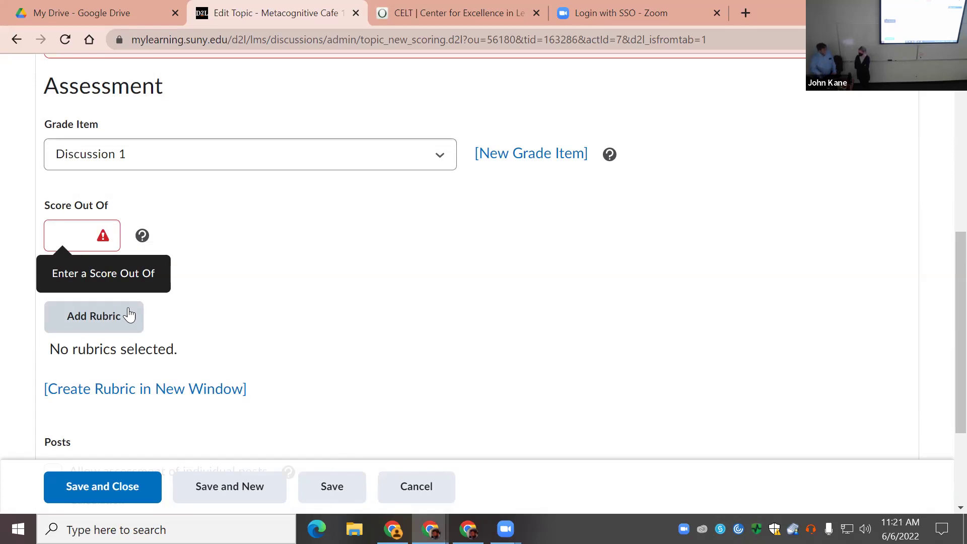
{"action": "left_click", "coordinate": [84, 316]}
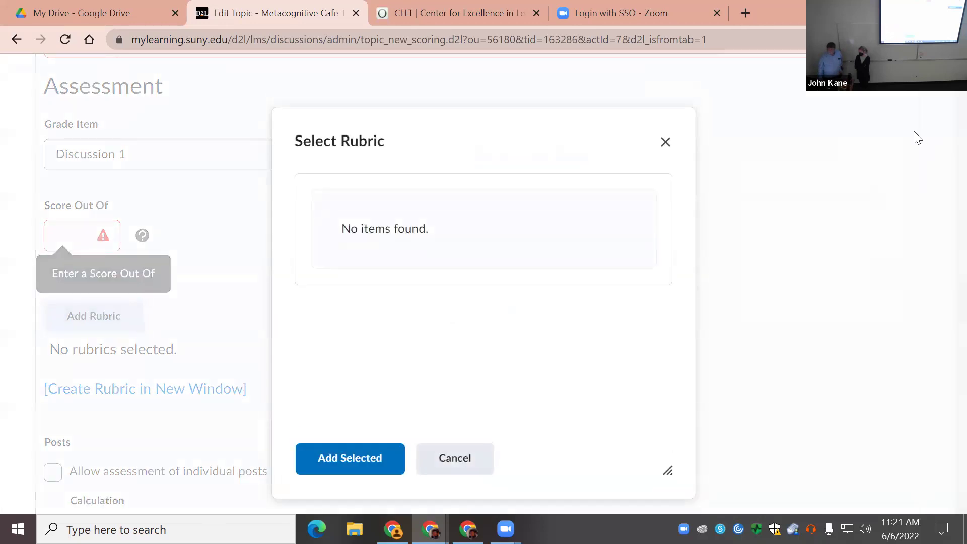
{"action": "left_click", "coordinate": [663, 142]}
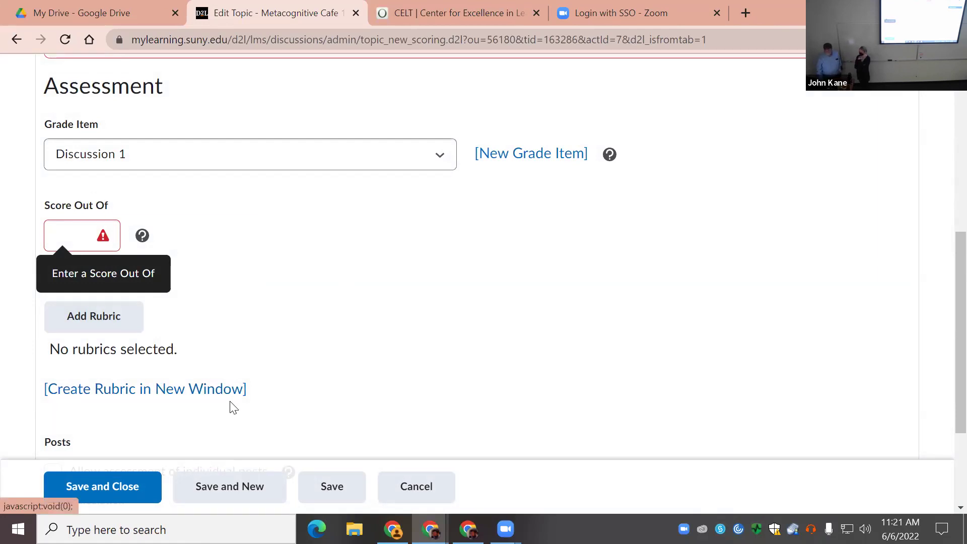
{"action": "scroll", "coordinate": [242, 381], "scroll_direction": "down", "scroll_amount": 3}
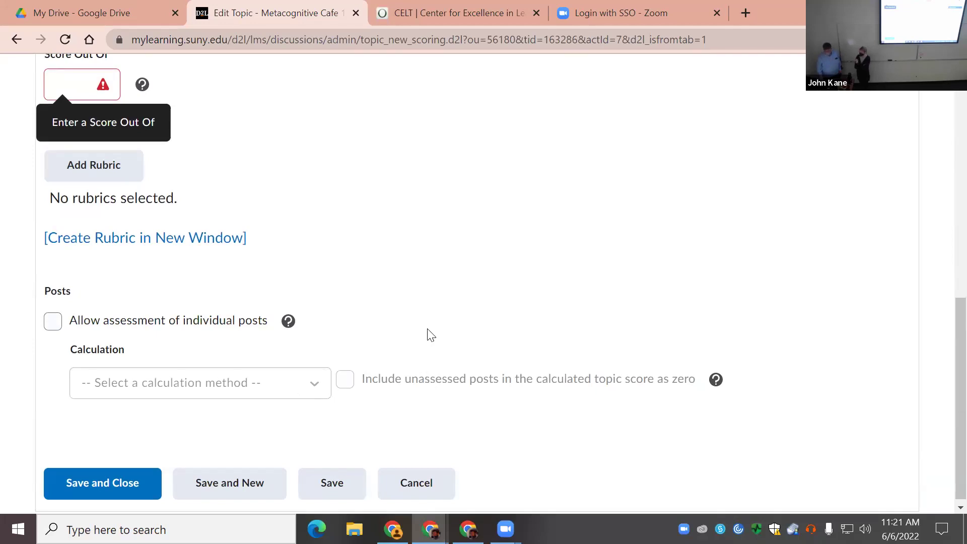
Create a new rubric in a separate window and name it "sample"
{"action": "left_click", "coordinate": [235, 238]}
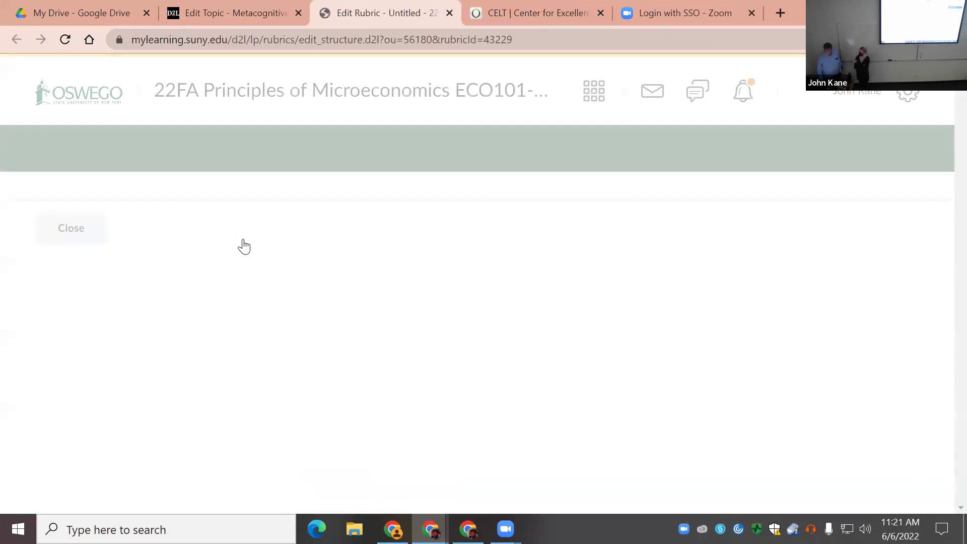
{"action": "left_click_drag", "start_coordinate": [146, 296], "coordinate": [80, 295]}
{"action": "type", "text": "sample"}
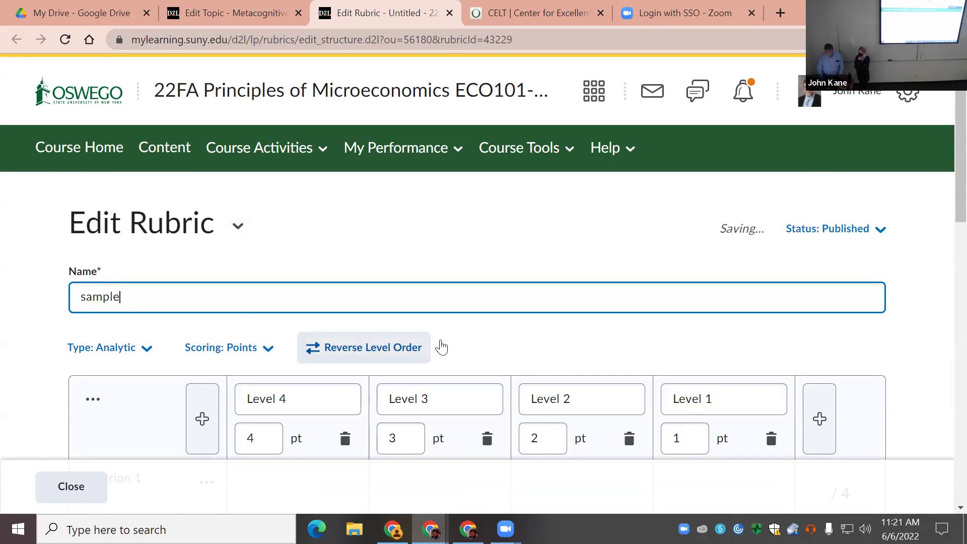
Change the rubric's type to Holistic
{"action": "scroll", "coordinate": [503, 344], "scroll_direction": "down", "scroll_amount": 1}
{"action": "scroll", "coordinate": [503, 344], "scroll_direction": "down", "scroll_amount": 1}
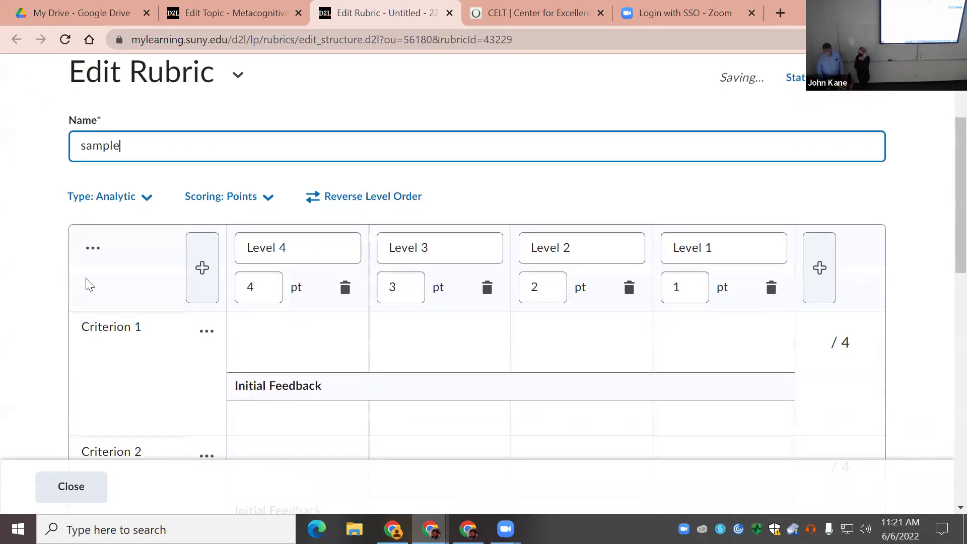
{"action": "left_click", "coordinate": [146, 207]}
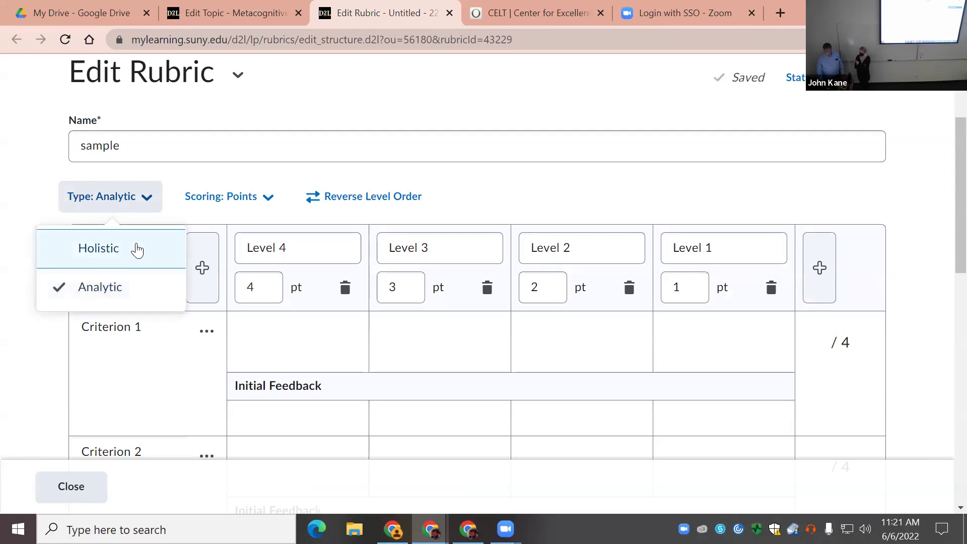
{"action": "left_click", "coordinate": [135, 247]}
Rename the rubric's Level 4 to "Excellent" and set its score to 100%
{"action": "left_click", "coordinate": [412, 266]}
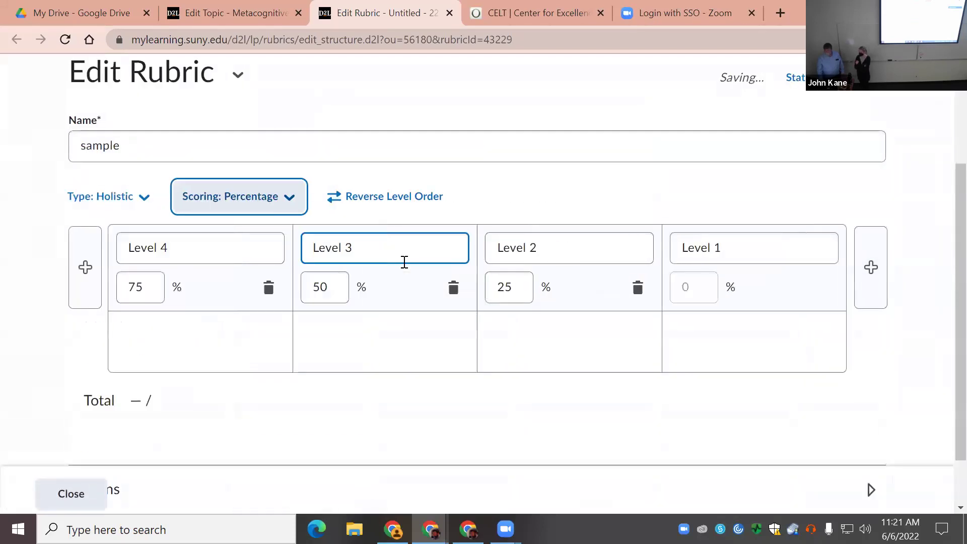
{"action": "triple_click", "coordinate": [117, 254]}
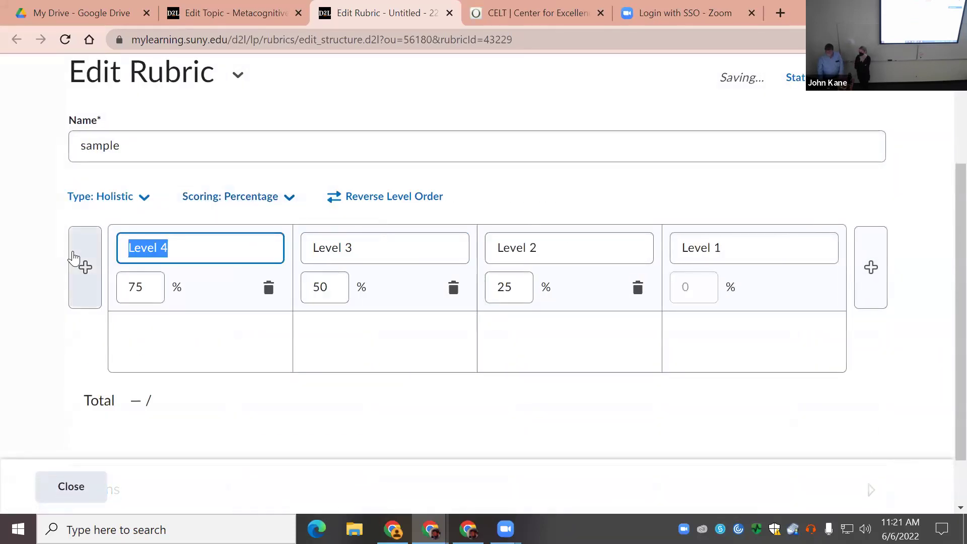
{"action": "type", "text": "Good"}
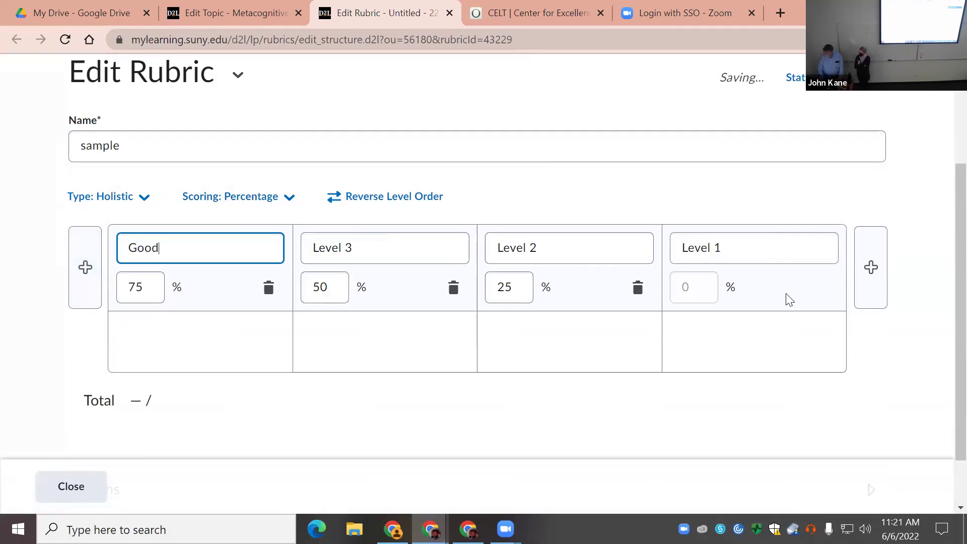
{"action": "left_click_drag", "start_coordinate": [180, 246], "coordinate": [97, 248]}
{"action": "type", "text": "Excellent"}
{"action": "key", "text": "Tab"}
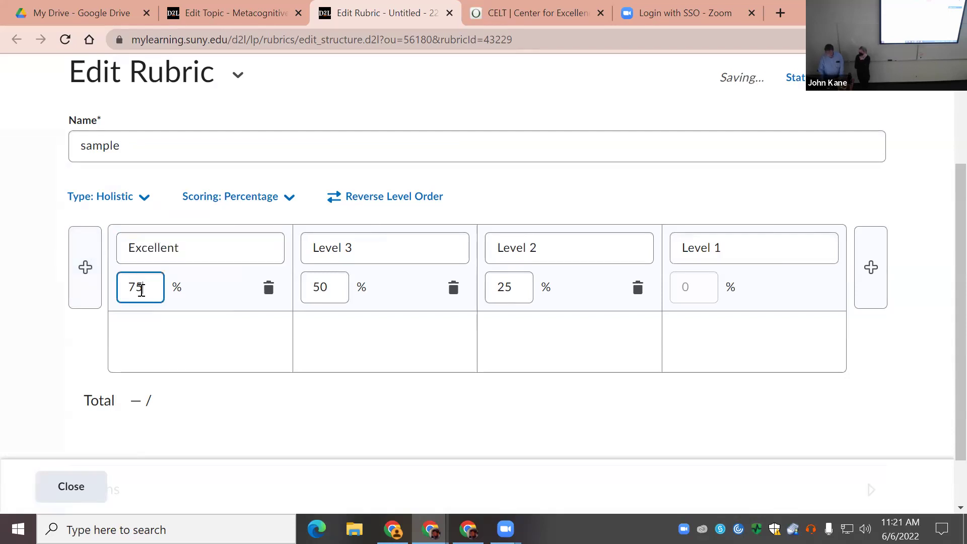
{"action": "type", "text": "100"}
Rename the remaining rubric levels, from highest to lowest, "Good", "Fair" and "Unacceptable"
{"action": "left_click", "coordinate": [349, 248]}
{"action": "triple_click", "coordinate": [311, 252]}
{"action": "type", "text": "Good"}
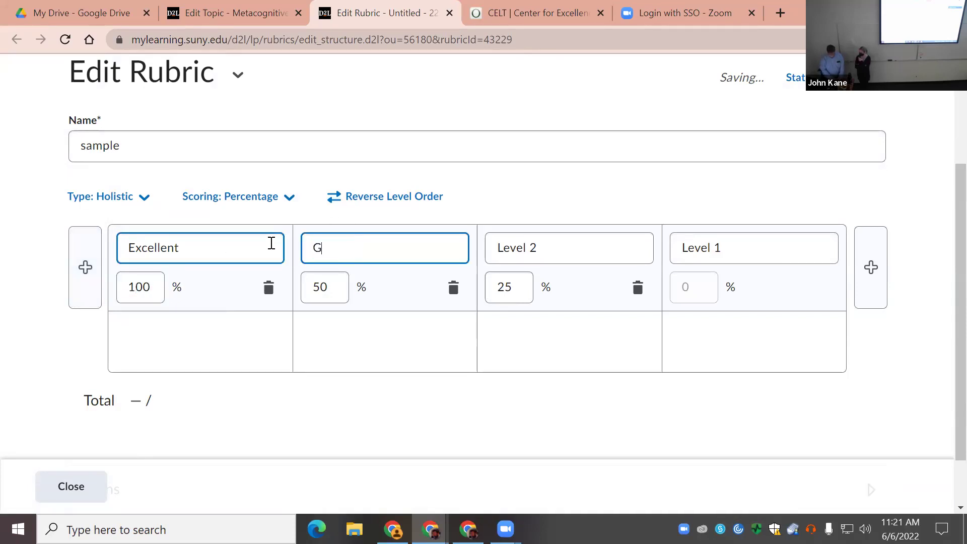
{"action": "triple_click", "coordinate": [509, 249]}
{"action": "type", "text": "Fair"}
{"action": "triple_click", "coordinate": [742, 246]}
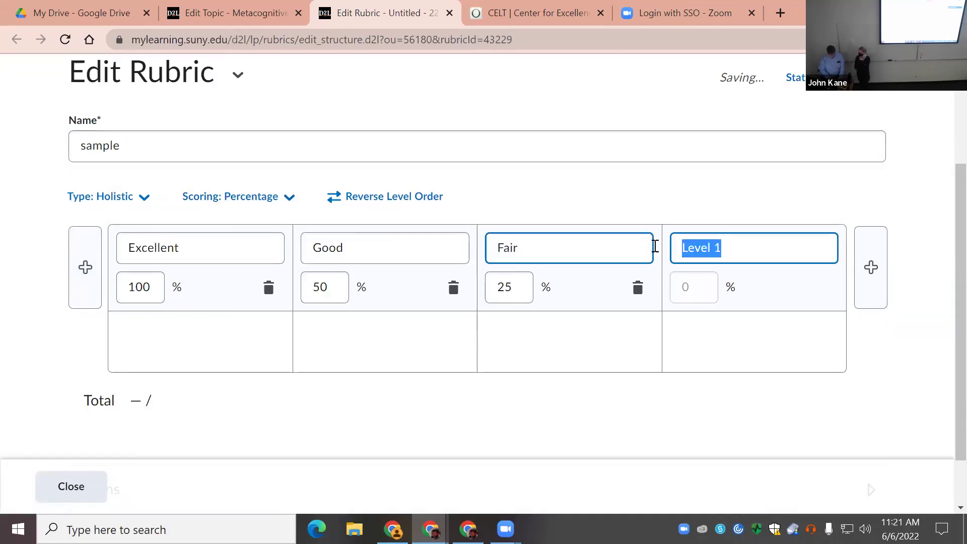
{"action": "type", "text": "Unacceptable"}
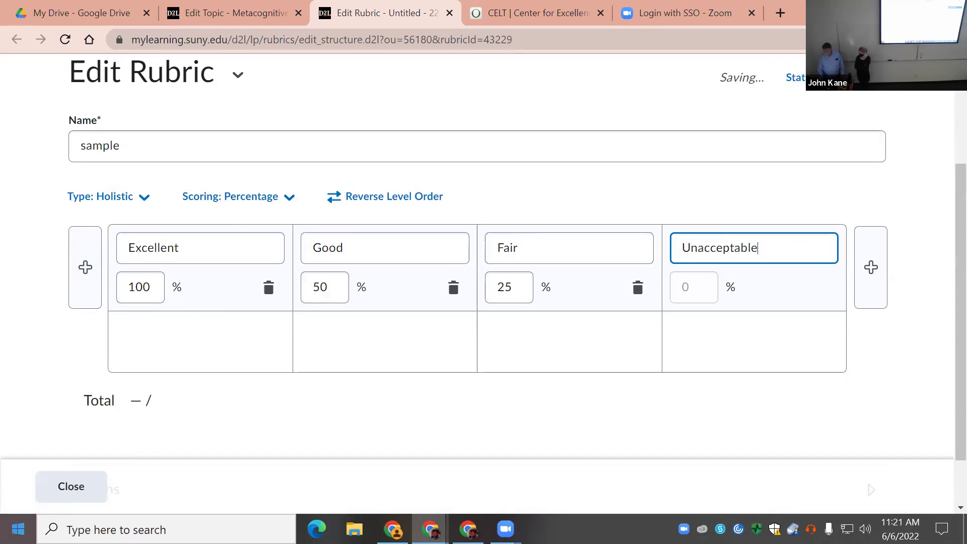
Review the rubric's visibility options and close the rubric editor
{"action": "scroll", "coordinate": [599, 317], "scroll_direction": "down", "scroll_amount": 1}
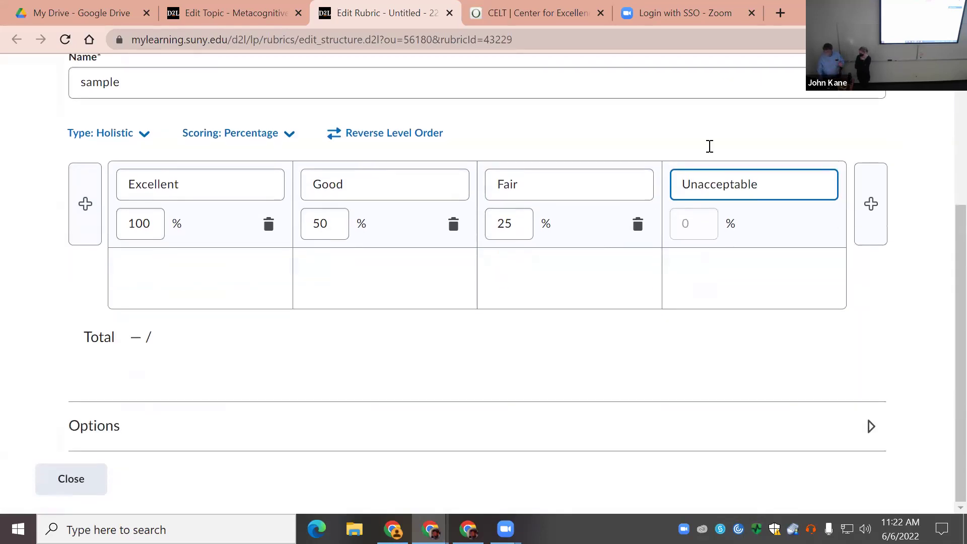
{"action": "left_click", "coordinate": [100, 427]}
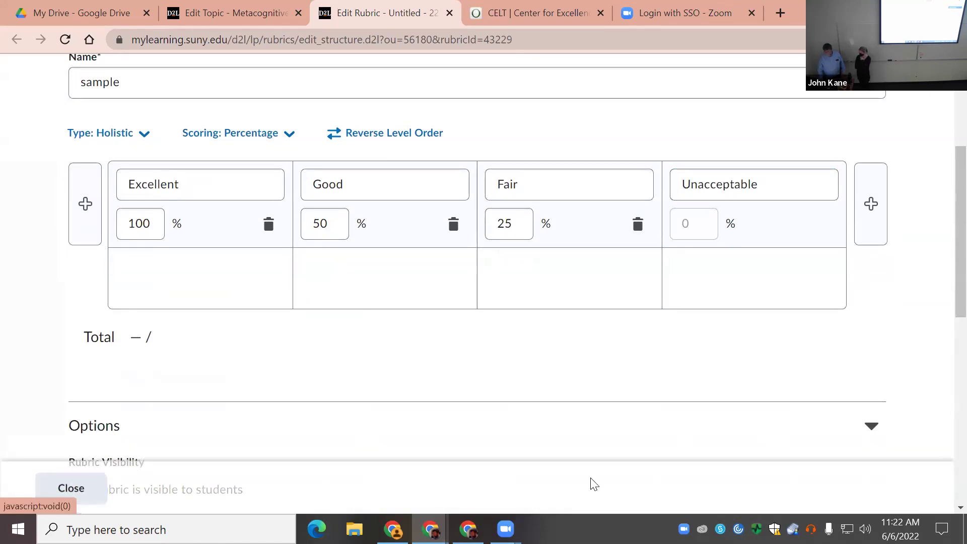
{"action": "scroll", "coordinate": [599, 443], "scroll_direction": "down", "scroll_amount": 3}
{"action": "scroll", "coordinate": [83, 395], "scroll_direction": "down", "scroll_amount": 7}
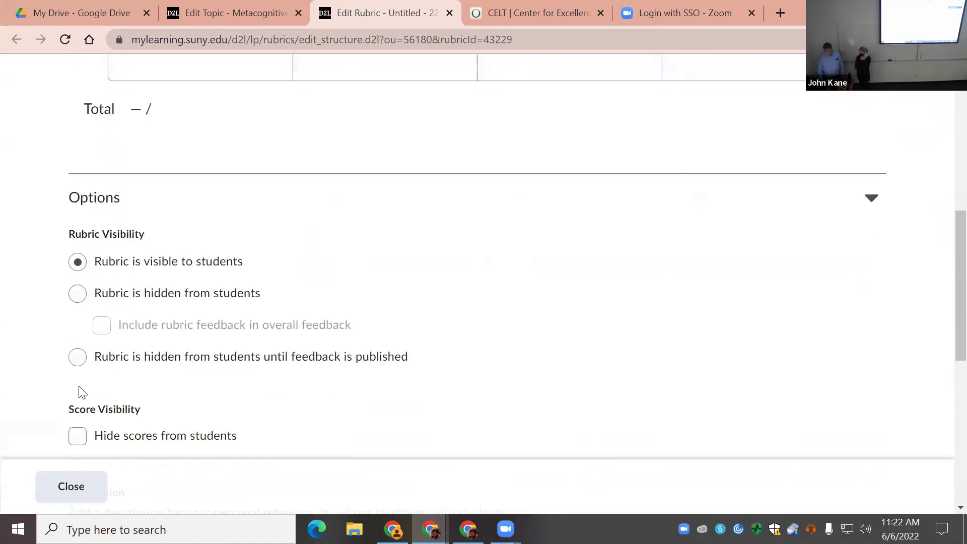
{"action": "left_click", "coordinate": [72, 486]}
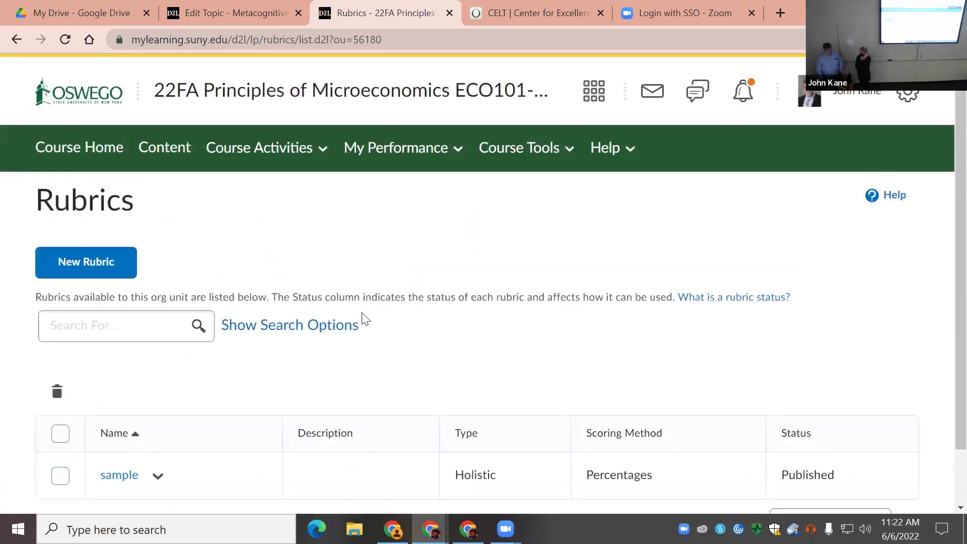
Reopen the sample rubric from the course's rubric list and shrink the browser window from full size
{"action": "scroll", "coordinate": [378, 322], "scroll_direction": "down", "scroll_amount": 1}
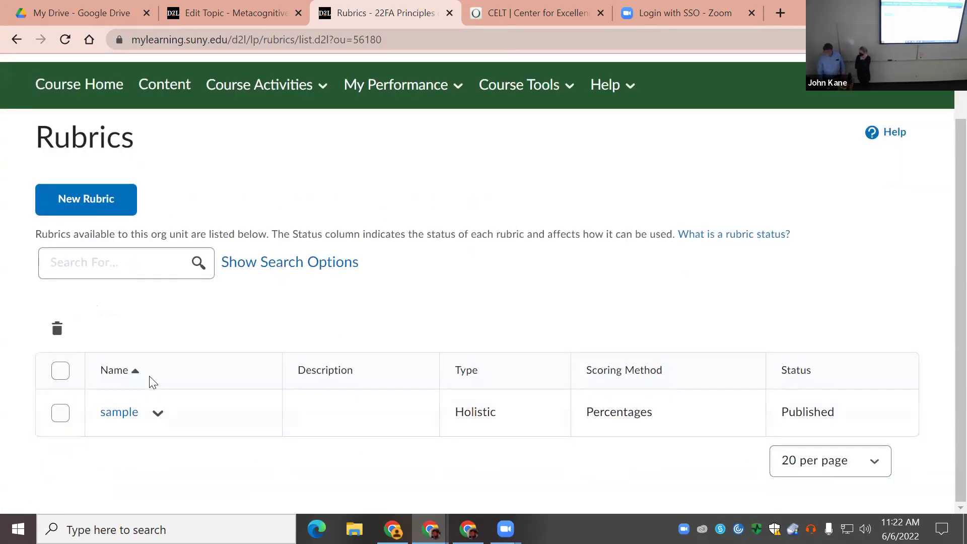
{"action": "left_click", "coordinate": [111, 413]}
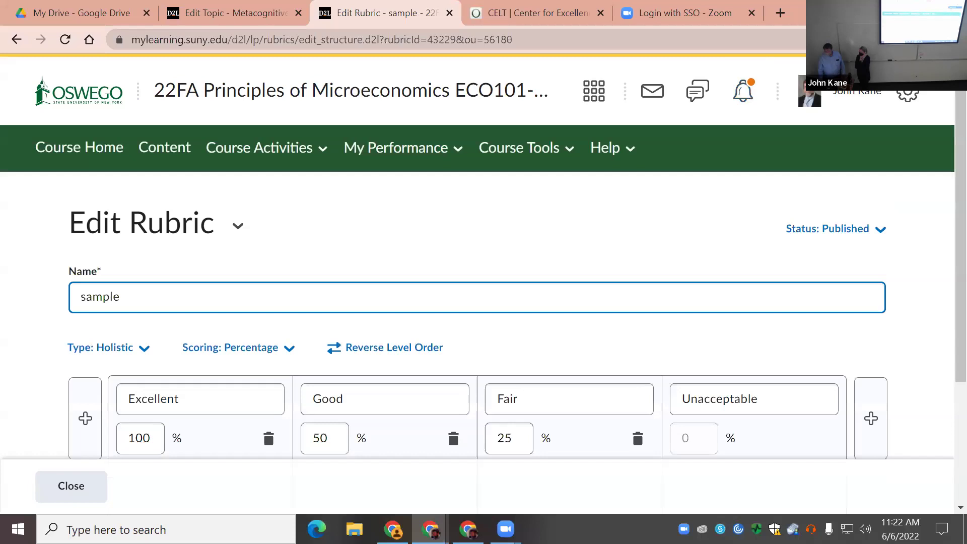
{"action": "key", "text": "super+Down"}
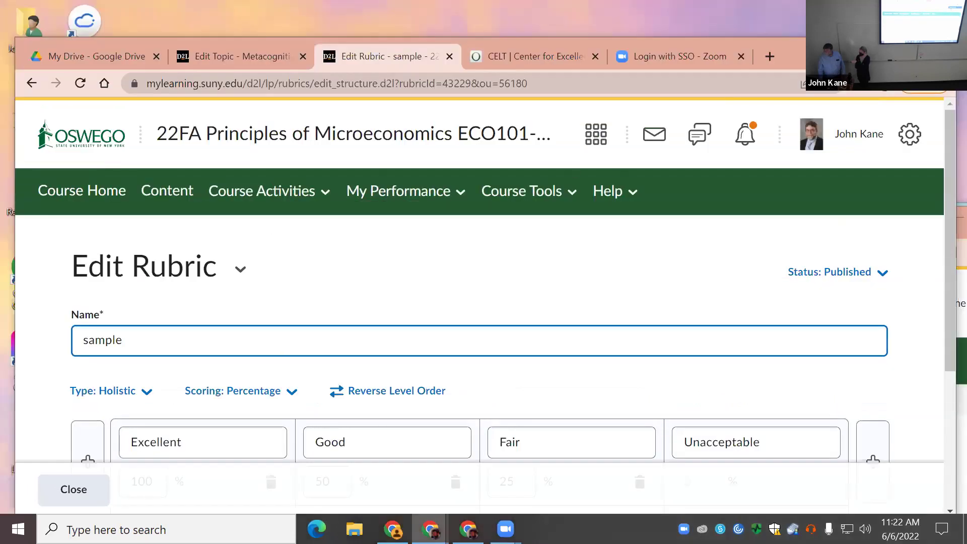
Return to the Metacognitive Cafe topic's assessment settings, open the rubric selection and preview the sample rubric
{"action": "left_click", "coordinate": [217, 64]}
{"action": "scroll", "coordinate": [262, 270], "scroll_direction": "down", "scroll_amount": 1}
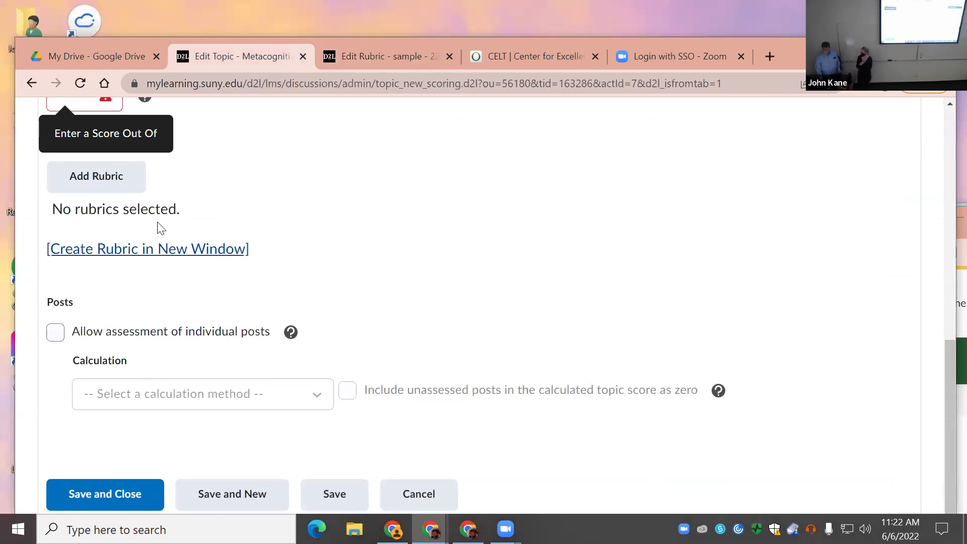
{"action": "left_click", "coordinate": [67, 182]}
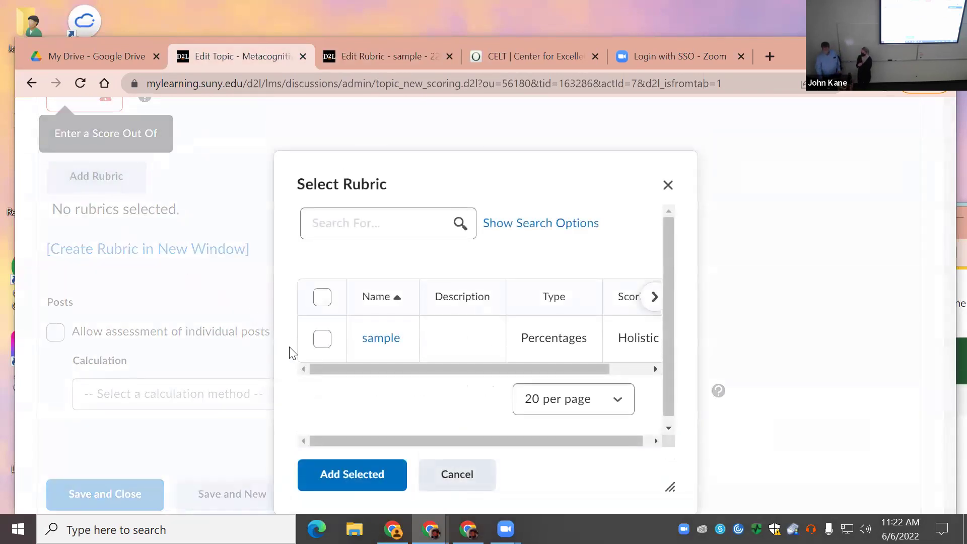
{"action": "left_click", "coordinate": [380, 343]}
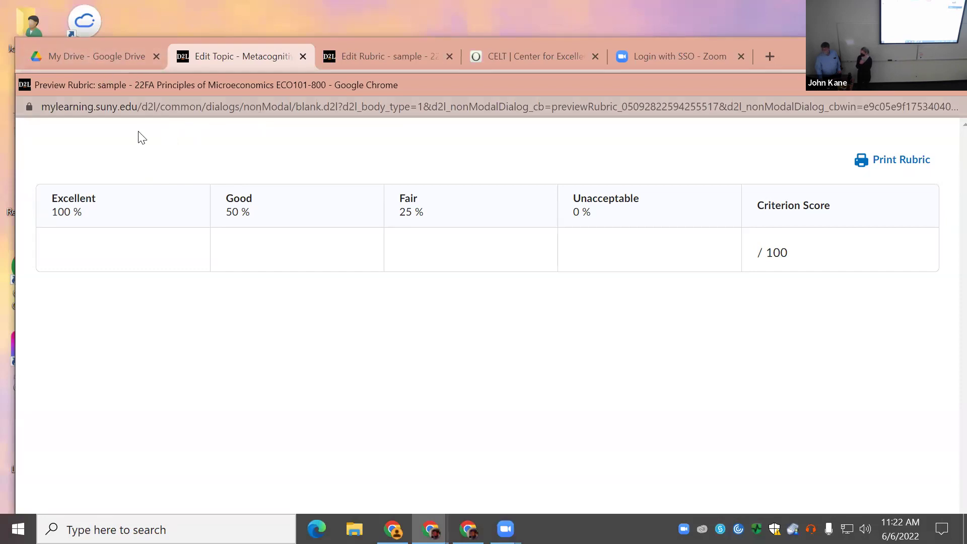
{"action": "key", "text": "alt+Tab"}
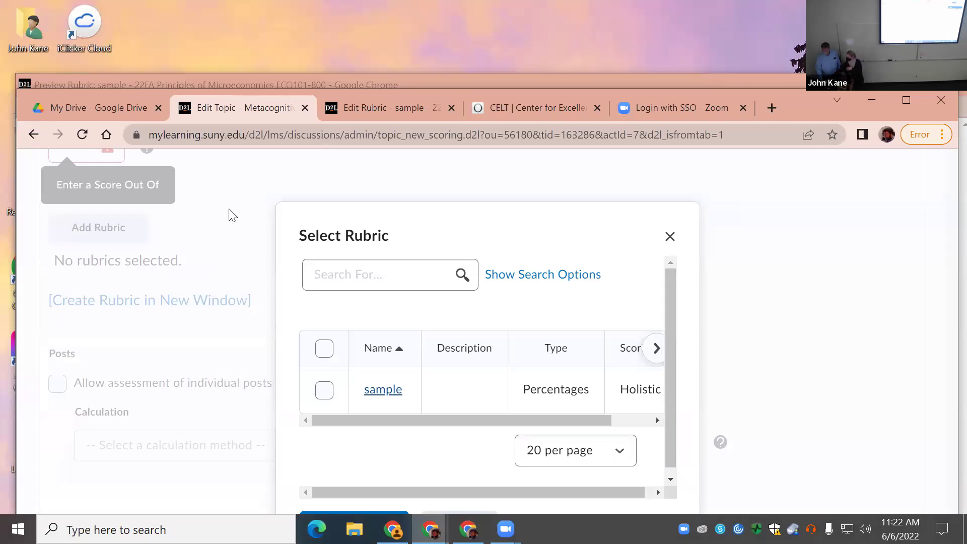
Attach the sample rubric to the discussion topic and close its preview window
{"action": "scroll", "coordinate": [578, 352], "scroll_direction": "down", "scroll_amount": 1}
{"action": "left_click", "coordinate": [324, 383]}
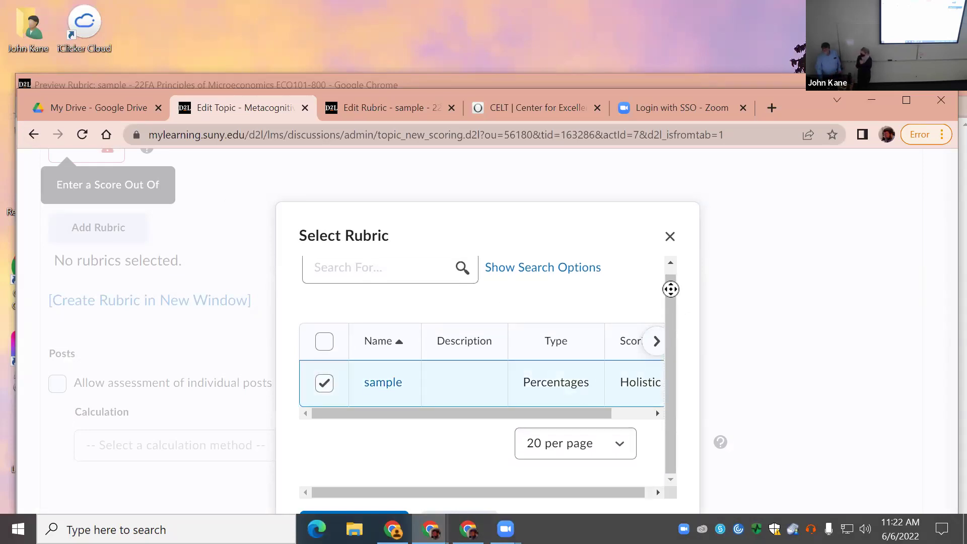
{"action": "left_click", "coordinate": [747, 83]}
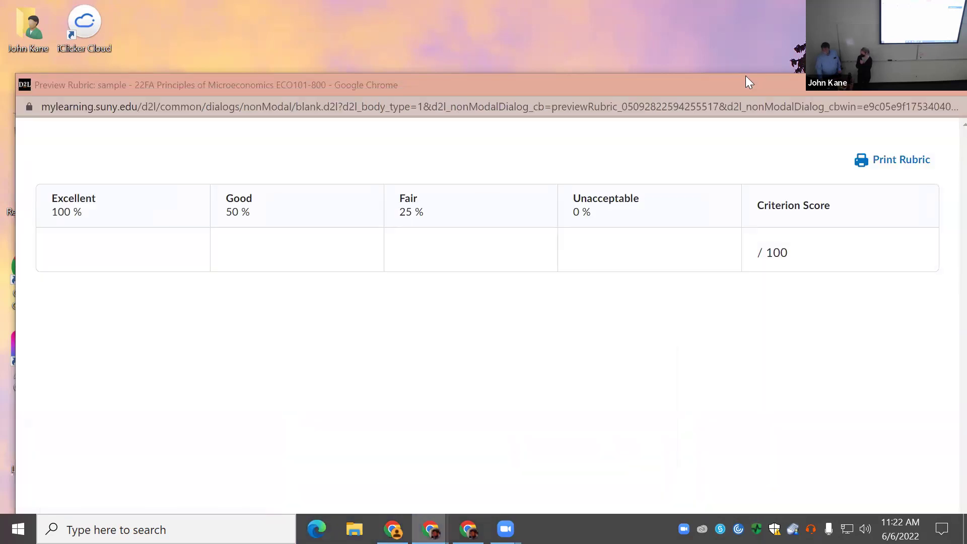
{"action": "double_click", "coordinate": [747, 82]}
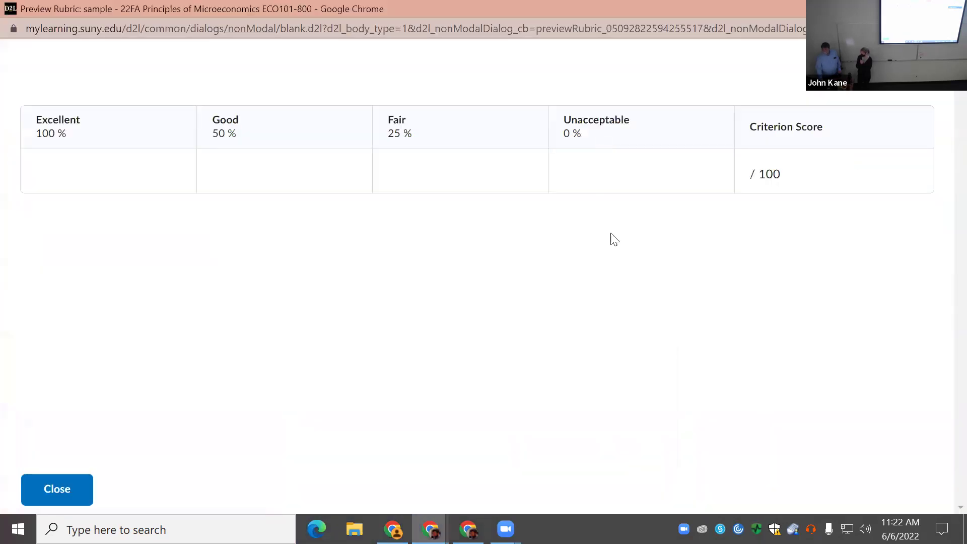
{"action": "left_click", "coordinate": [81, 491]}
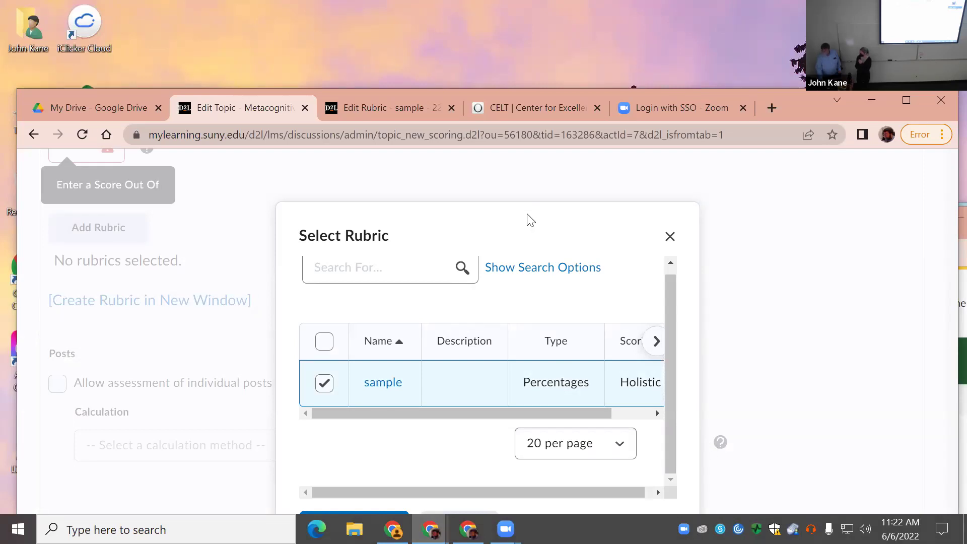
{"action": "key", "text": "ctrl+a"}
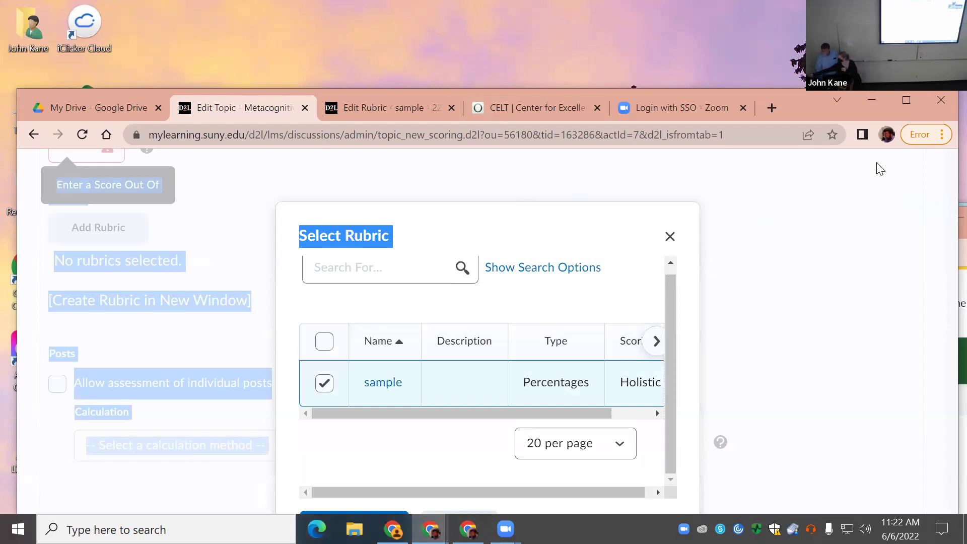
{"action": "double_click", "coordinate": [702, 91]}
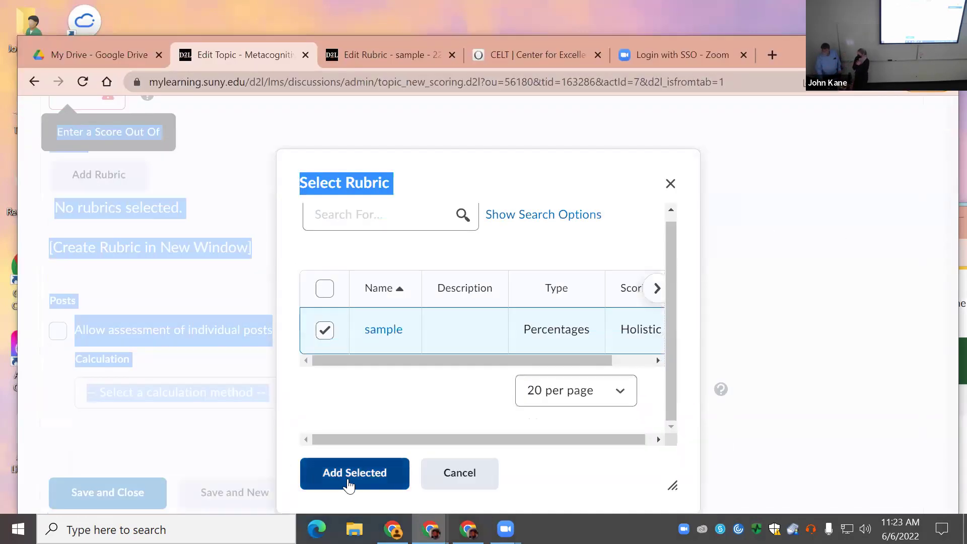
{"action": "left_click", "coordinate": [349, 470]}
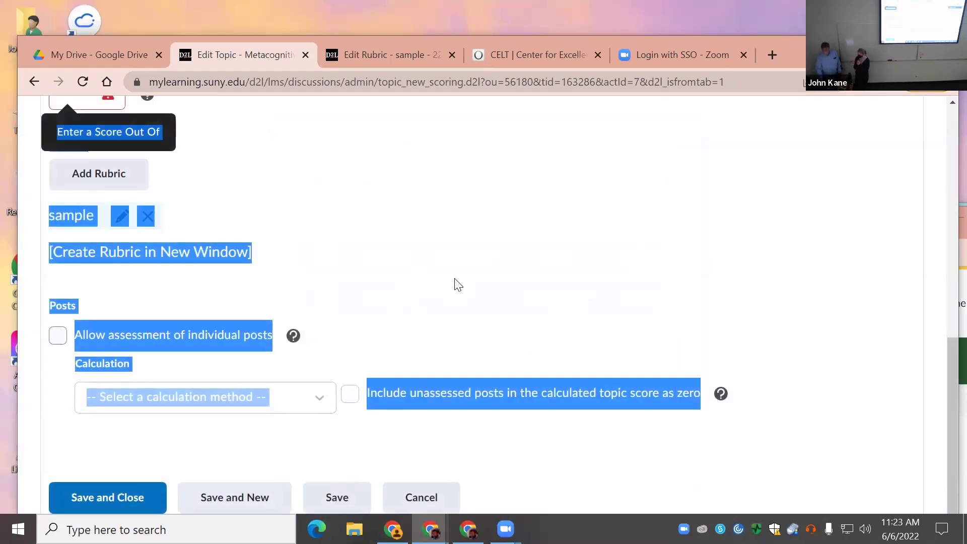
Try to save and close the topic with Discussion 1 as its grade item and the sample rubric attached
{"action": "scroll", "coordinate": [328, 325], "scroll_direction": "up", "scroll_amount": 3}
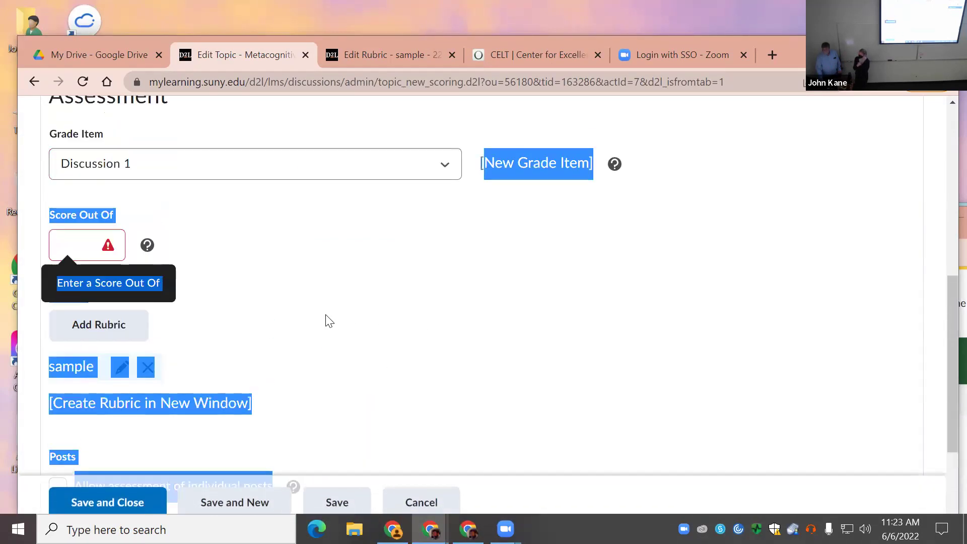
{"action": "scroll", "coordinate": [333, 321], "scroll_direction": "down", "scroll_amount": 3}
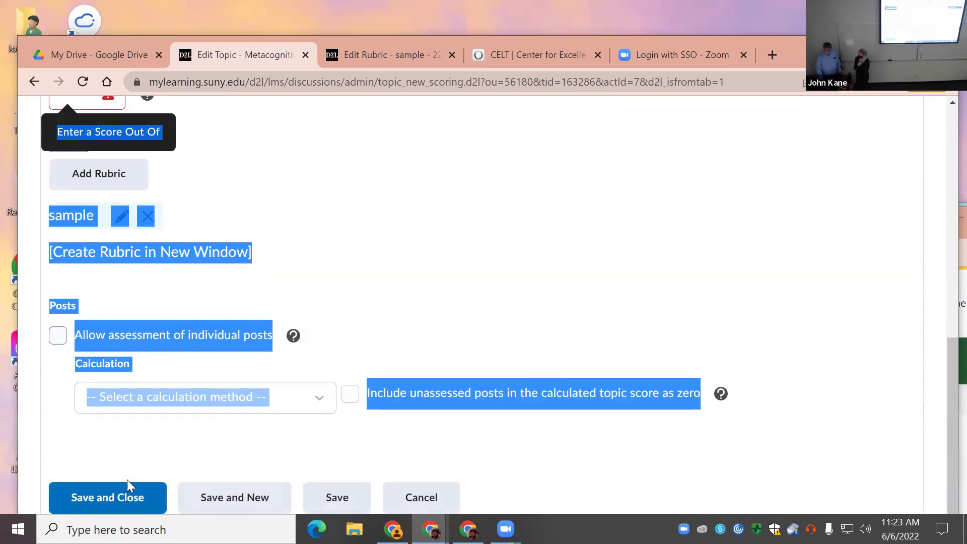
{"action": "left_click", "coordinate": [126, 502]}
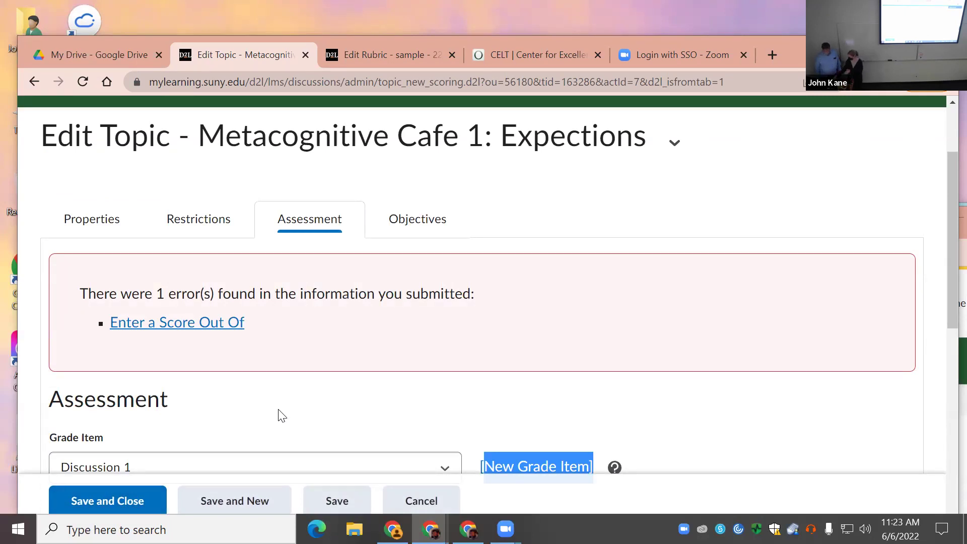
Set the topic's Score Out Of to 10 and save and close the topic
{"action": "scroll", "coordinate": [214, 393], "scroll_direction": "down", "scroll_amount": 1}
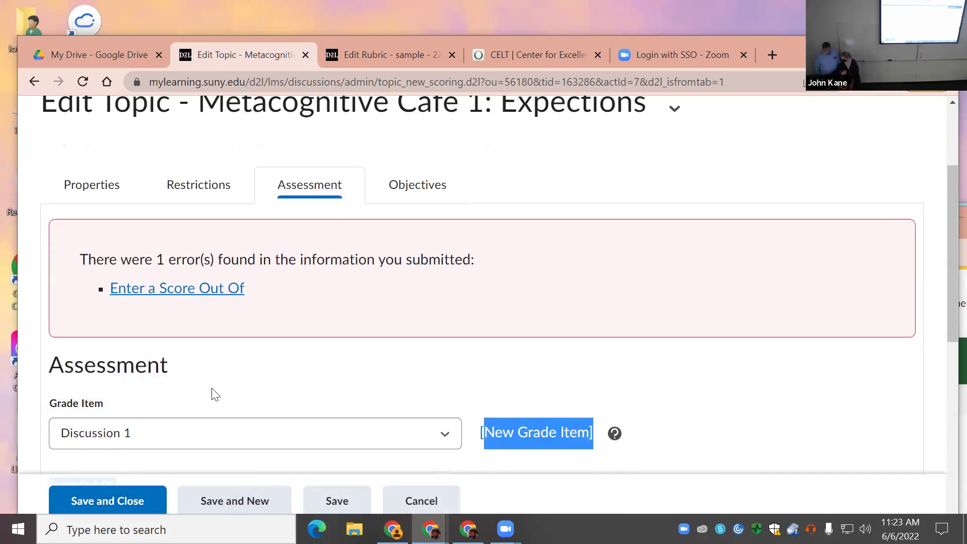
{"action": "scroll", "coordinate": [216, 394], "scroll_direction": "down", "scroll_amount": 5}
{"action": "left_click", "coordinate": [59, 173]}
{"action": "type", "text": "10"}
{"action": "scroll", "coordinate": [101, 339], "scroll_direction": "down", "scroll_amount": 2}
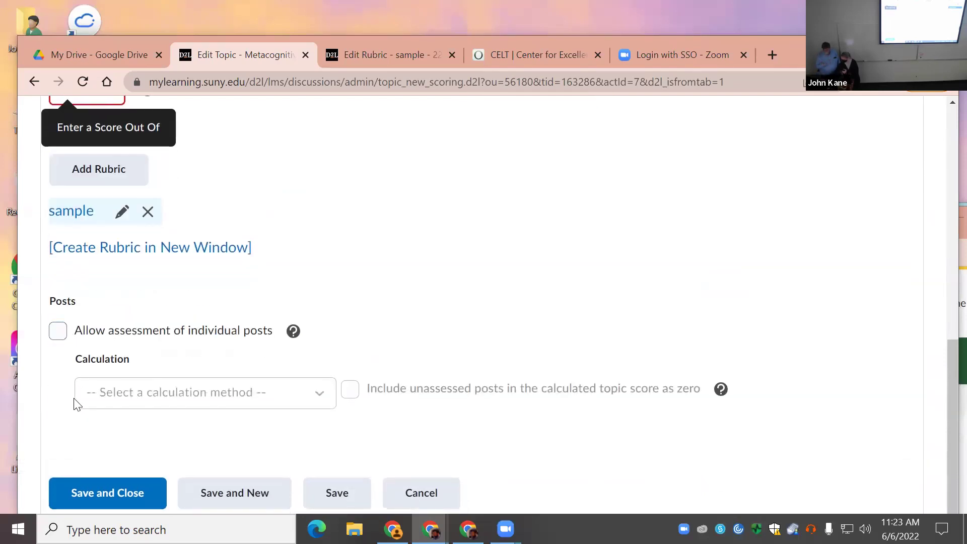
{"action": "left_click", "coordinate": [112, 494]}
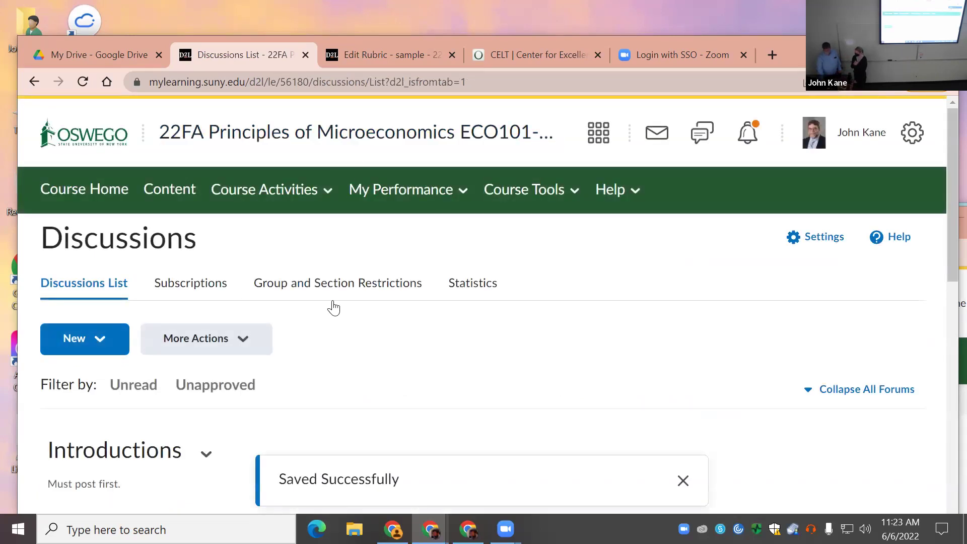
Review the Metacognitive cafe forum and its topic's availability and assessment details in the discussions list
{"action": "scroll", "coordinate": [333, 312], "scroll_direction": "down", "scroll_amount": 5}
{"action": "scroll", "coordinate": [368, 306], "scroll_direction": "down", "scroll_amount": 5}
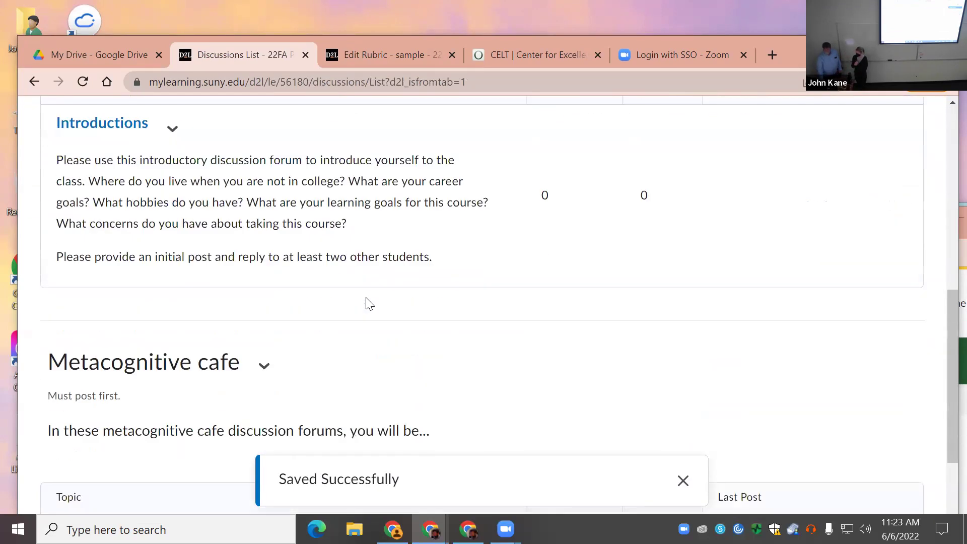
{"action": "scroll", "coordinate": [413, 285], "scroll_direction": "down", "scroll_amount": 3}
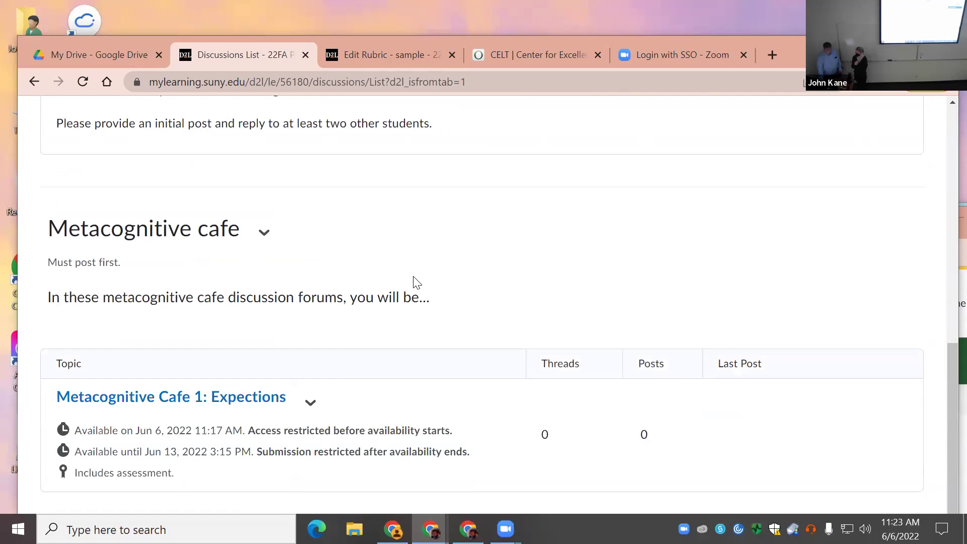
{"action": "scroll", "coordinate": [414, 282], "scroll_direction": "up", "scroll_amount": 13}
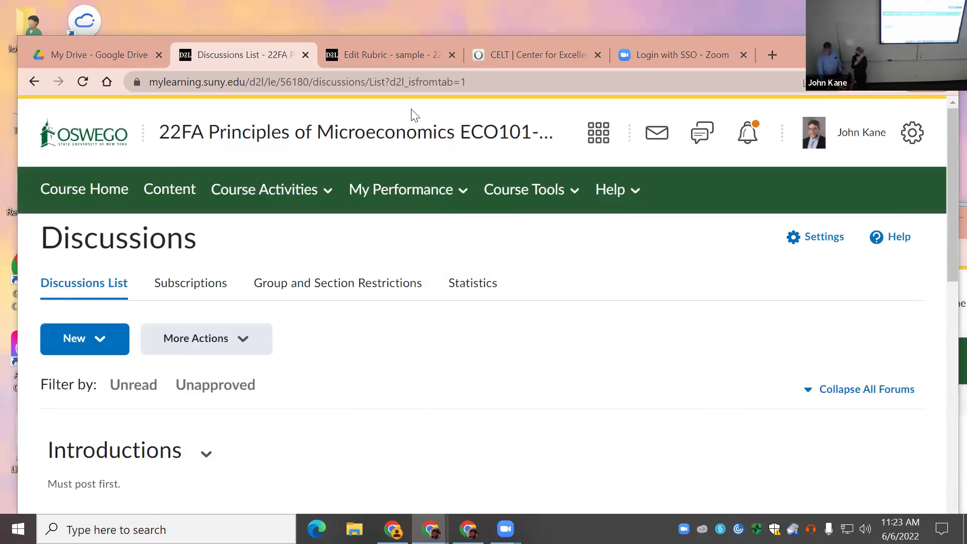
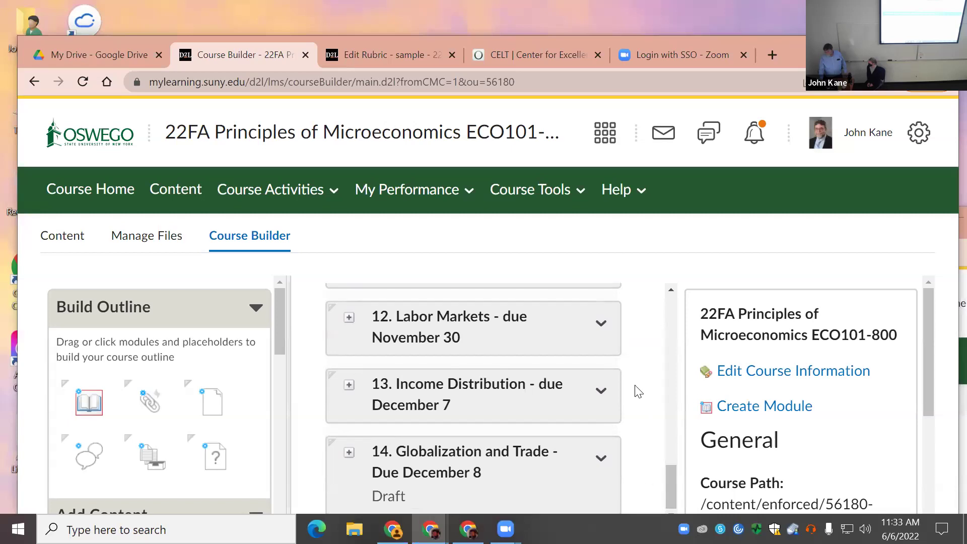
Browse the Discussions tool in Course Builder and filter its topics to the Metacognitive cafe forum
{"action": "left_click_drag", "start_coordinate": [276, 327], "coordinate": [259, 402]}
{"action": "left_click", "coordinate": [243, 313]}
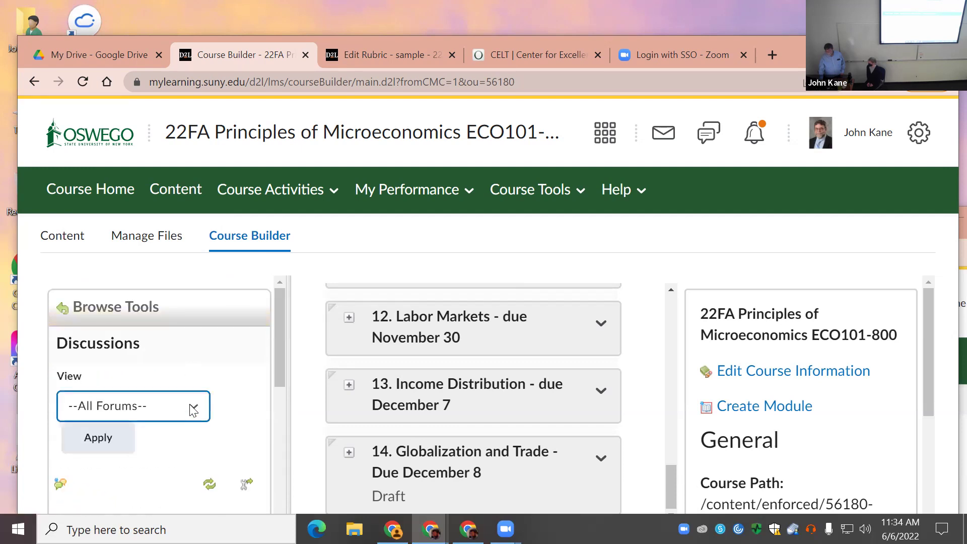
{"action": "left_click", "coordinate": [194, 403]}
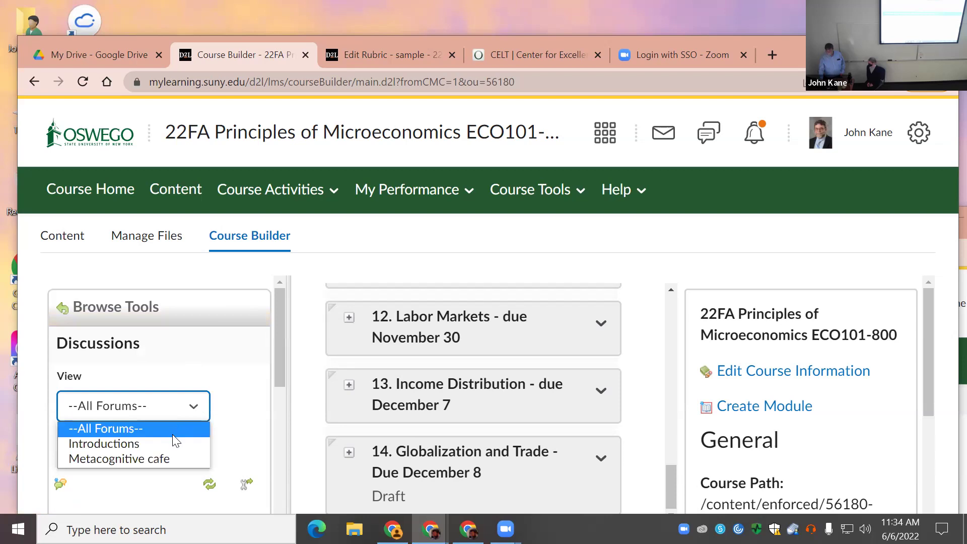
{"action": "left_click", "coordinate": [172, 457]}
{"action": "left_click", "coordinate": [98, 438]}
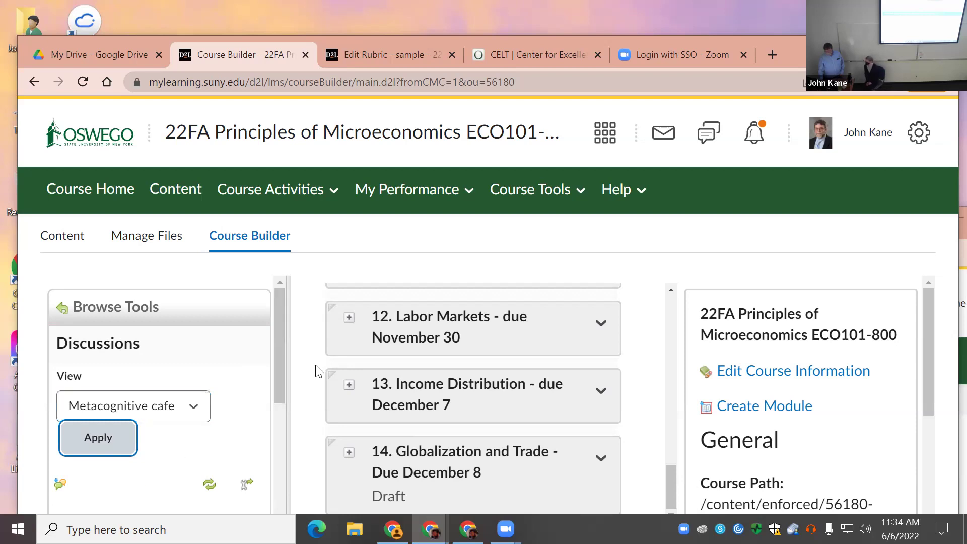
{"action": "scroll", "coordinate": [278, 468], "scroll_direction": "down", "scroll_amount": 3}
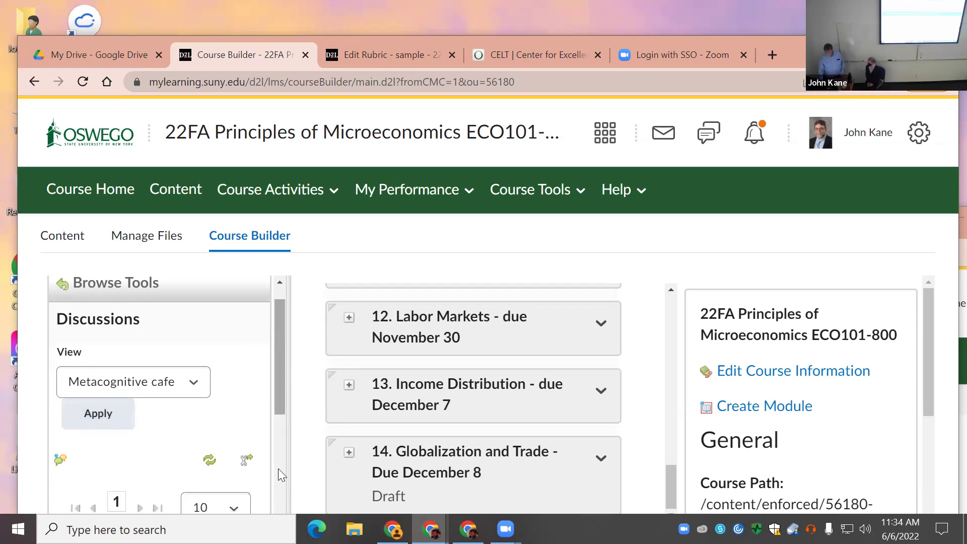
{"action": "scroll", "coordinate": [282, 453], "scroll_direction": "down", "scroll_amount": 1}
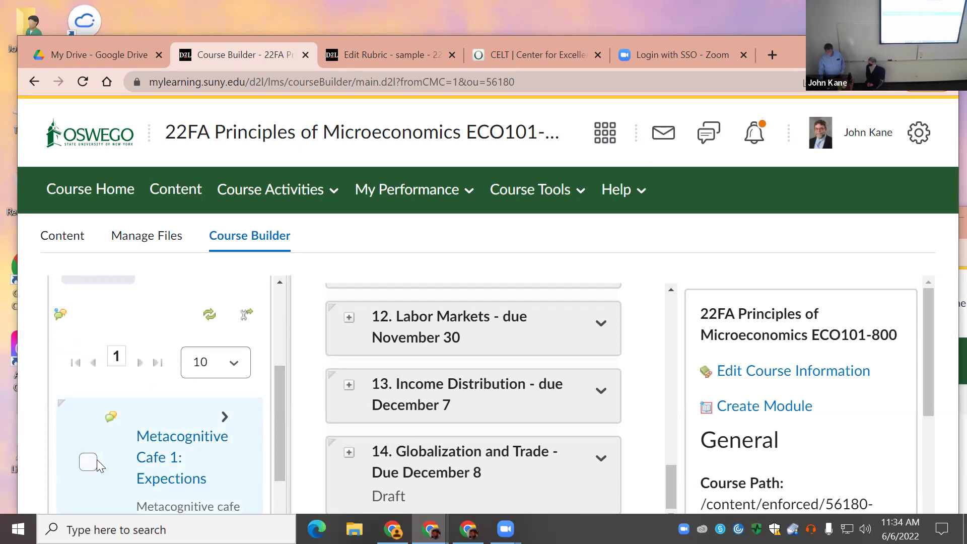
Add the Metacognitive Cafe 1: Expections topic to the module "14. Globalization and Trade - Due December 8" and dismiss the notification
{"action": "left_click_drag", "start_coordinate": [177, 443], "coordinate": [380, 449]}
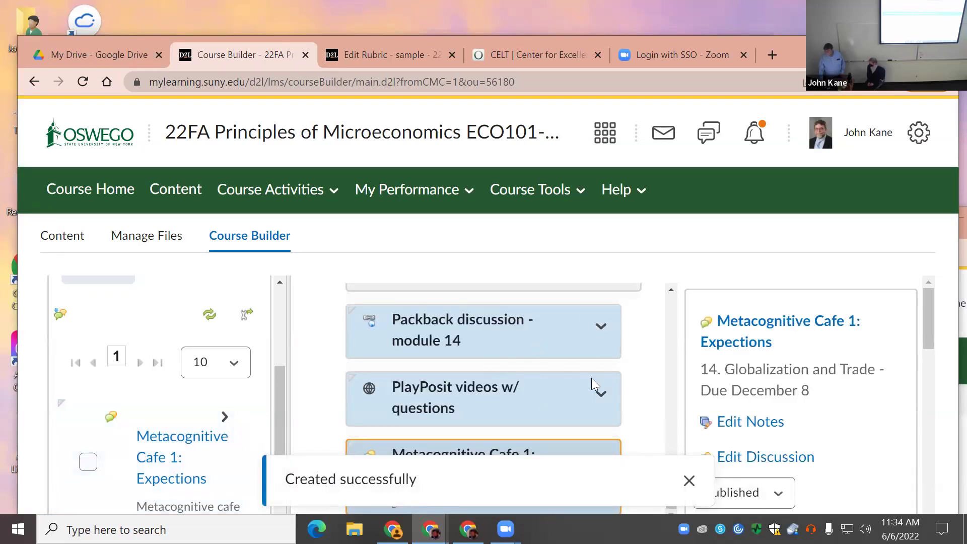
{"action": "left_click", "coordinate": [689, 479]}
{"action": "scroll", "coordinate": [577, 416], "scroll_direction": "up", "scroll_amount": 3}
{"action": "scroll", "coordinate": [579, 422], "scroll_direction": "down", "scroll_amount": 3}
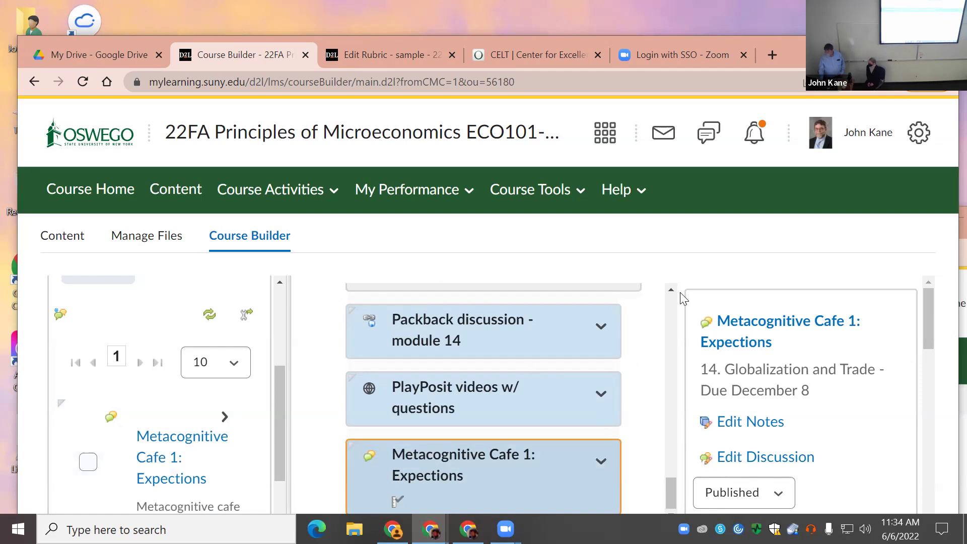
Maximize the browser window, and move the Metacognitive Cafe topic up below Review material and back under the Packback discussion
{"action": "double_click", "coordinate": [797, 37]}
{"action": "left_click_drag", "start_coordinate": [341, 486], "coordinate": [349, 300]}
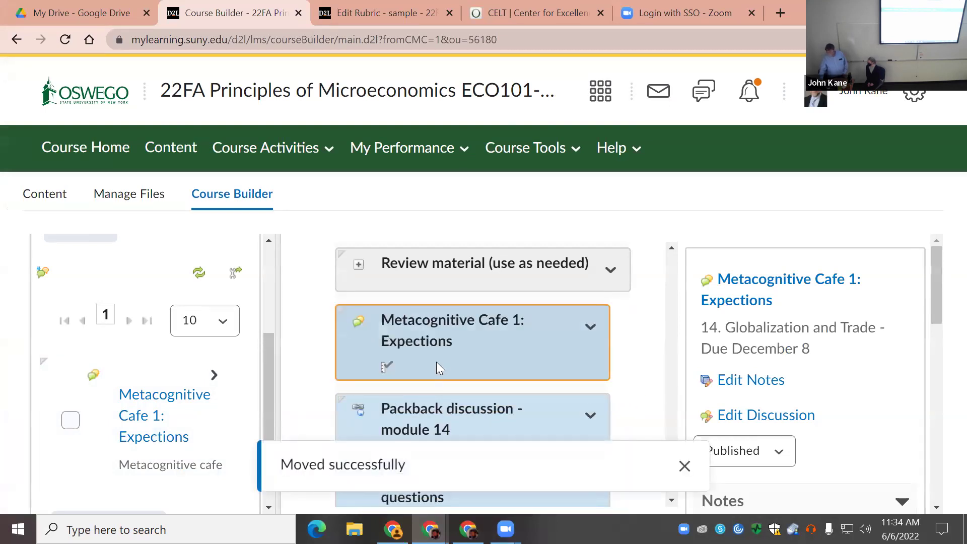
{"action": "left_click_drag", "start_coordinate": [539, 323], "coordinate": [460, 449]}
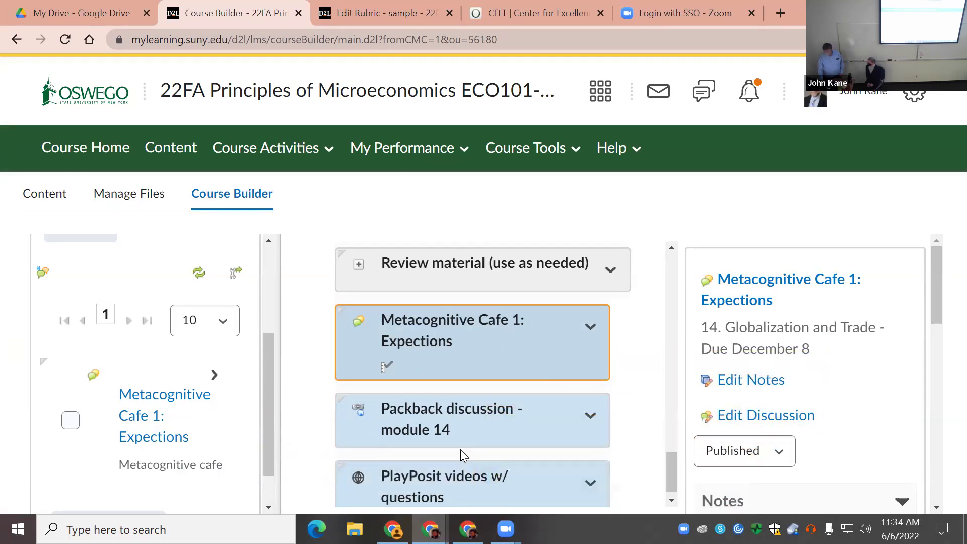
Remove "Packback discussion - module 14" from the Globalization and Trade module and check the order of its remaining items
{"action": "left_click", "coordinate": [588, 328]}
{"action": "scroll", "coordinate": [607, 287], "scroll_direction": "down", "scroll_amount": 1}
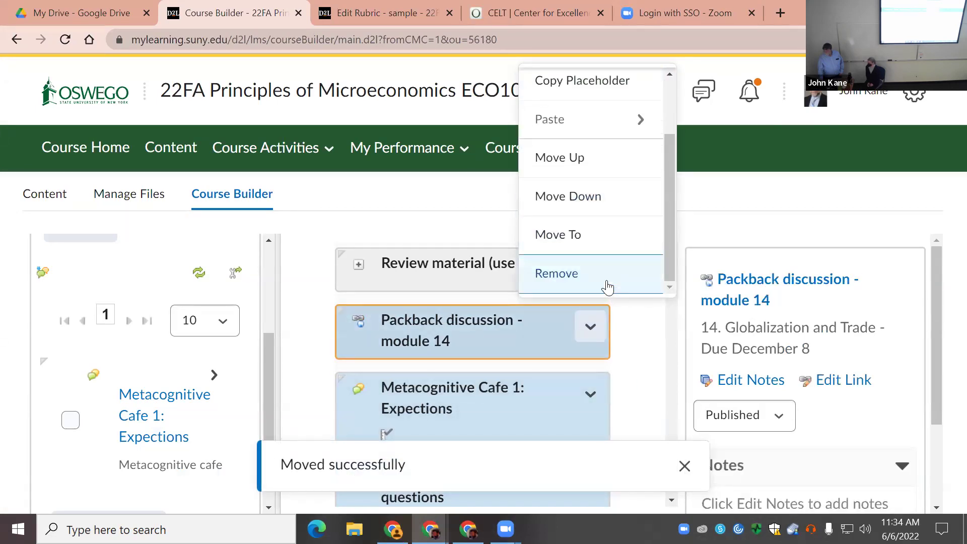
{"action": "left_click", "coordinate": [607, 287]}
{"action": "key", "text": "Return"}
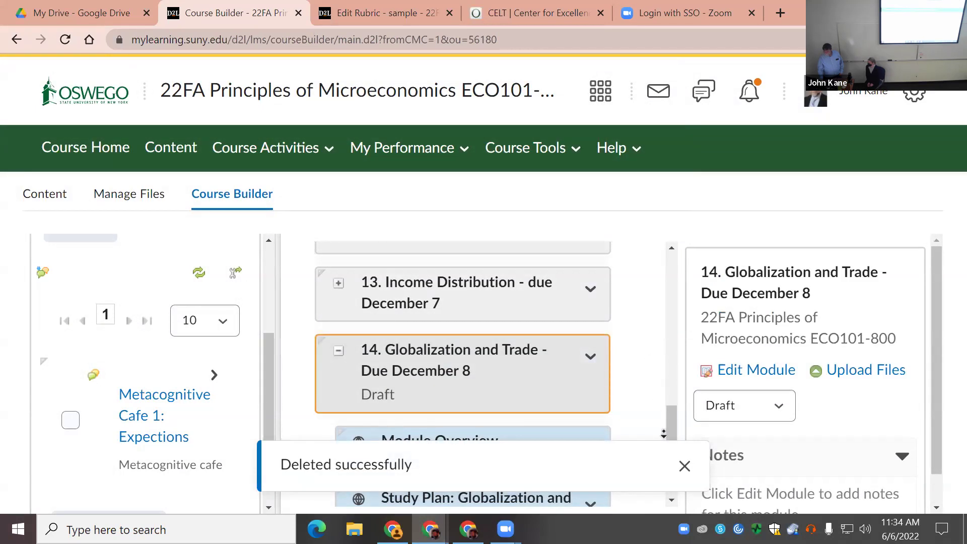
{"action": "scroll", "coordinate": [671, 428], "scroll_direction": "down", "scroll_amount": 2}
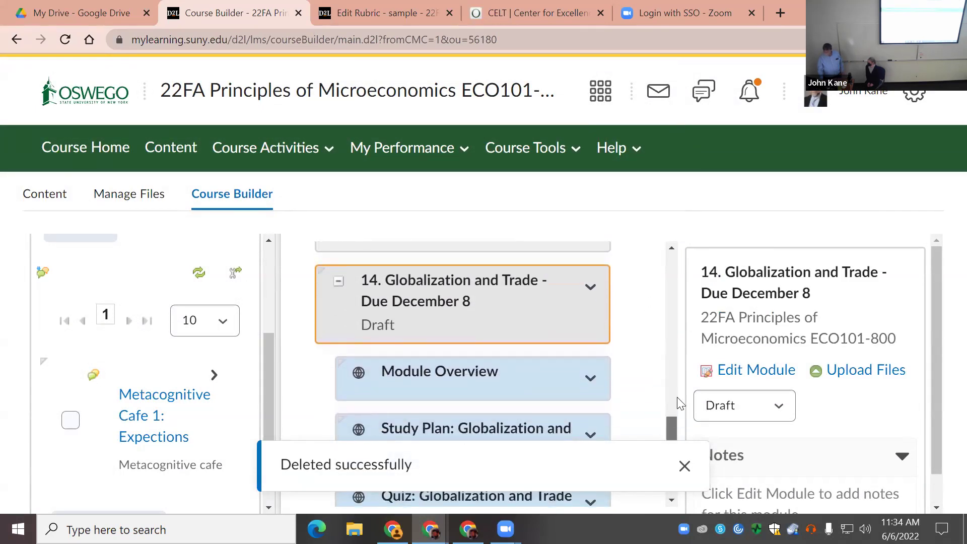
{"action": "scroll", "coordinate": [672, 428], "scroll_direction": "down", "scroll_amount": 5}
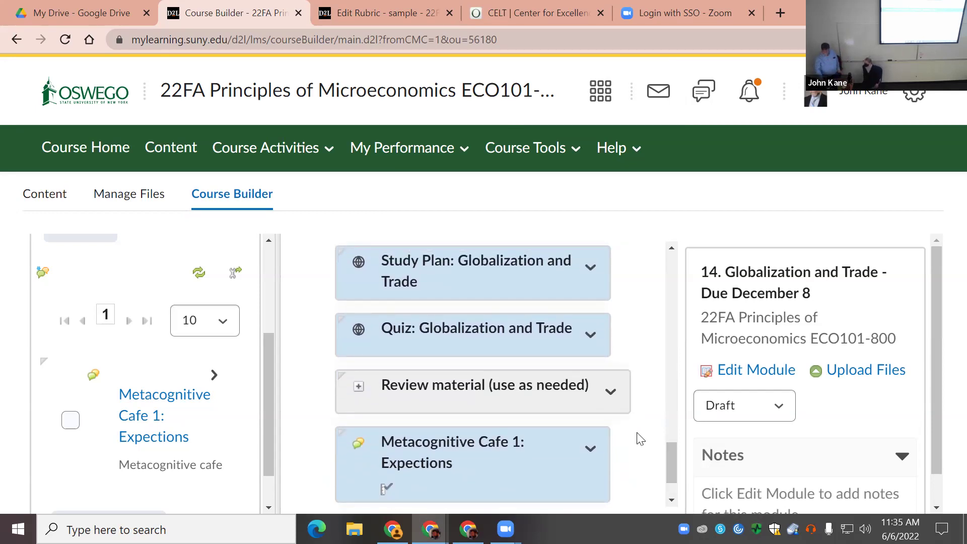
{"action": "left_click_drag", "start_coordinate": [674, 454], "coordinate": [682, 498]}
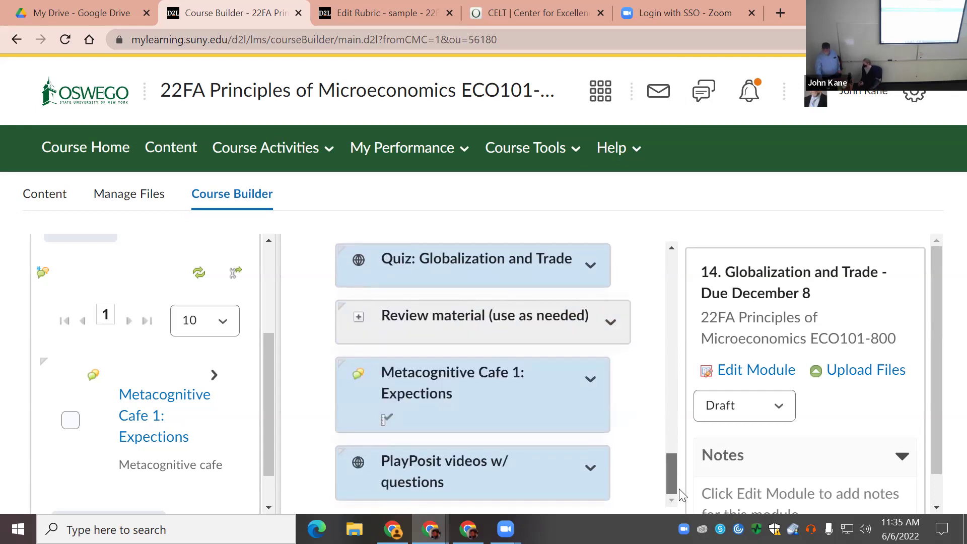
Collapse the module "14. Globalization and Trade - Due December 8" in the course outline
{"action": "left_click_drag", "start_coordinate": [679, 491], "coordinate": [687, 428]}
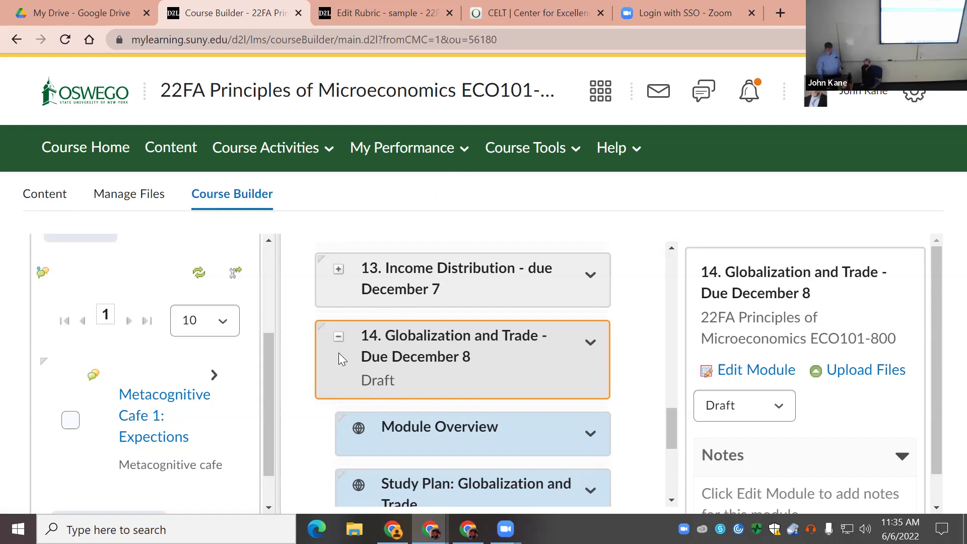
{"action": "left_click", "coordinate": [339, 338]}
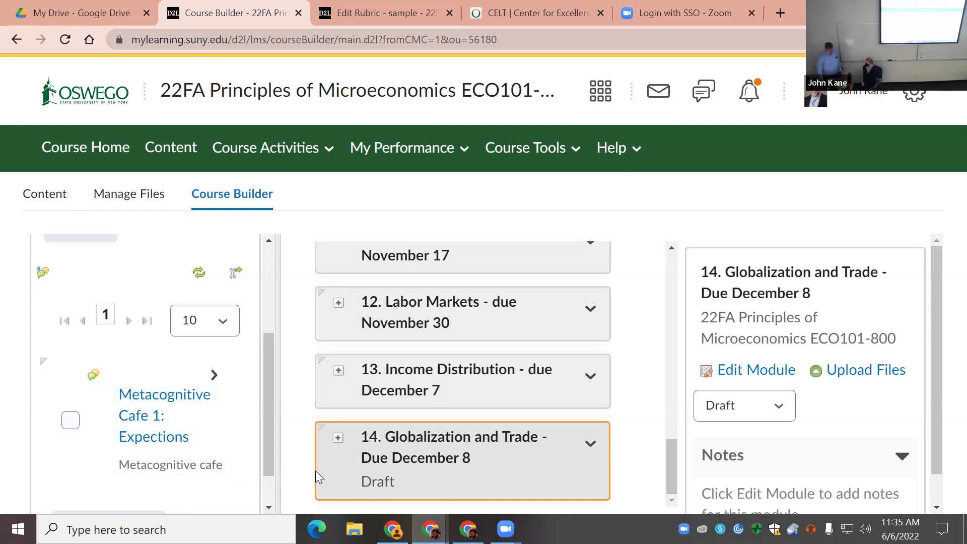
{"action": "left_click_drag", "start_coordinate": [334, 472], "coordinate": [326, 447]}
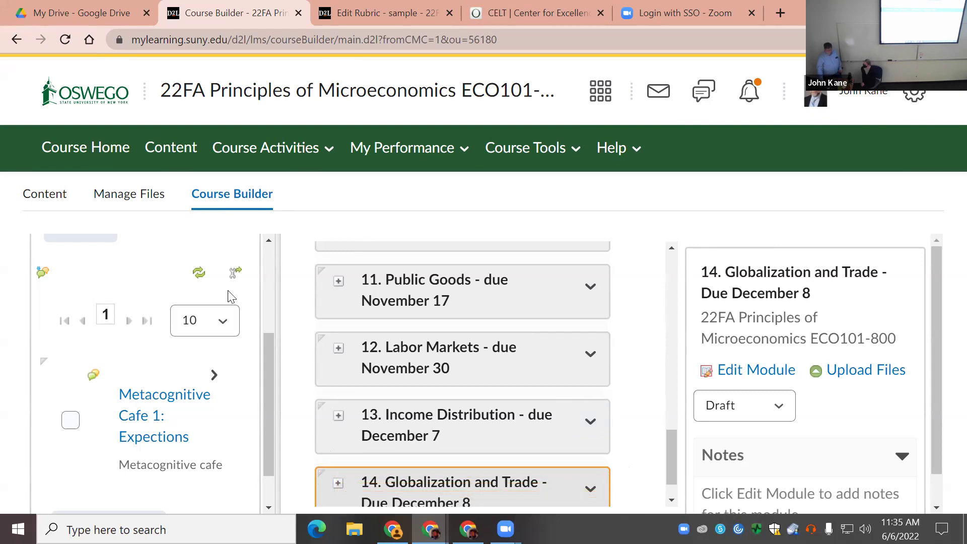
{"action": "scroll", "coordinate": [231, 297], "scroll_direction": "up", "scroll_amount": 4}
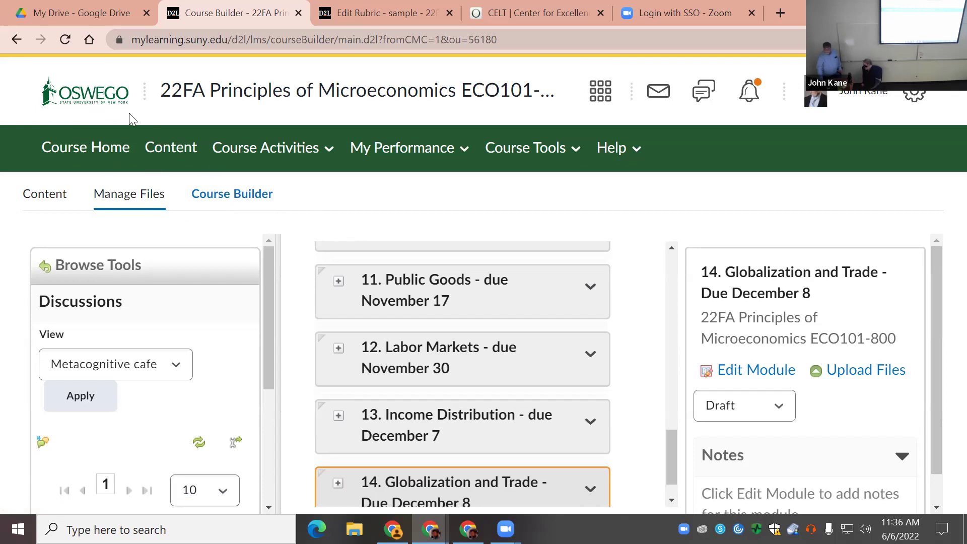
Return to the SUNY Oswego homepage, open the 22SU Intro to Labor Economics ECO350-ON1 course and look over its home page
{"action": "left_click", "coordinate": [108, 93]}
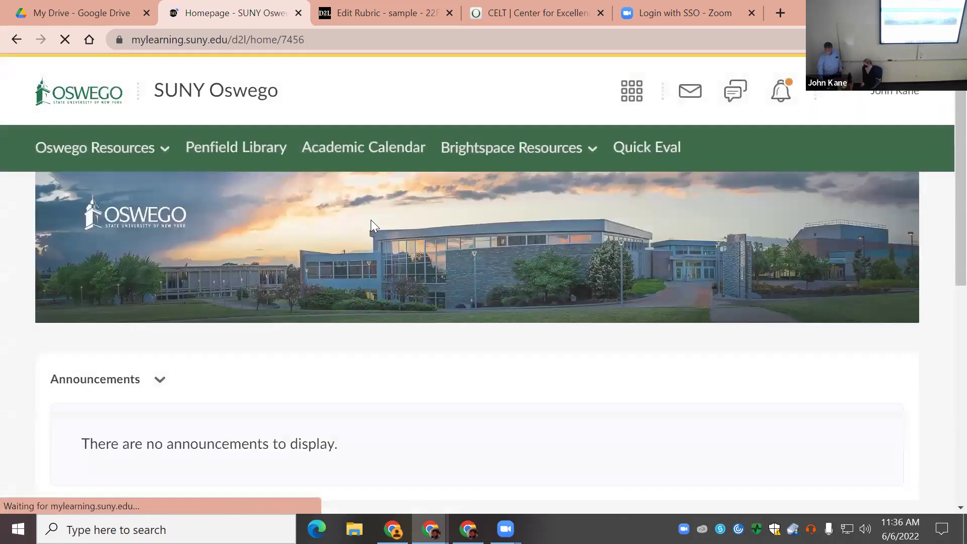
{"action": "scroll", "coordinate": [363, 222], "scroll_direction": "down", "scroll_amount": 4}
{"action": "scroll", "coordinate": [363, 221], "scroll_direction": "down", "scroll_amount": 3}
{"action": "scroll", "coordinate": [360, 220], "scroll_direction": "up", "scroll_amount": 4}
{"action": "scroll", "coordinate": [363, 226], "scroll_direction": "down", "scroll_amount": 4}
{"action": "left_click", "coordinate": [147, 305]}
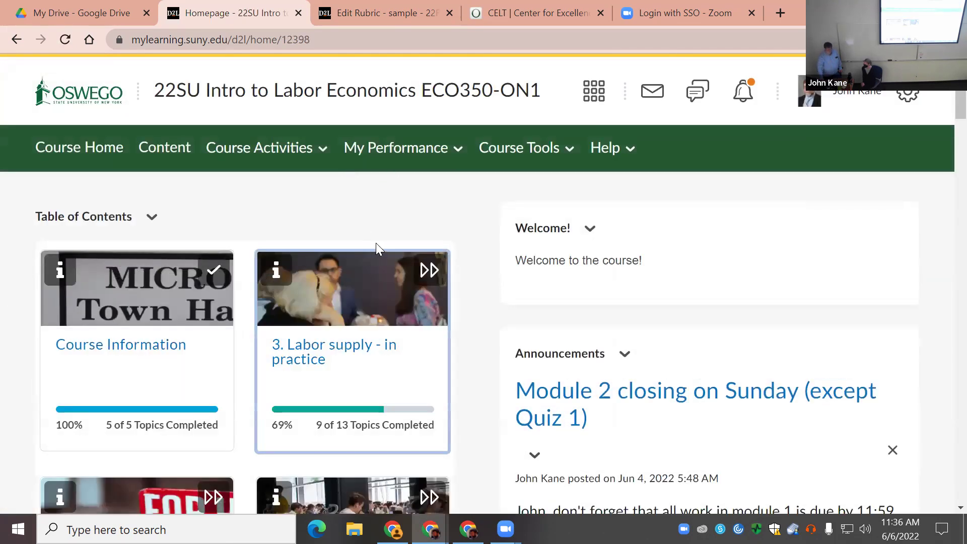
{"action": "scroll", "coordinate": [415, 228], "scroll_direction": "down", "scroll_amount": 3}
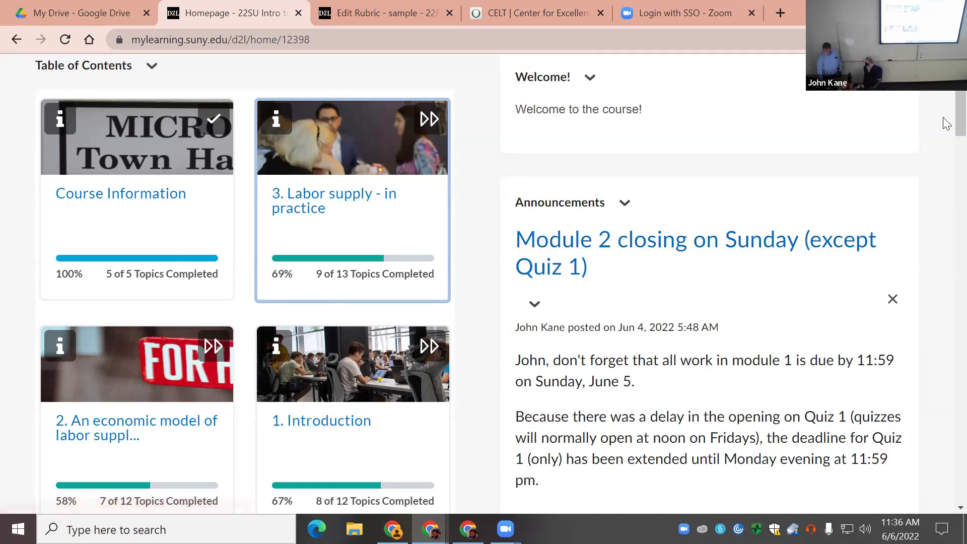
{"action": "scroll", "coordinate": [887, 212], "scroll_direction": "up", "scroll_amount": 3}
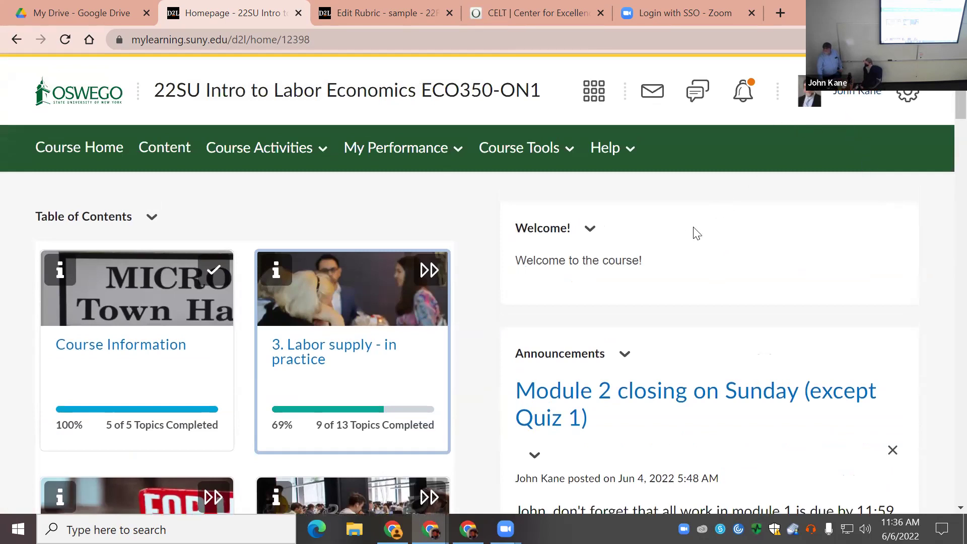
View the Labor Economics course as OSW - Student (Non-Cascading) and check its module cards, including the demo module
{"action": "left_click", "coordinate": [869, 98]}
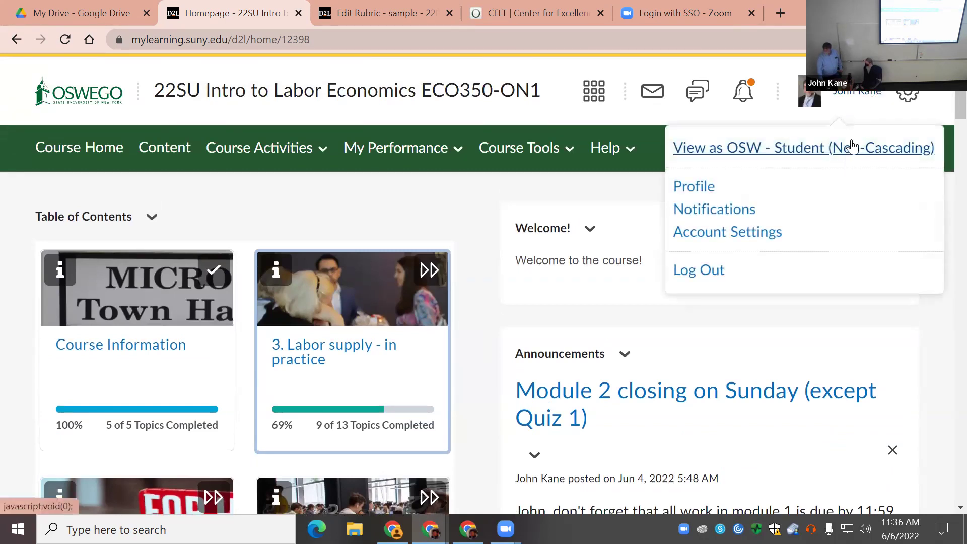
{"action": "left_click", "coordinate": [852, 147]}
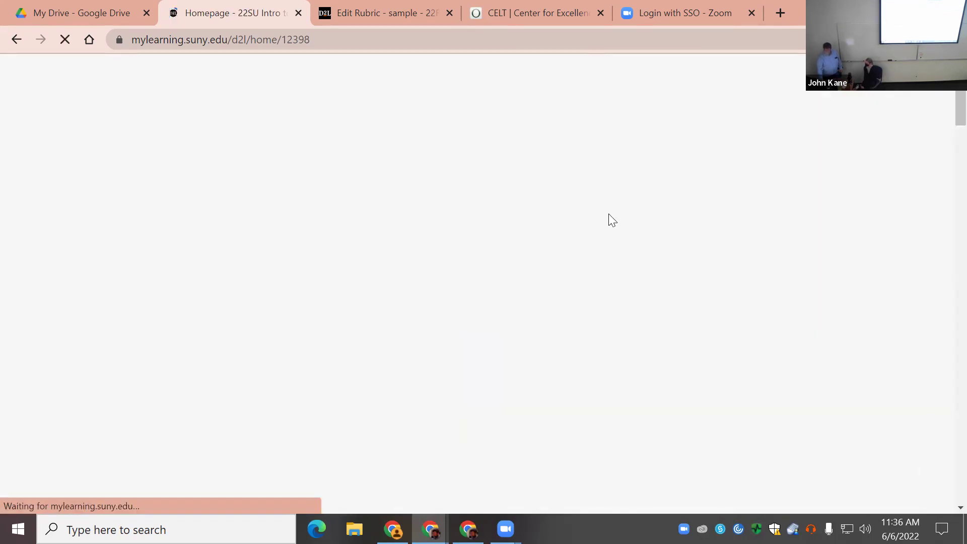
{"action": "scroll", "coordinate": [461, 255], "scroll_direction": "down", "scroll_amount": 4}
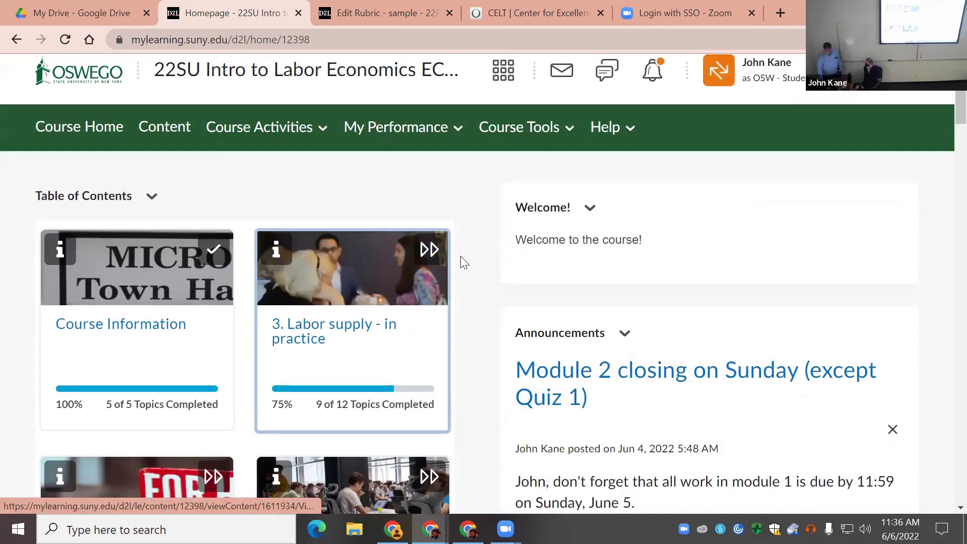
{"action": "scroll", "coordinate": [460, 255], "scroll_direction": "down", "scroll_amount": 2}
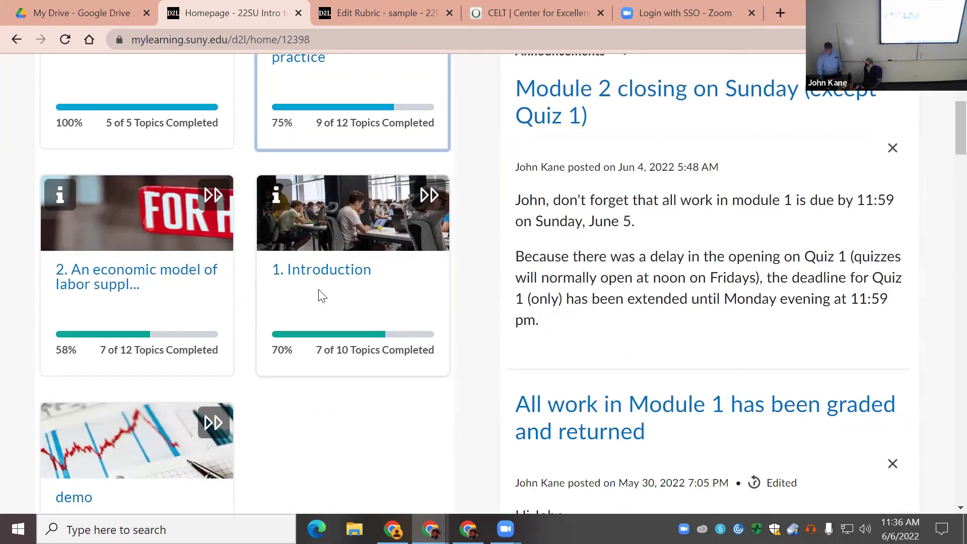
{"action": "left_click", "coordinate": [151, 440]}
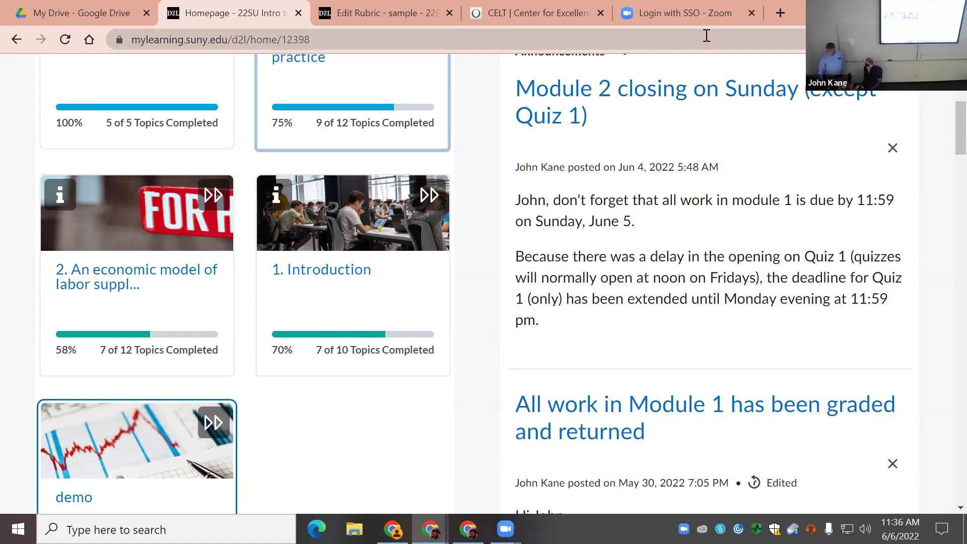
Exit the student view of the Labor Economics course to return to the instructor role
{"action": "scroll", "coordinate": [712, 65], "scroll_direction": "up", "scroll_amount": 6}
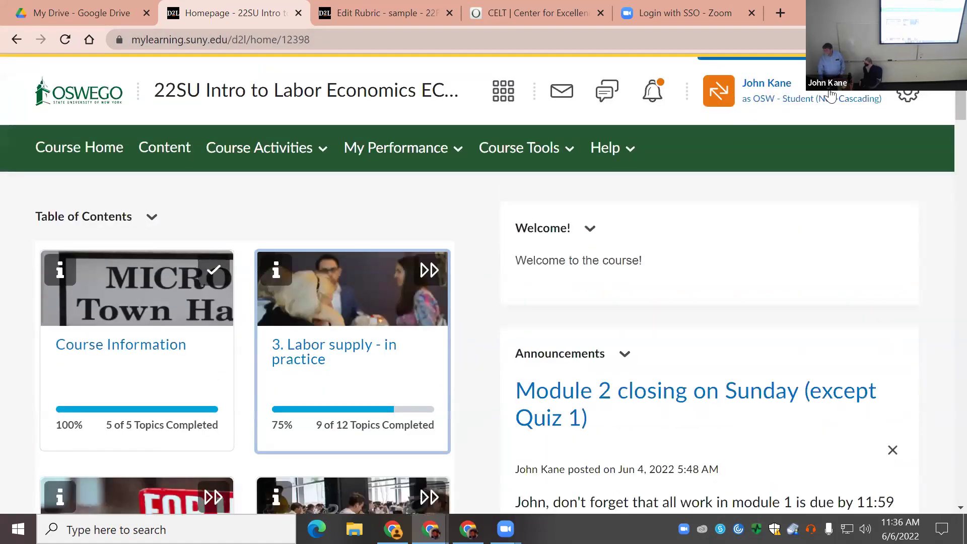
{"action": "left_click", "coordinate": [868, 98]}
{"action": "left_click", "coordinate": [908, 200]}
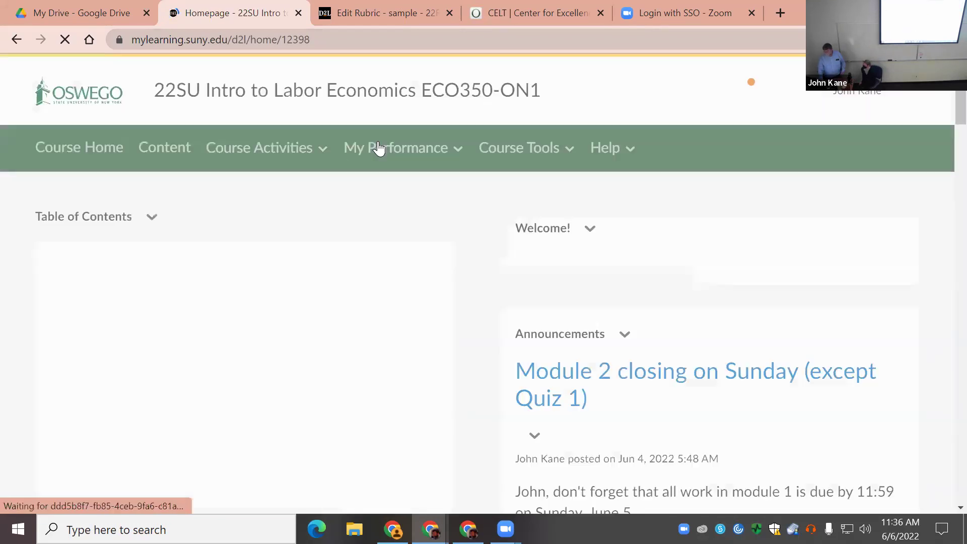
Open the demo module at the end of the Labor Economics course's content list
{"action": "left_click", "coordinate": [164, 153]}
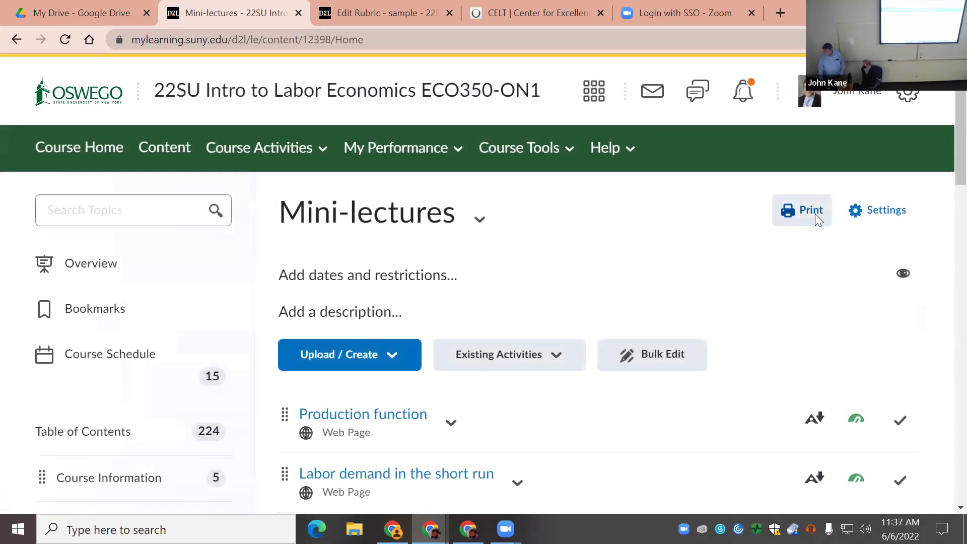
{"action": "scroll", "coordinate": [942, 148], "scroll_direction": "down", "scroll_amount": 15}
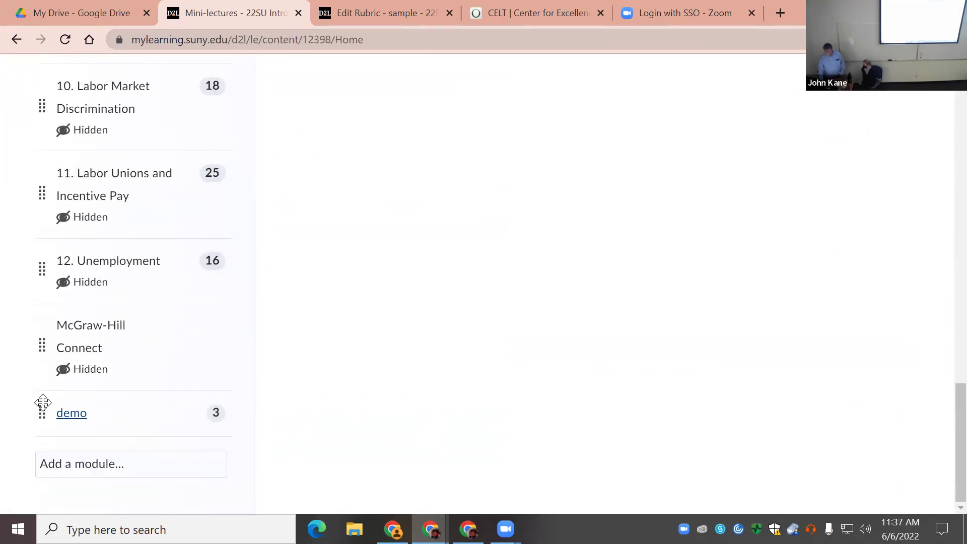
{"action": "left_click", "coordinate": [222, 413]}
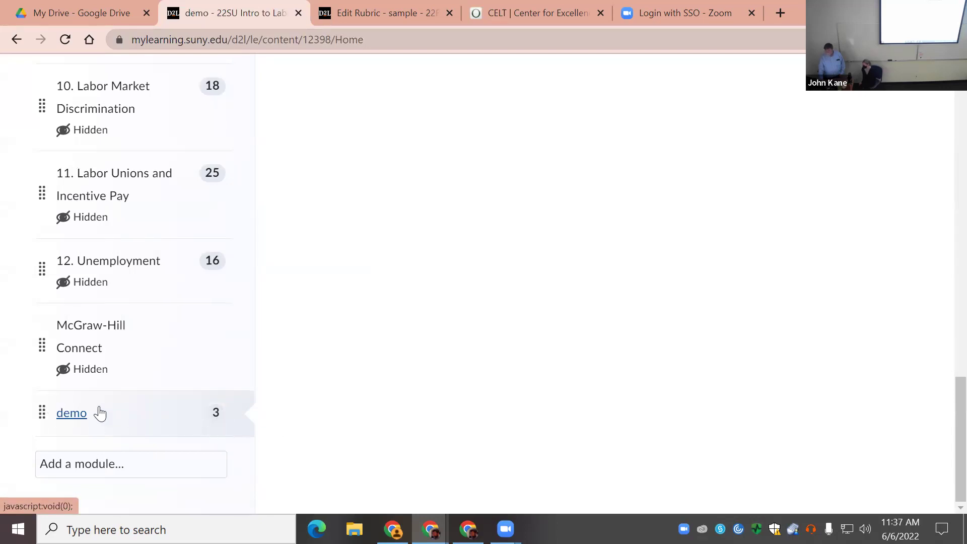
{"action": "scroll", "coordinate": [638, 385], "scroll_direction": "up", "scroll_amount": 15}
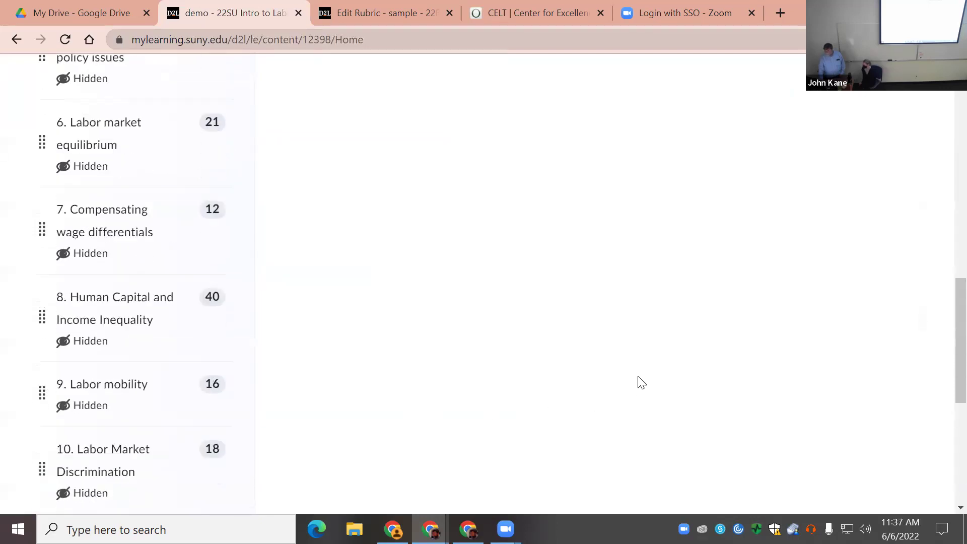
{"action": "scroll", "coordinate": [421, 194], "scroll_direction": "up", "scroll_amount": 4}
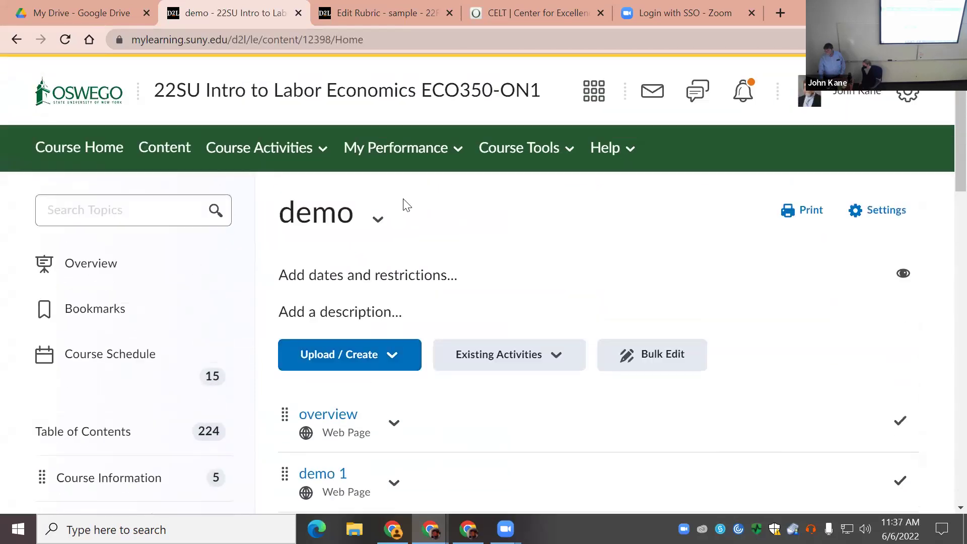
Permanently delete the demo module together with its nested topics and all associated files and activities
{"action": "left_click", "coordinate": [378, 219]}
{"action": "scroll", "coordinate": [461, 371], "scroll_direction": "down", "scroll_amount": 2}
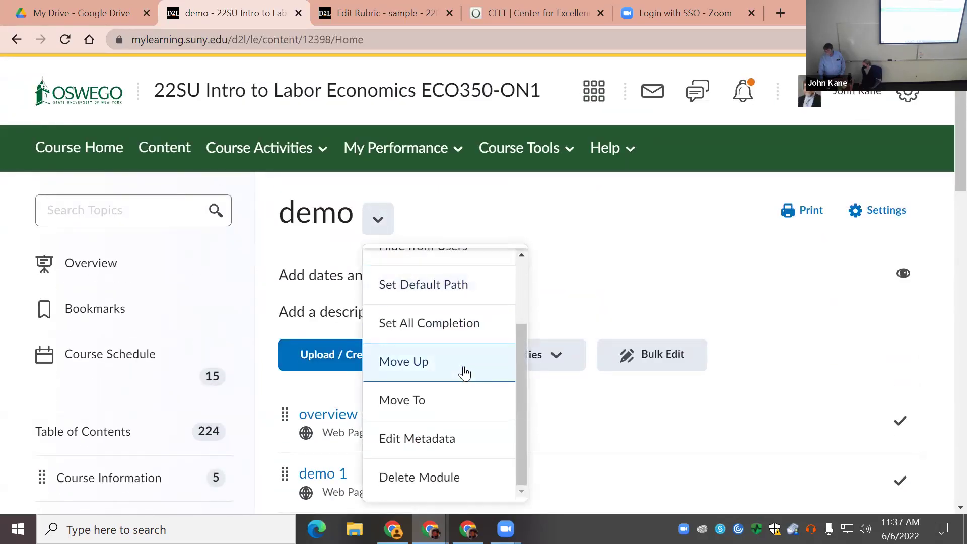
{"action": "left_click", "coordinate": [472, 478]}
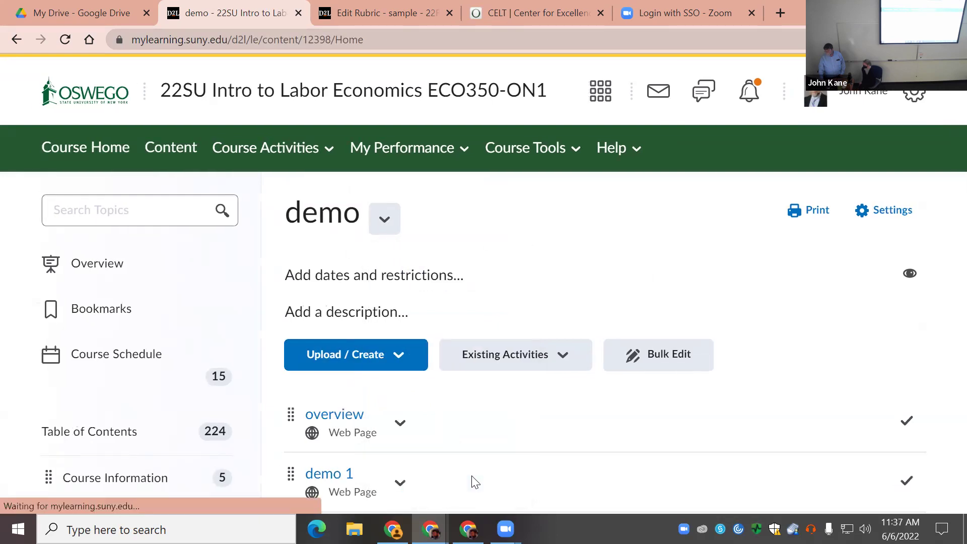
{"action": "left_click", "coordinate": [302, 244]}
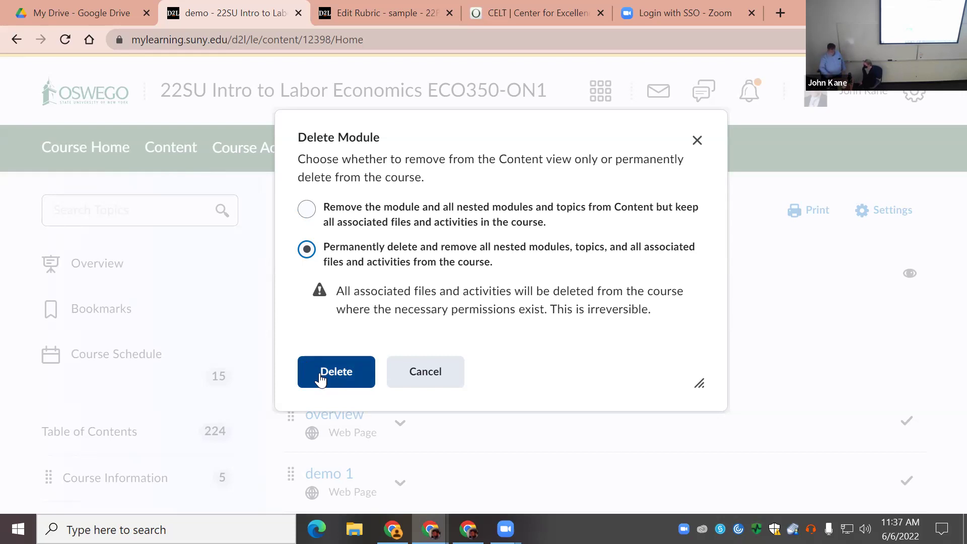
{"action": "left_click", "coordinate": [348, 366]}
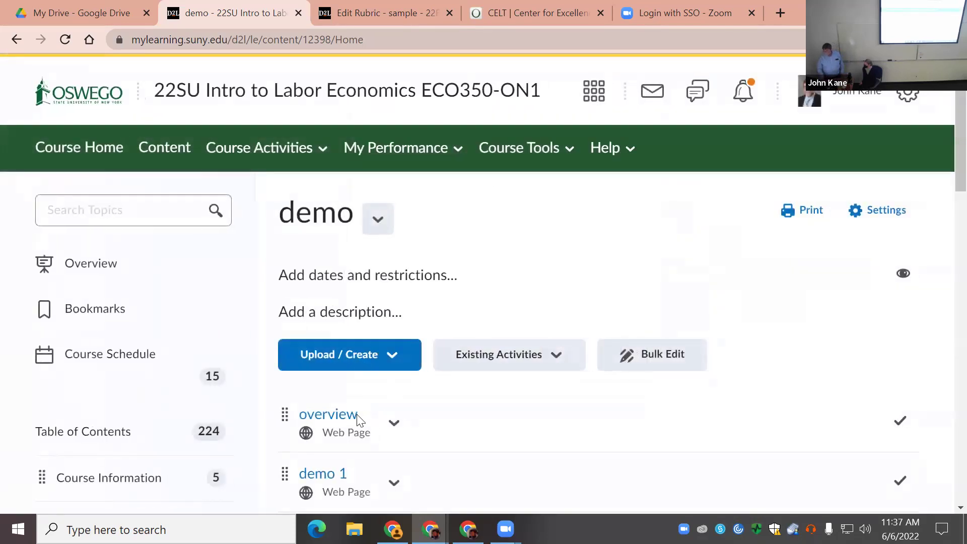
Switch to the OSW - Student (Non-Cascading) view again and examine which module cards students see on the course home page
{"action": "left_click", "coordinate": [859, 94]}
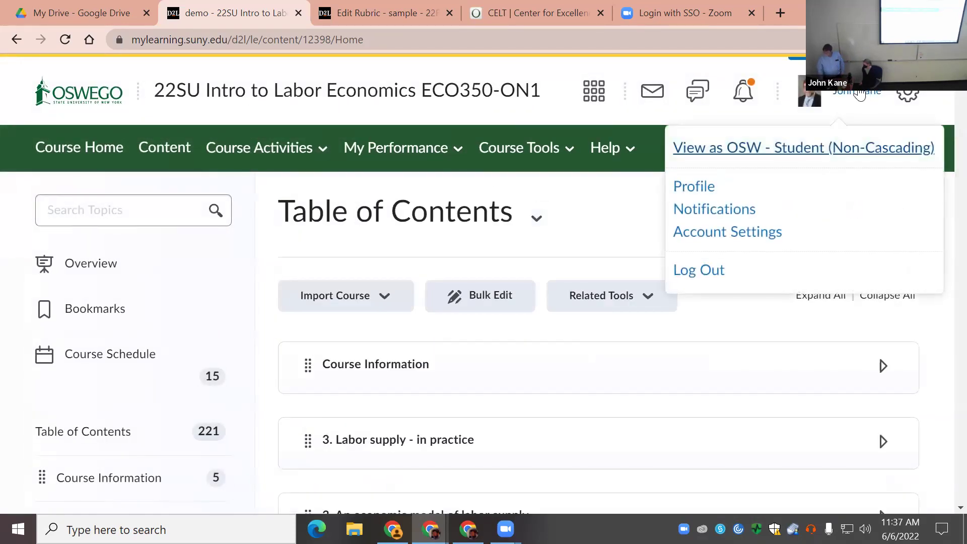
{"action": "left_click", "coordinate": [805, 158]}
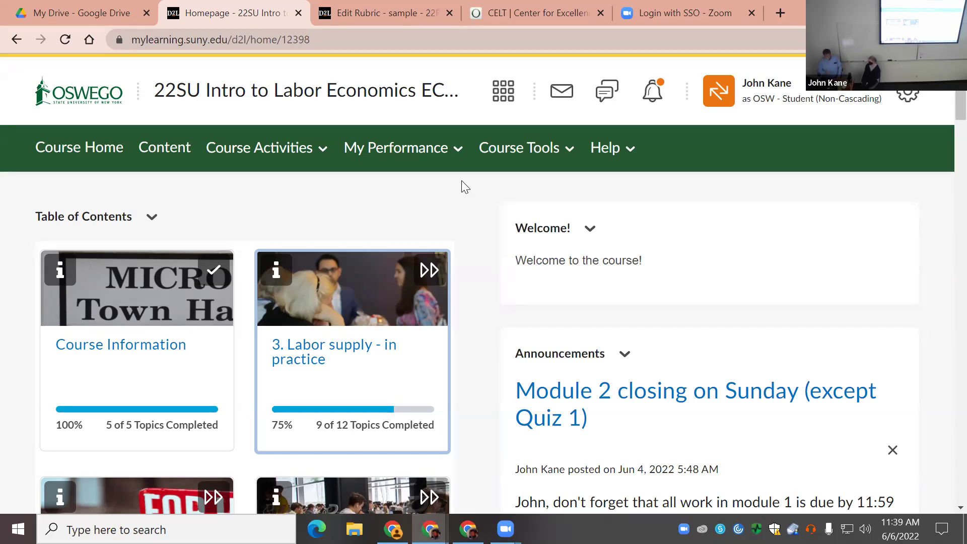
{"action": "scroll", "coordinate": [495, 349], "scroll_direction": "down", "scroll_amount": 1}
{"action": "scroll", "coordinate": [495, 350], "scroll_direction": "down", "scroll_amount": 7}
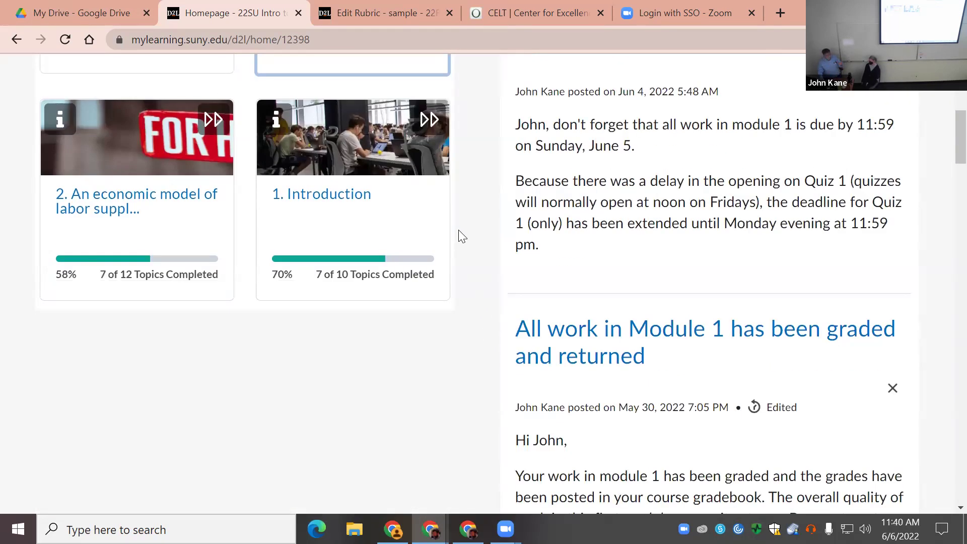
{"action": "scroll", "coordinate": [457, 194], "scroll_direction": "up", "scroll_amount": 4}
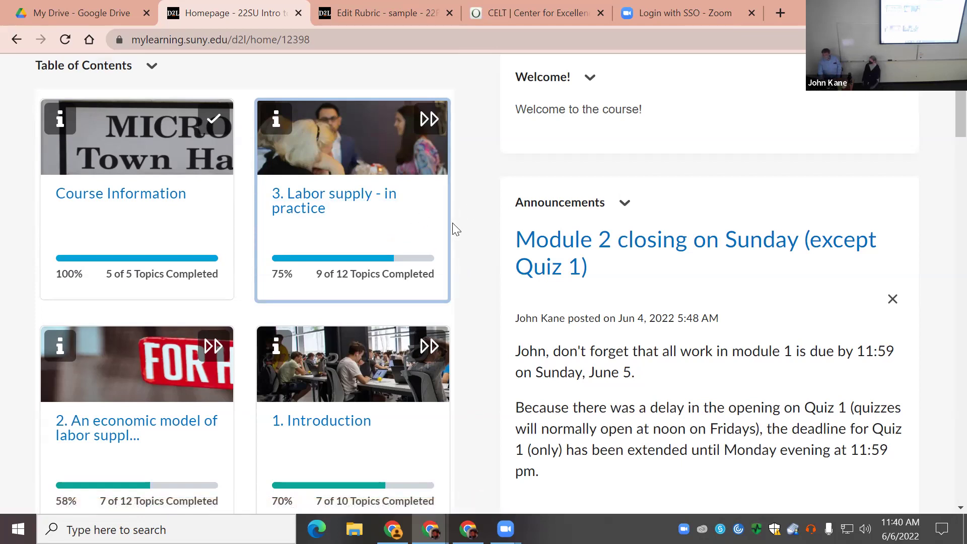
{"action": "scroll", "coordinate": [503, 265], "scroll_direction": "up", "scroll_amount": 3}
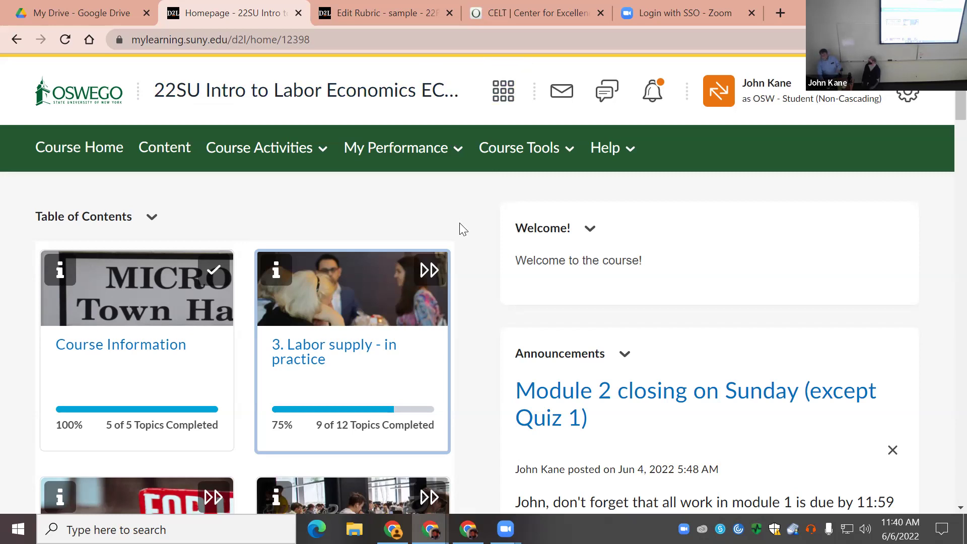
Exit the student view and return to the SUNY Oswego homepage
{"action": "left_click", "coordinate": [794, 104]}
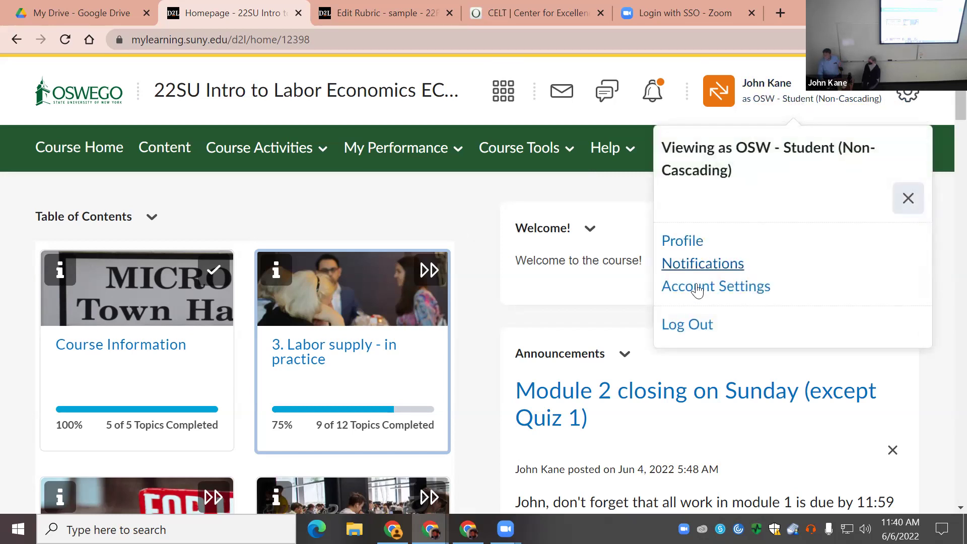
{"action": "left_click", "coordinate": [908, 198]}
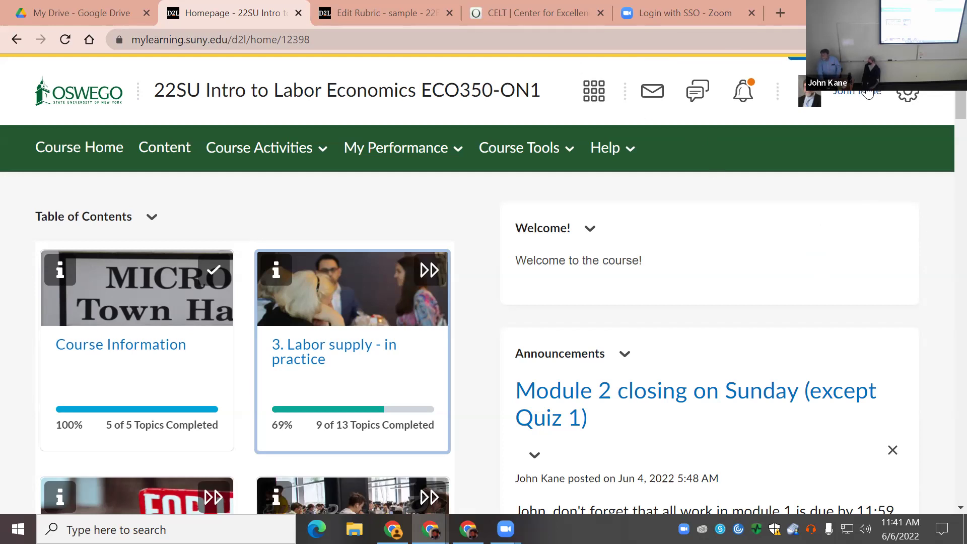
{"action": "left_click", "coordinate": [91, 96]}
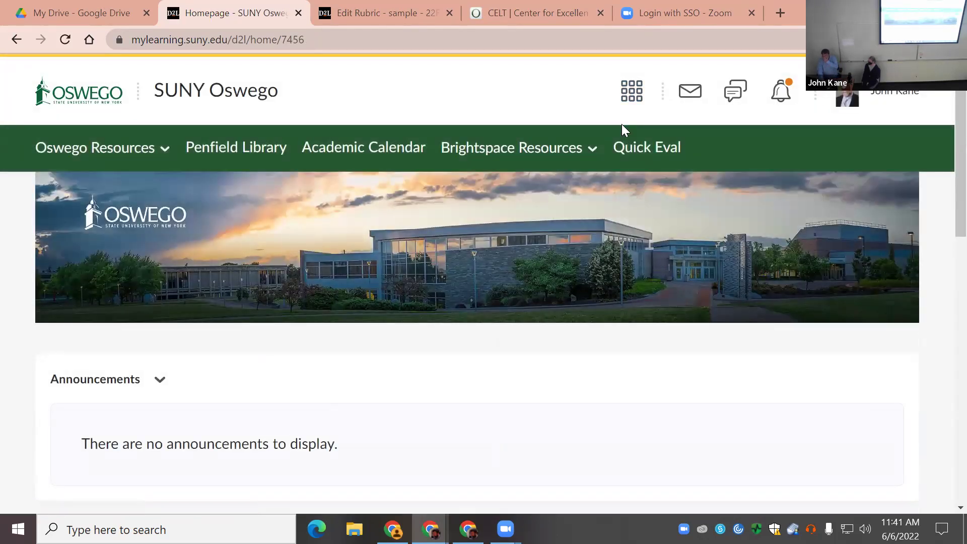
Show the Fall 2022 courses under My Courses and look over them
{"action": "scroll", "coordinate": [613, 365], "scroll_direction": "down", "scroll_amount": 3}
{"action": "scroll", "coordinate": [616, 371], "scroll_direction": "down", "scroll_amount": 4}
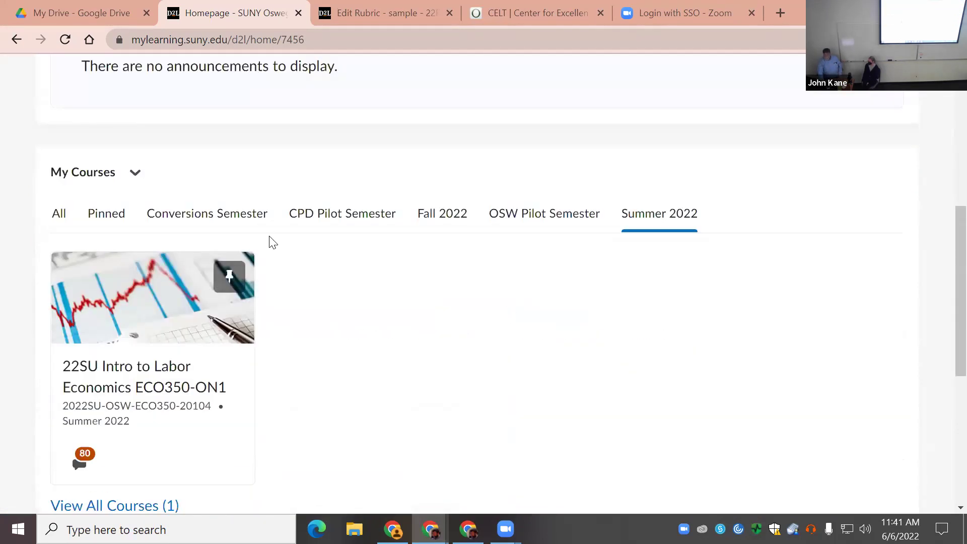
{"action": "left_click", "coordinate": [448, 217]}
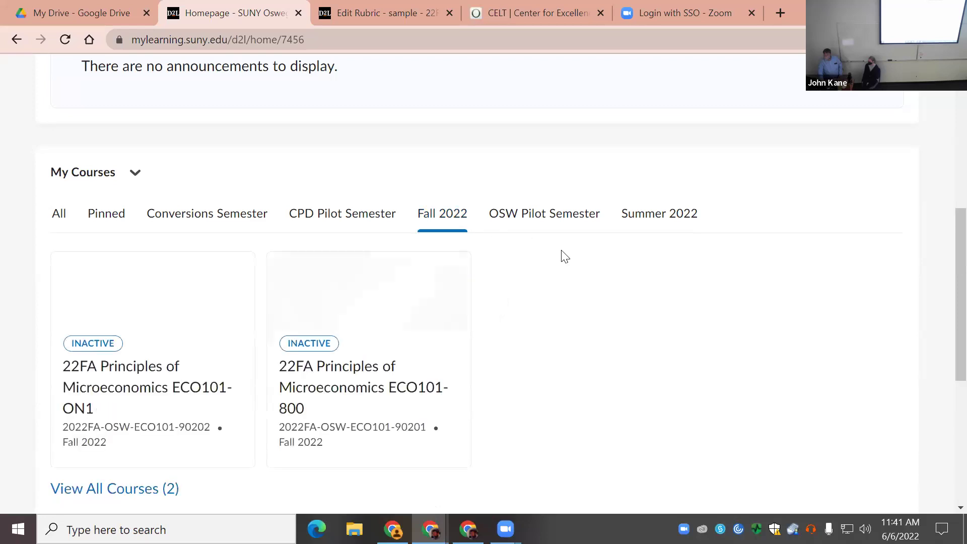
{"action": "scroll", "coordinate": [574, 262], "scroll_direction": "down", "scroll_amount": 4}
{"action": "scroll", "coordinate": [573, 261], "scroll_direction": "up", "scroll_amount": 1}
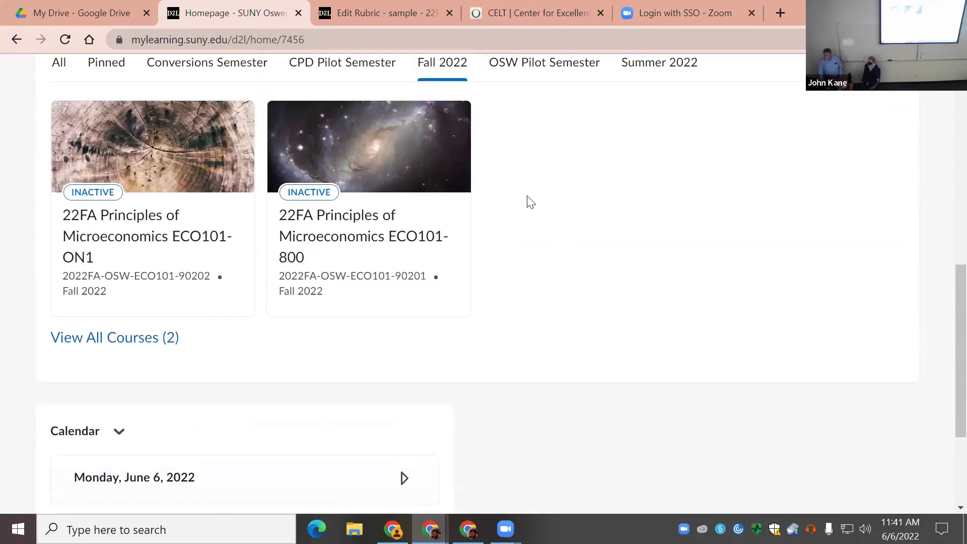
Open the 22FA Principles of Microeconomics ECO101-800 course and go to its group management from Course Administration
{"action": "left_click", "coordinate": [347, 228]}
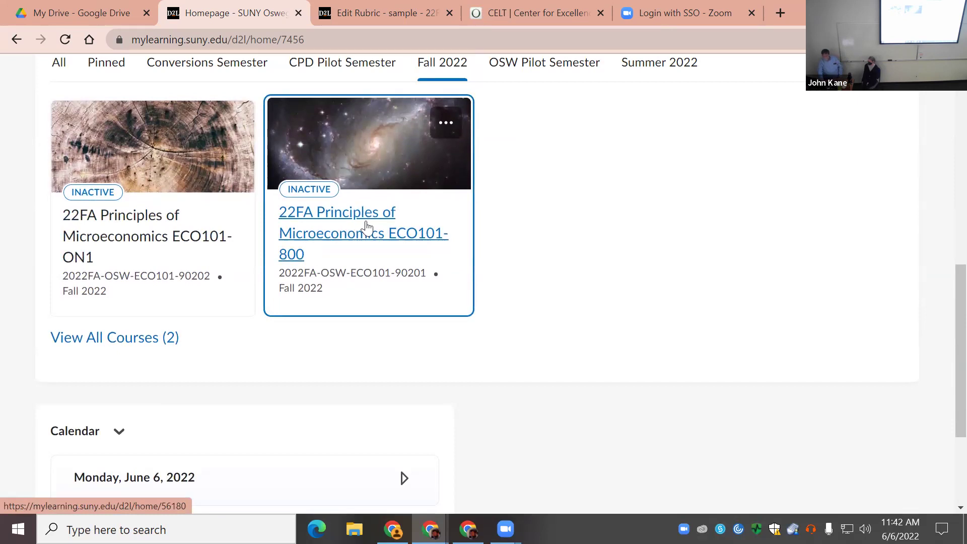
{"action": "left_click", "coordinate": [370, 237]}
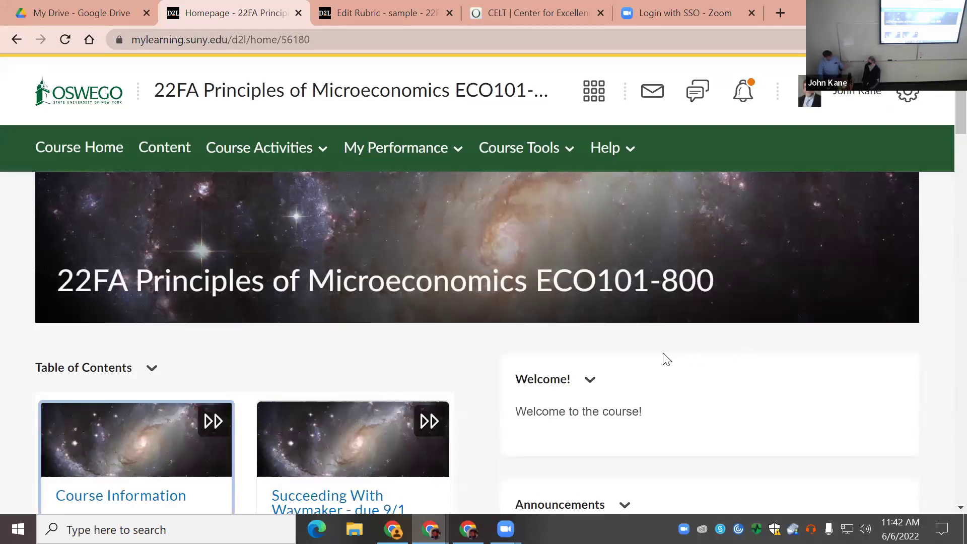
{"action": "left_click", "coordinate": [534, 159]}
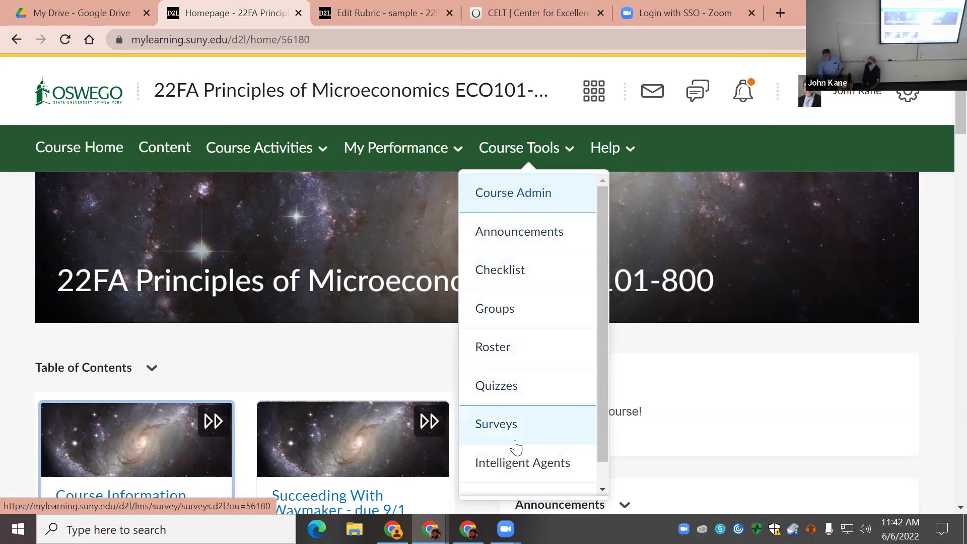
{"action": "left_click", "coordinate": [521, 194]}
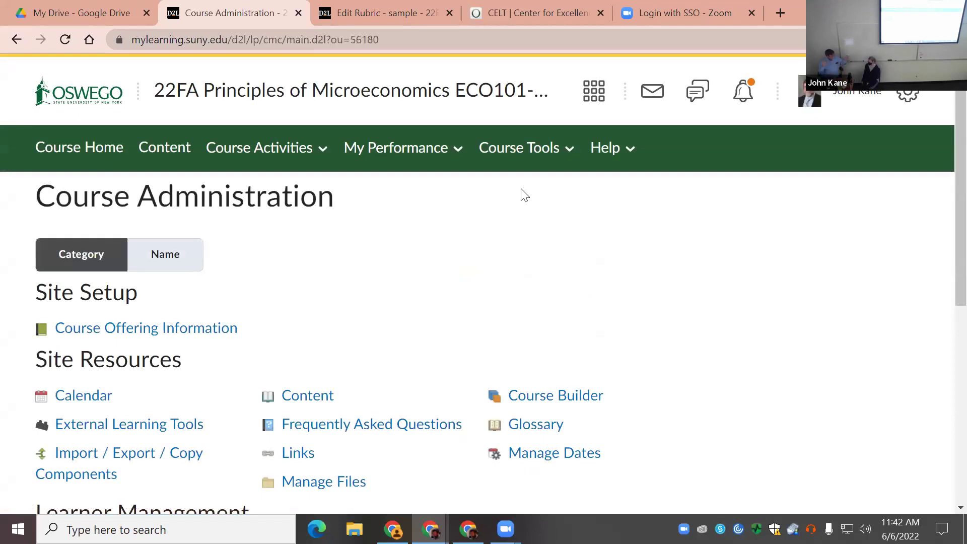
{"action": "scroll", "coordinate": [567, 305], "scroll_direction": "down", "scroll_amount": 3}
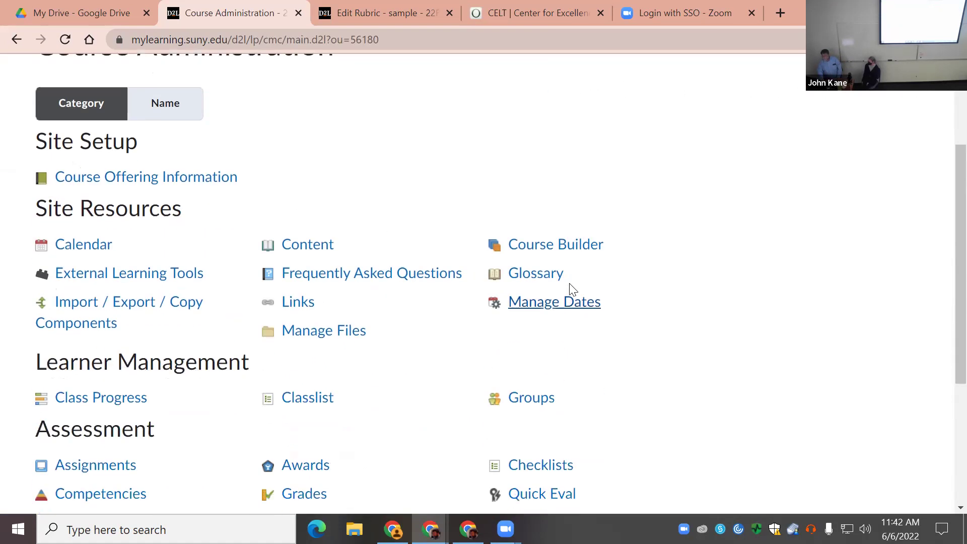
{"action": "scroll", "coordinate": [695, 235], "scroll_direction": "down", "scroll_amount": 3}
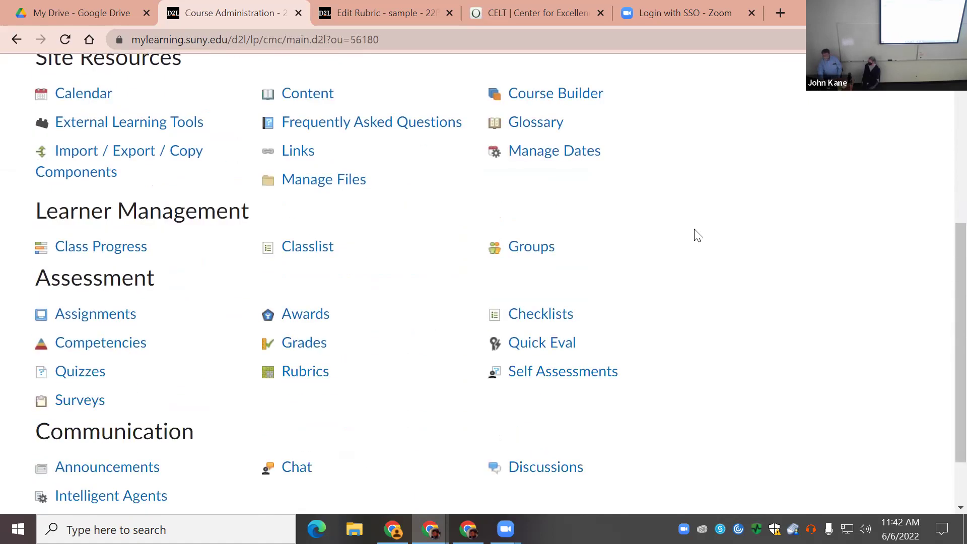
{"action": "left_click", "coordinate": [537, 255]}
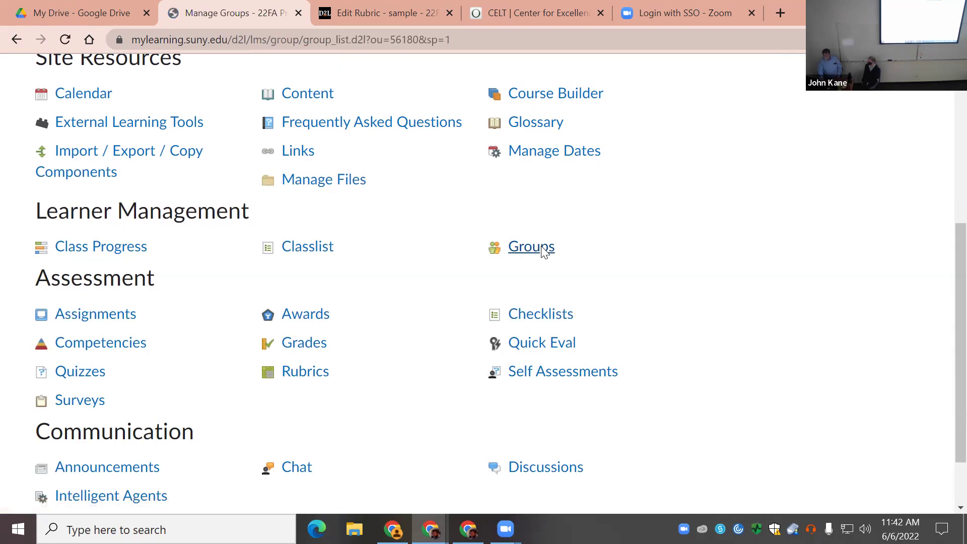
Start a new group category and name it Journal
{"action": "left_click", "coordinate": [95, 267]}
{"action": "left_click", "coordinate": [239, 332]}
{"action": "type", "text": "Journal"}
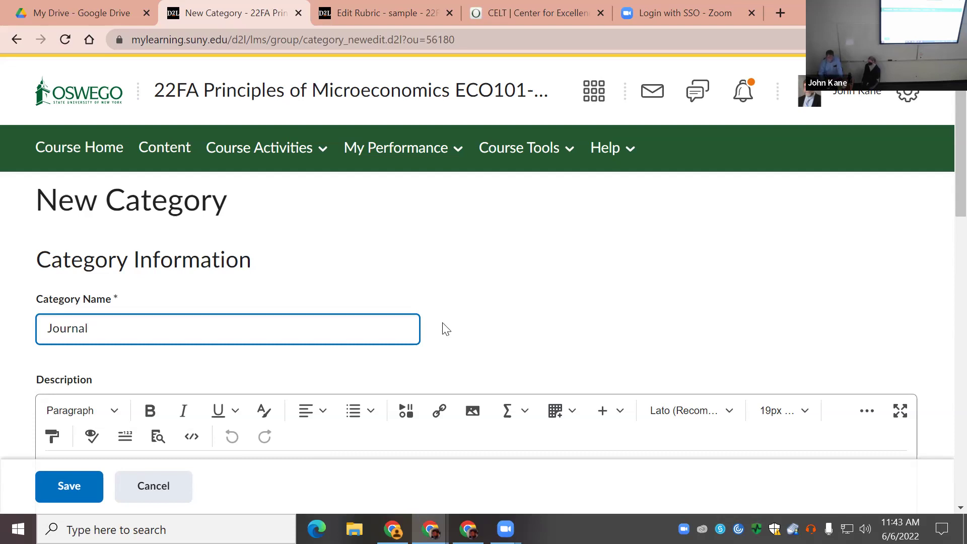
Set the category's enrollment type to single user, member-specific groups and restrict enrollments to the 22FA Principles of Microeconomics ECO101-800 section
{"action": "scroll", "coordinate": [605, 280], "scroll_direction": "down", "scroll_amount": 8}
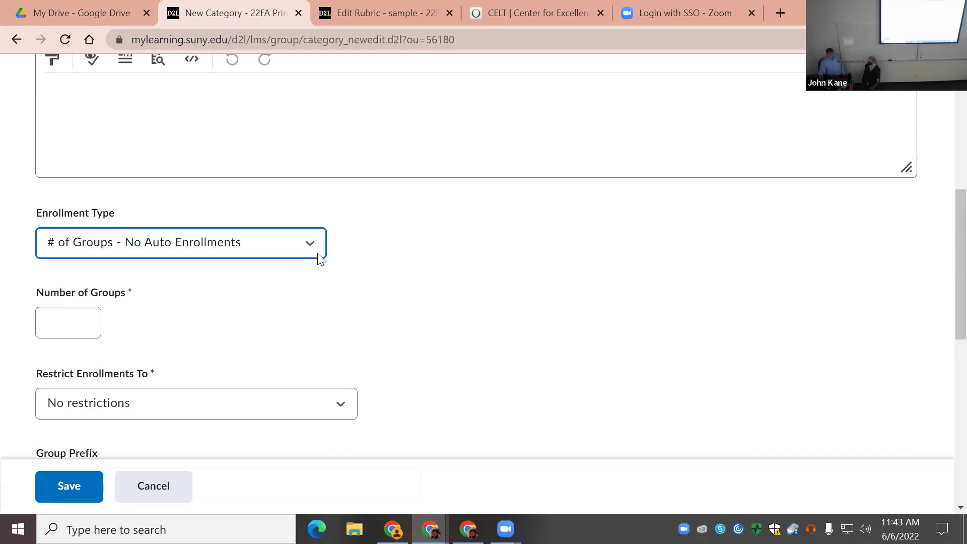
{"action": "left_click", "coordinate": [310, 252]}
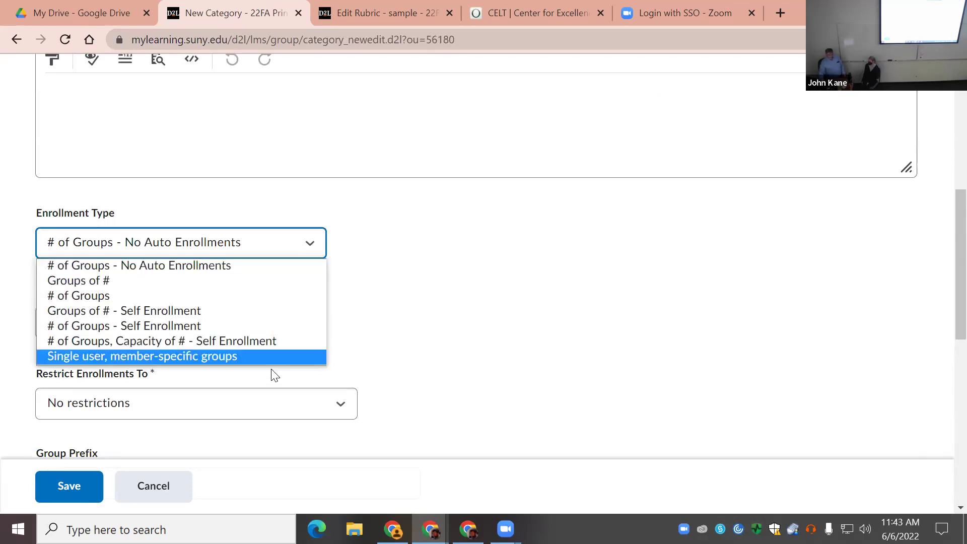
{"action": "left_click", "coordinate": [231, 357]}
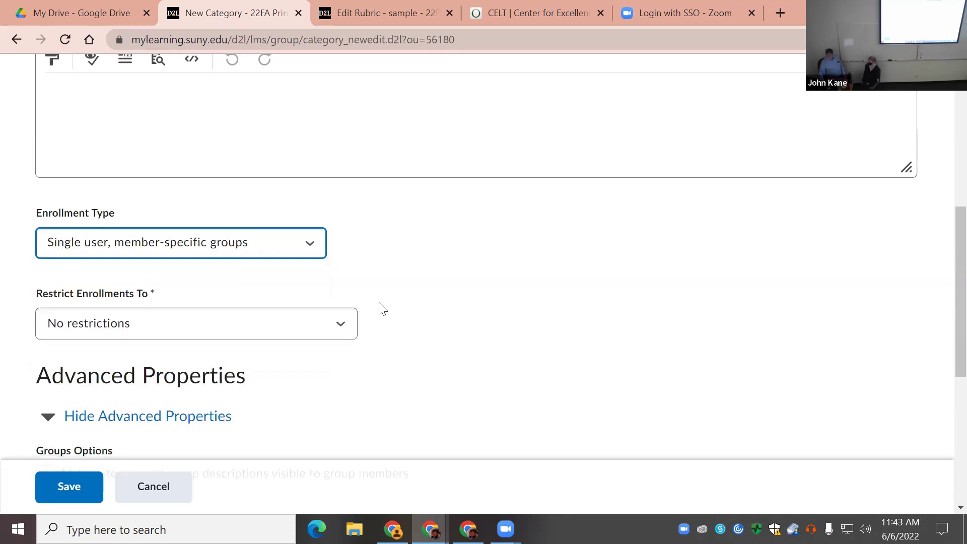
{"action": "left_click", "coordinate": [342, 328]}
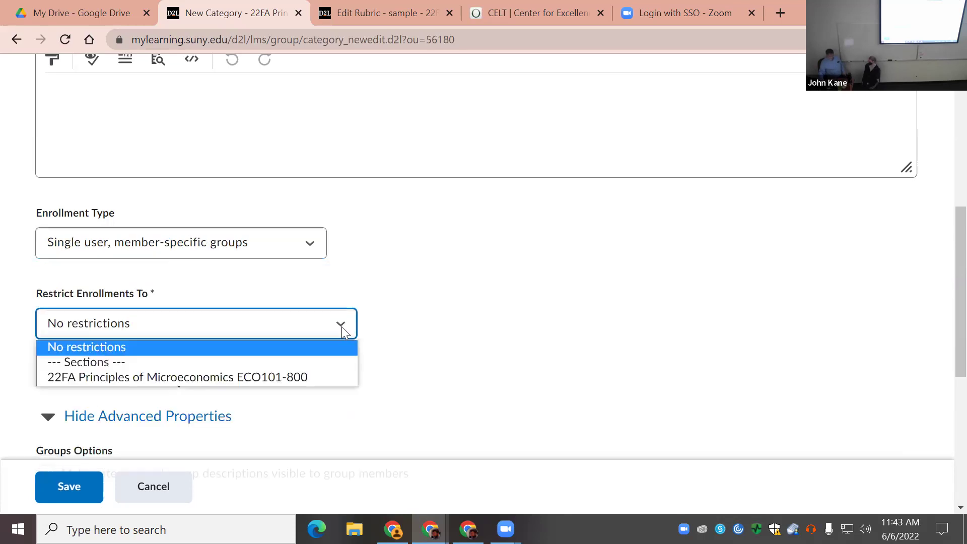
{"action": "left_click", "coordinate": [308, 376]}
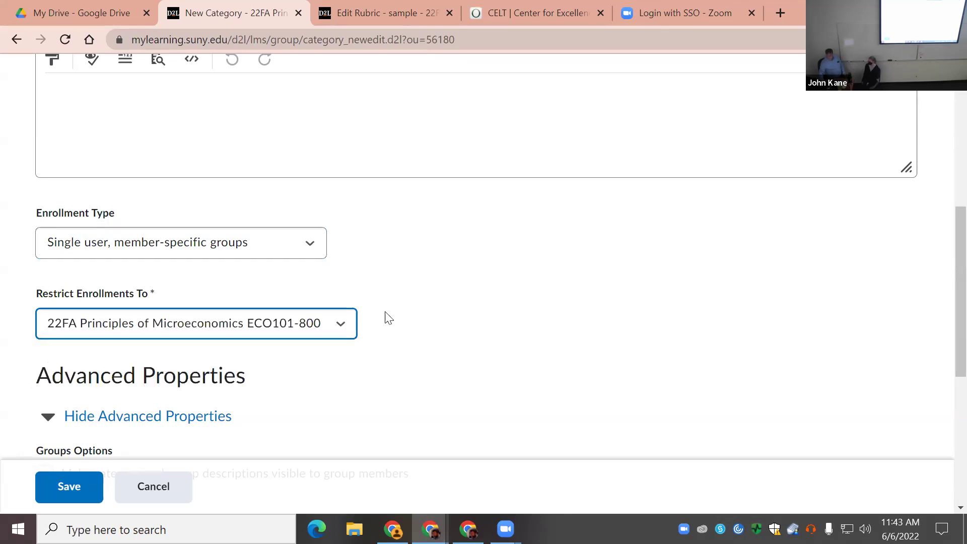
{"action": "scroll", "coordinate": [420, 322], "scroll_direction": "down", "scroll_amount": 3}
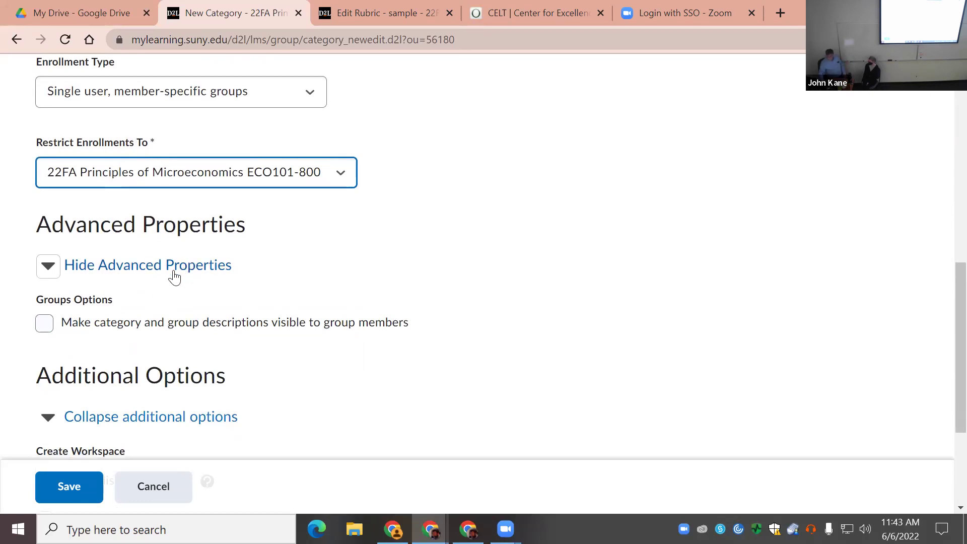
{"action": "left_click", "coordinate": [47, 266]}
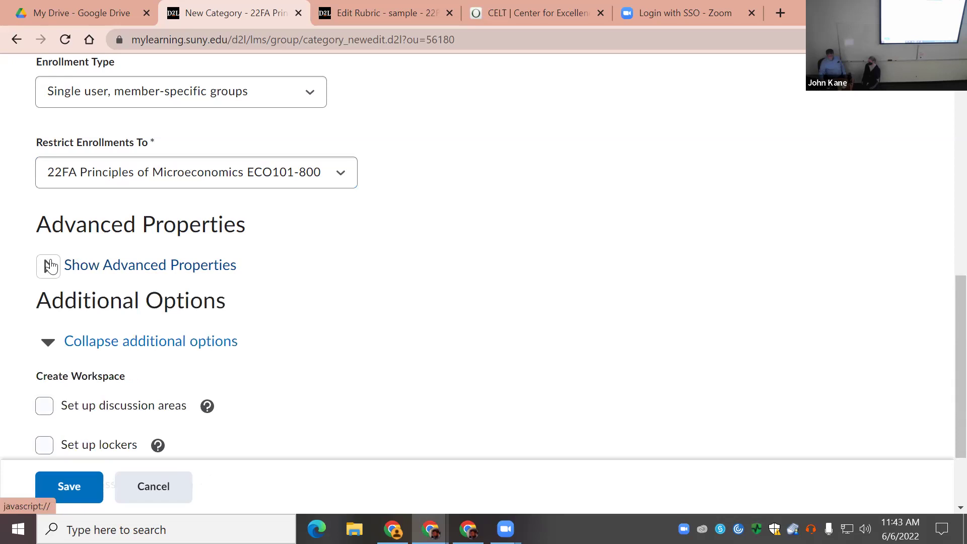
Enable discussion areas for the category's workspace and start a new forum for them
{"action": "scroll", "coordinate": [451, 311], "scroll_direction": "down", "scroll_amount": 3}
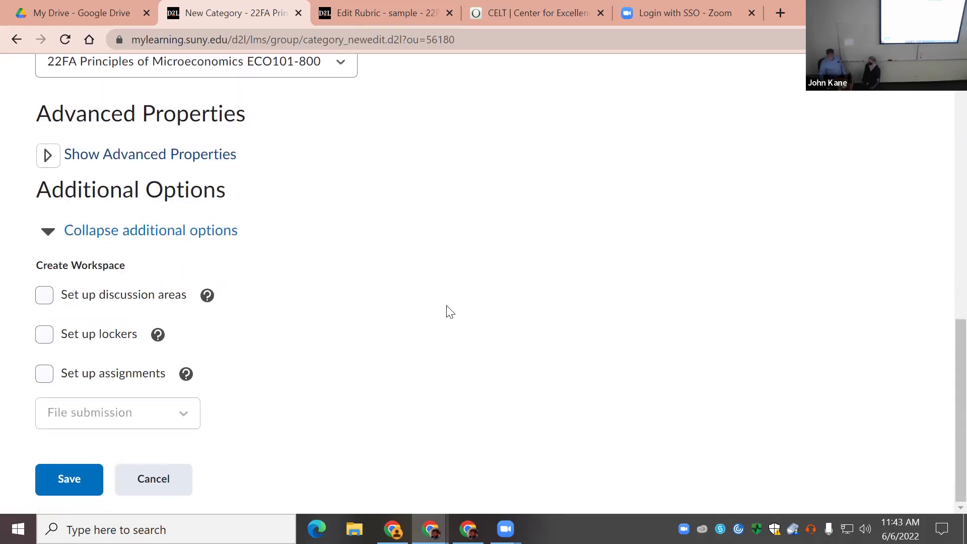
{"action": "left_click", "coordinate": [45, 295]}
{"action": "scroll", "coordinate": [503, 347], "scroll_direction": "down", "scroll_amount": 4}
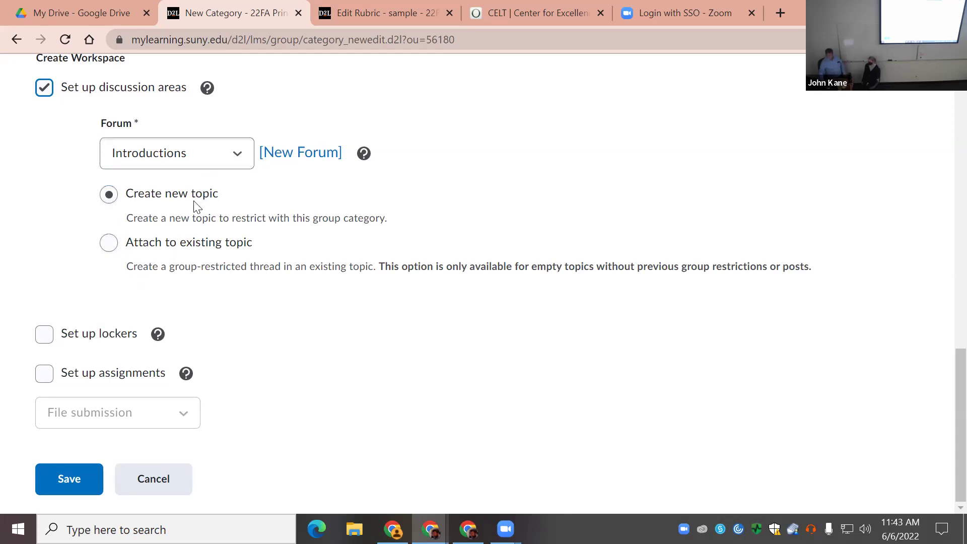
{"action": "left_click", "coordinate": [317, 161]}
{"action": "left_click", "coordinate": [384, 246]}
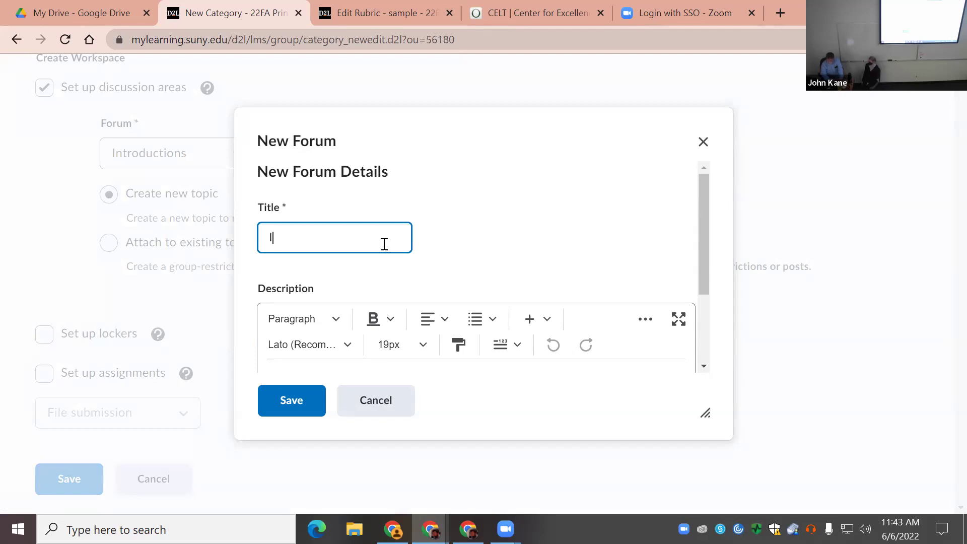
{"action": "type", "text": "rodu"}
{"action": "type", "text": "ction for your professor"}
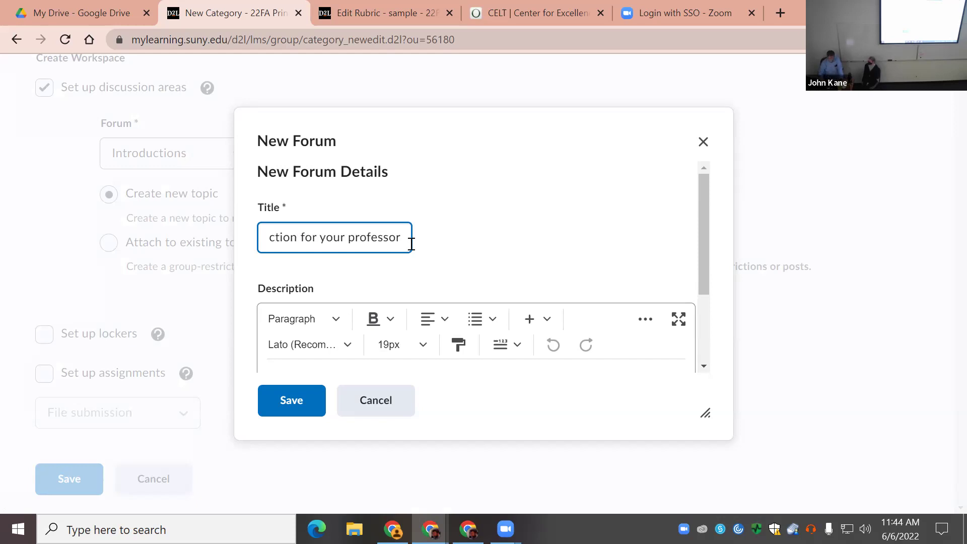
{"action": "key", "text": "BackSpace"}
{"action": "key", "text": "BackSpace"}
{"action": "key", "text": "BackSpace"}
{"action": "key", "text": "BackSpace"}
{"action": "key", "text": "BackSpace"}
{"action": "key", "text": "BackSpace"}
{"action": "key", "text": "BackSpace"}
{"action": "key", "text": "BackSpace"}
{"action": "key", "text": "BackSpace"}
{"action": "key", "text": "BackSpace"}
{"action": "key", "text": "BackSpace"}
{"action": "key", "text": "BackSpace"}
{"action": "key", "text": "BackSpace"}
{"action": "key", "text": "BackSpace"}
{"action": "key", "text": "BackSpace"}
{"action": "key", "text": "BackSpace"}
{"action": "key", "text": "BackSpace"}
{"action": "key", "text": "BackSpace"}
{"action": "key", "text": "BackSpace"}
{"action": "key", "text": "BackSpace"}
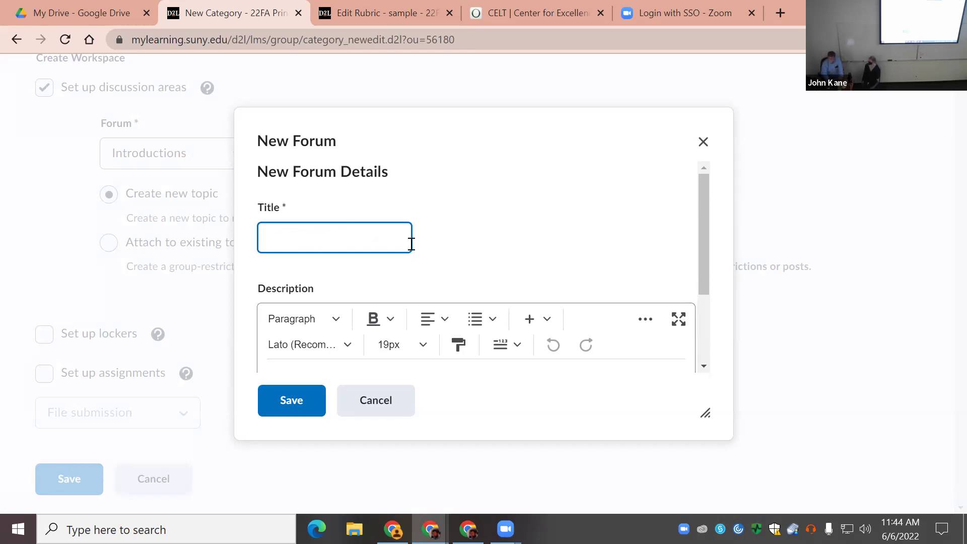
Create the forum with the title "Your journal" and the description "Reflect on your learning"
{"action": "type", "text": "Your journal"}
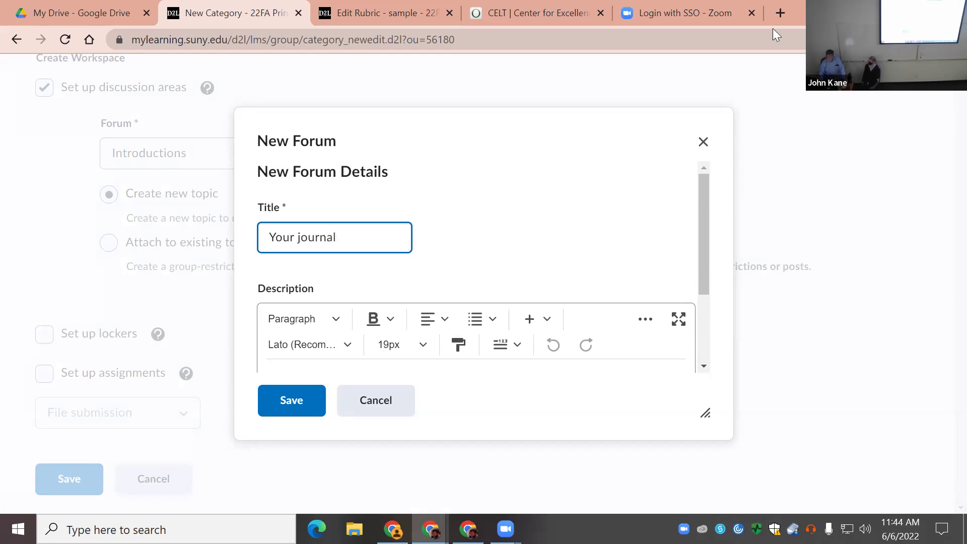
{"action": "scroll", "coordinate": [438, 261], "scroll_direction": "down", "scroll_amount": 1}
{"action": "scroll", "coordinate": [438, 262], "scroll_direction": "down", "scroll_amount": 1}
{"action": "left_click", "coordinate": [355, 279]}
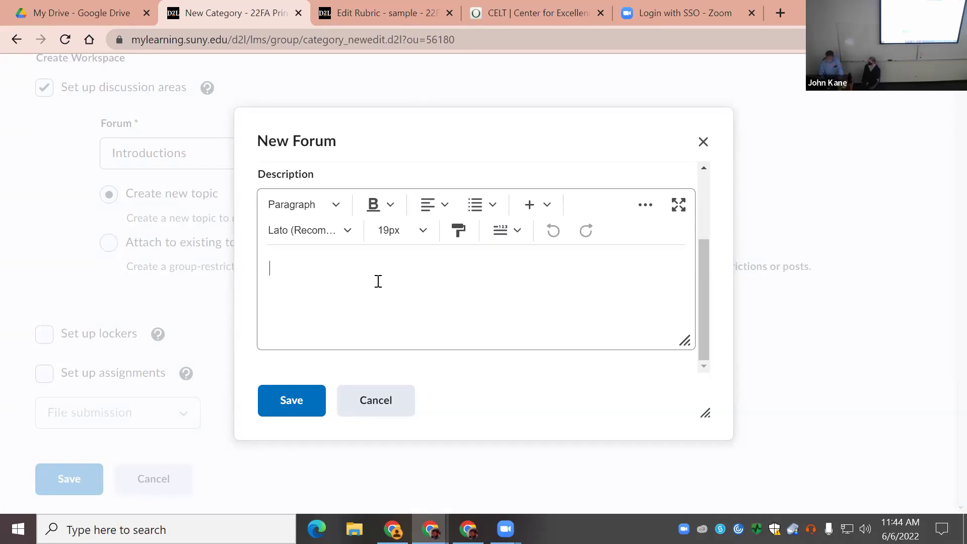
{"action": "type", "text": "Reflect on your learning"}
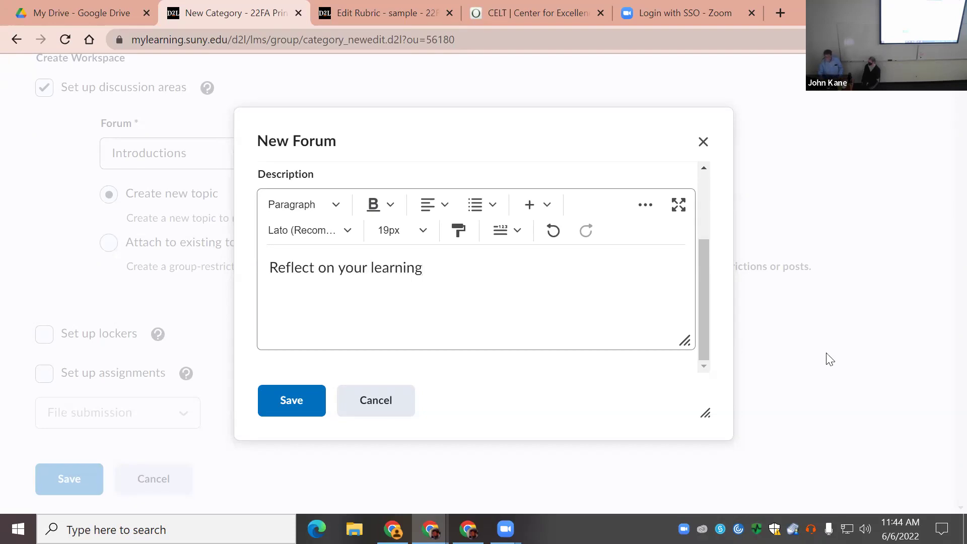
{"action": "left_click", "coordinate": [287, 401]}
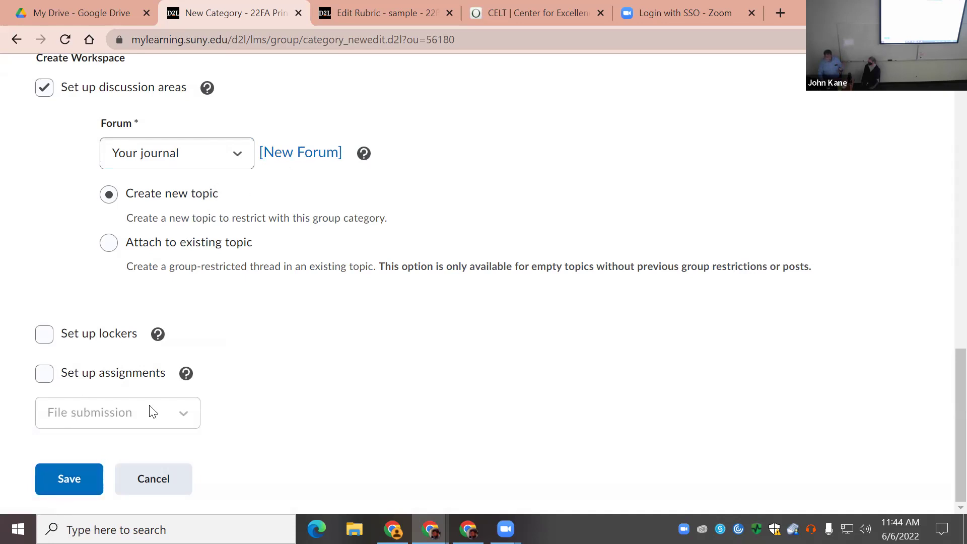
Try to save the Journal category, check its form entries and go back to the group management page
{"action": "left_click", "coordinate": [86, 491]}
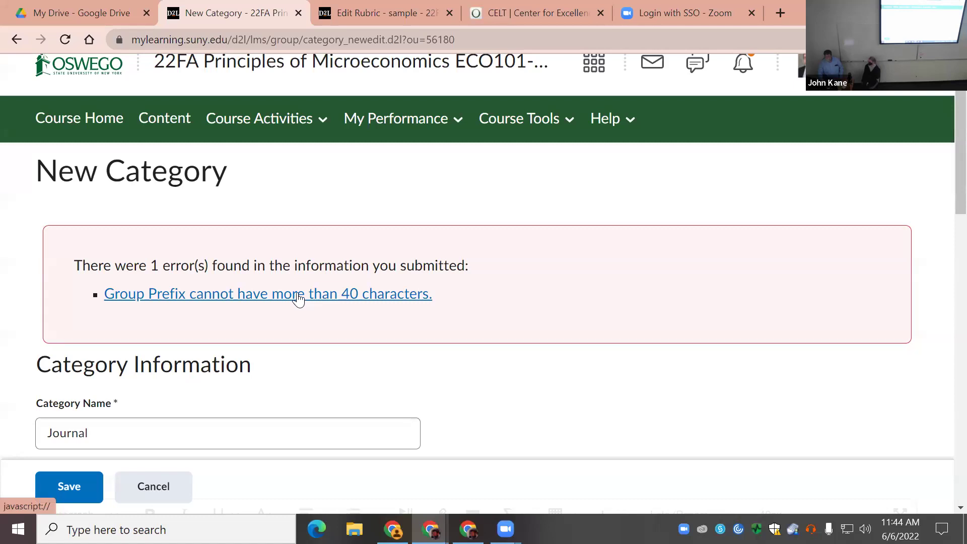
{"action": "left_click", "coordinate": [188, 425]}
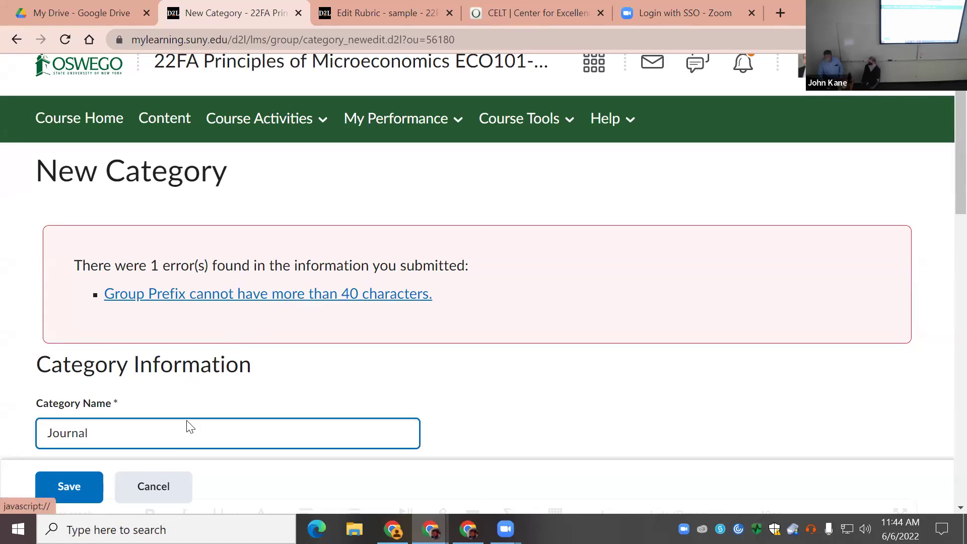
{"action": "scroll", "coordinate": [186, 427], "scroll_direction": "down", "scroll_amount": 5}
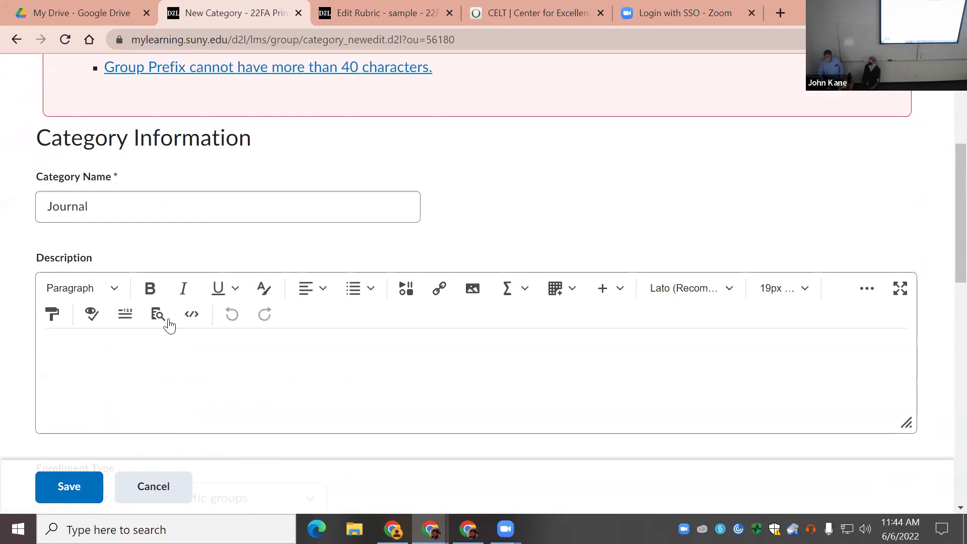
{"action": "scroll", "coordinate": [166, 322], "scroll_direction": "up", "scroll_amount": 5}
{"action": "left_click", "coordinate": [16, 43]}
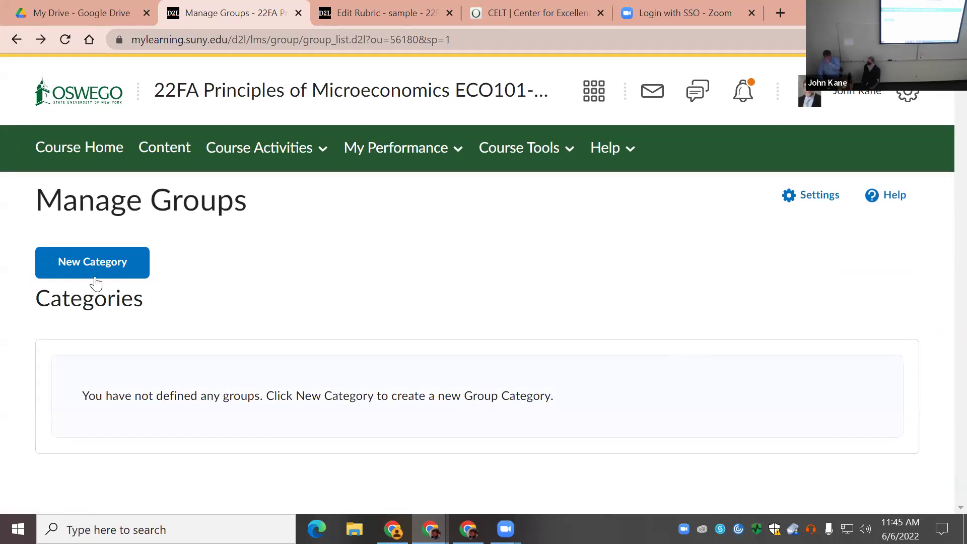
Begin the group category again on a blank form, with Journal as its name
{"action": "left_click", "coordinate": [116, 261]}
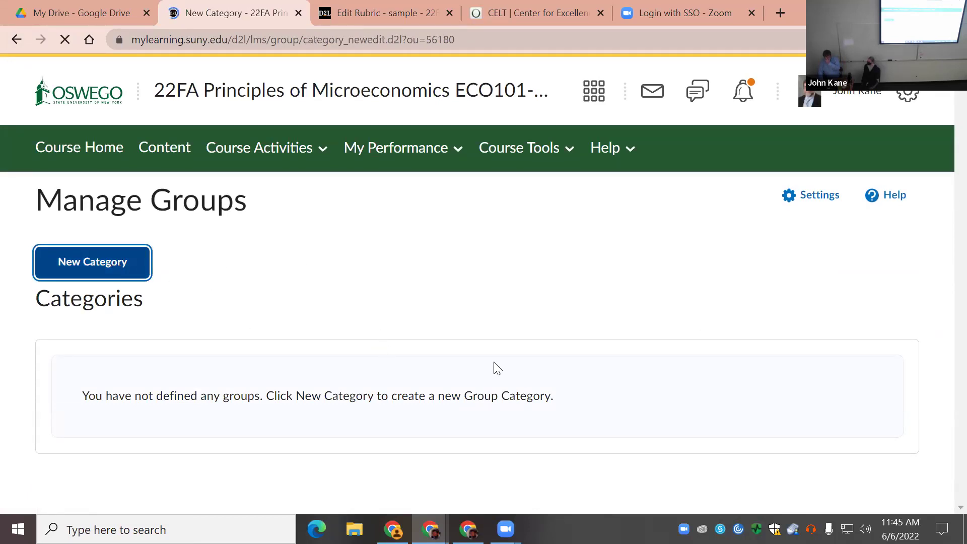
{"action": "scroll", "coordinate": [497, 370], "scroll_direction": "down", "scroll_amount": 5}
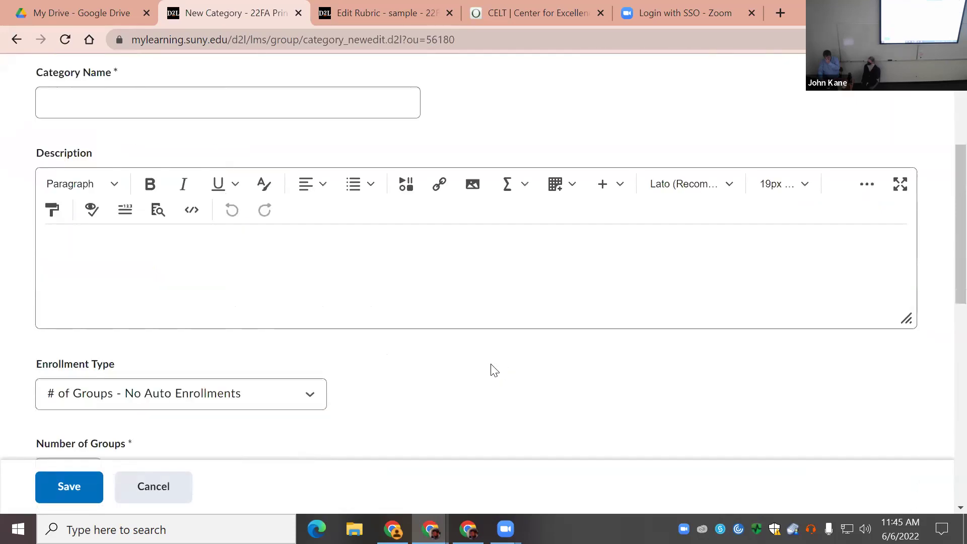
{"action": "scroll", "coordinate": [142, 353], "scroll_direction": "up", "scroll_amount": 3}
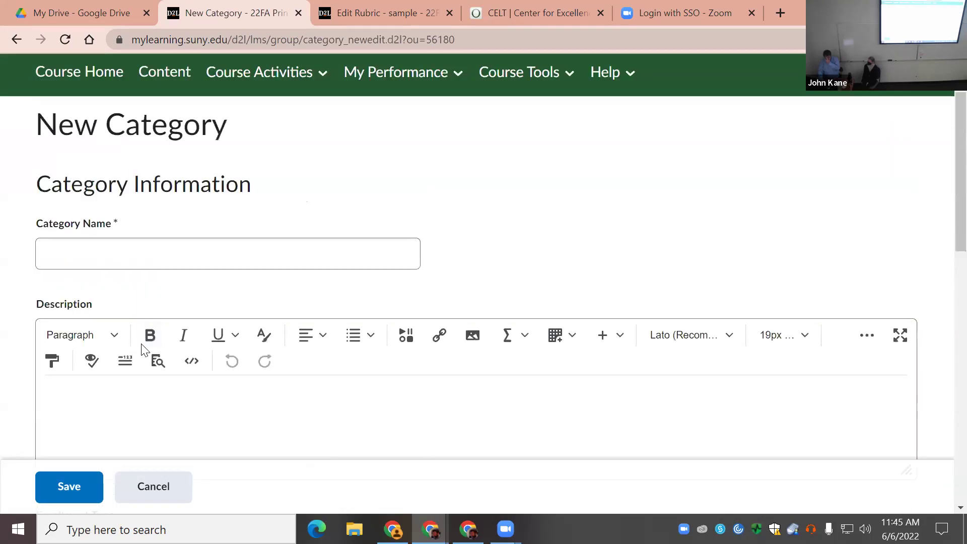
{"action": "scroll", "coordinate": [125, 342], "scroll_direction": "up", "scroll_amount": 2}
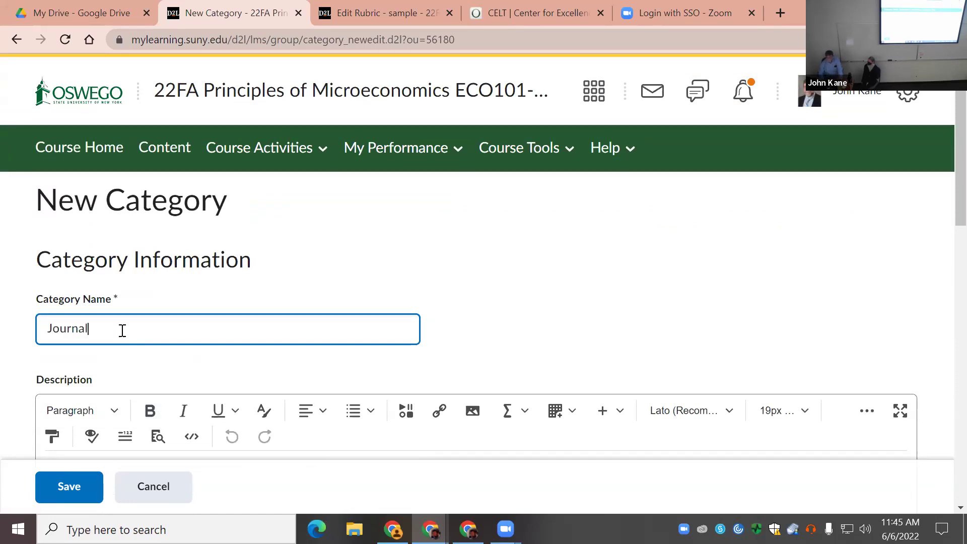
Restrict the Journal category's enrollments to the 22FA Principles of Microeconomics ECO101-800 section
{"action": "scroll", "coordinate": [443, 312], "scroll_direction": "down", "scroll_amount": 6}
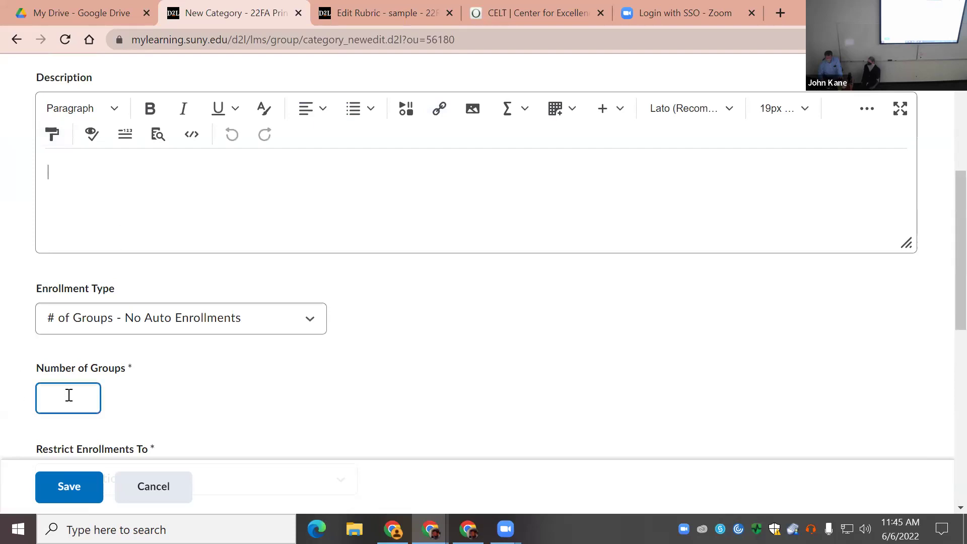
{"action": "scroll", "coordinate": [150, 417], "scroll_direction": "down", "scroll_amount": 2}
{"action": "scroll", "coordinate": [151, 417], "scroll_direction": "down", "scroll_amount": 2}
{"action": "left_click", "coordinate": [60, 248]}
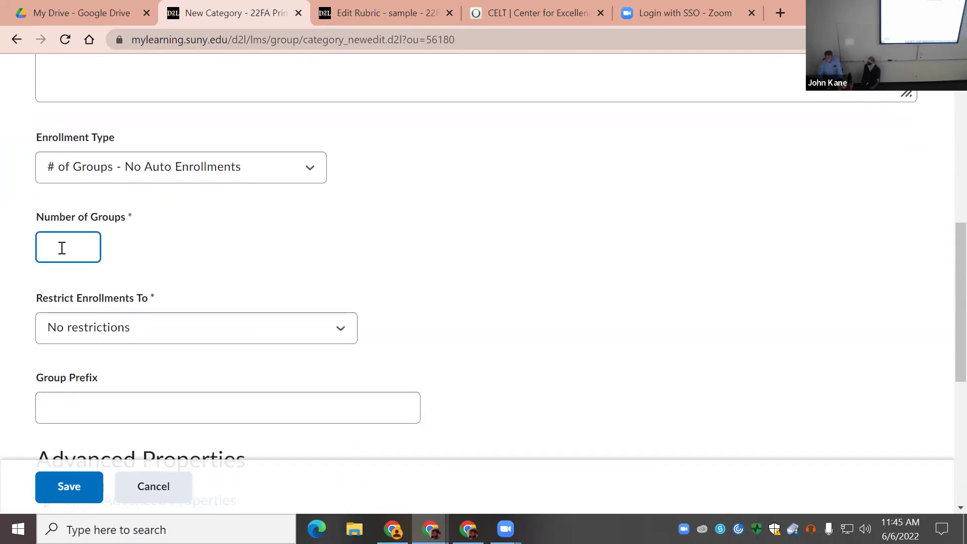
{"action": "left_click", "coordinate": [117, 330]}
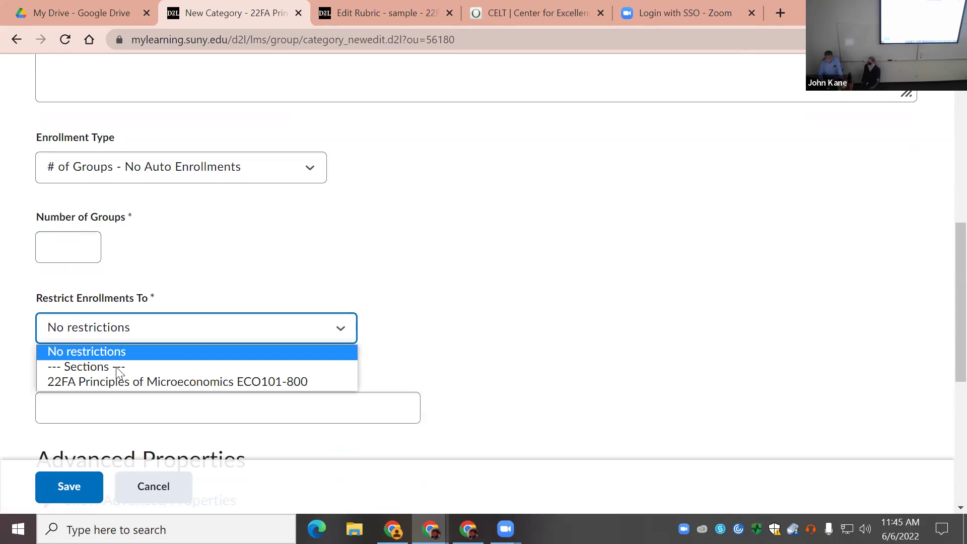
{"action": "left_click", "coordinate": [129, 383]}
{"action": "scroll", "coordinate": [424, 176], "scroll_direction": "up", "scroll_amount": 12}
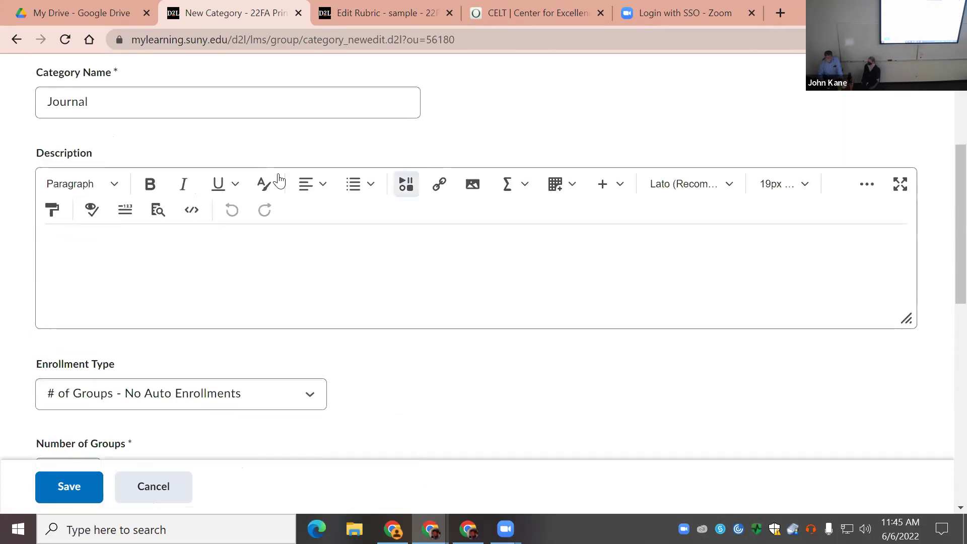
{"action": "scroll", "coordinate": [212, 246], "scroll_direction": "down", "scroll_amount": 12}
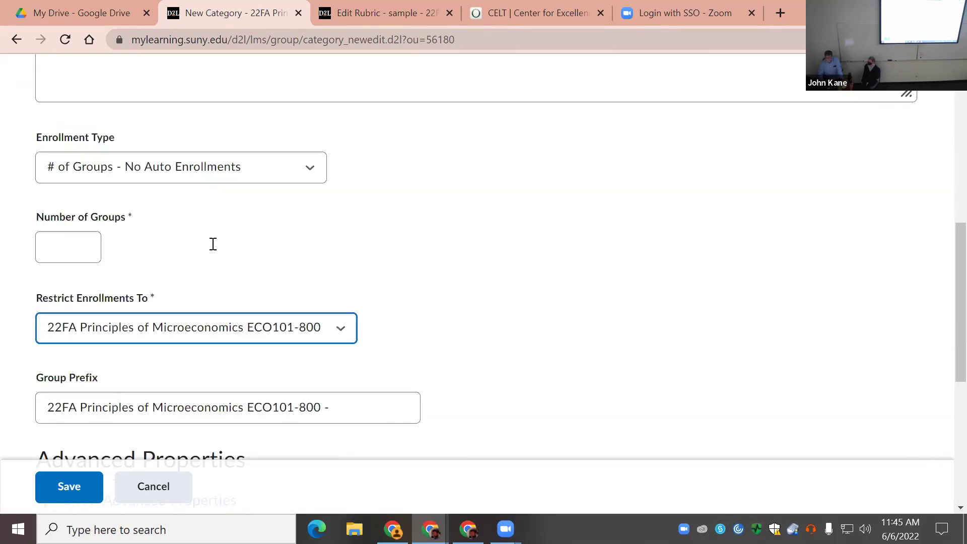
{"action": "left_click", "coordinate": [73, 252]}
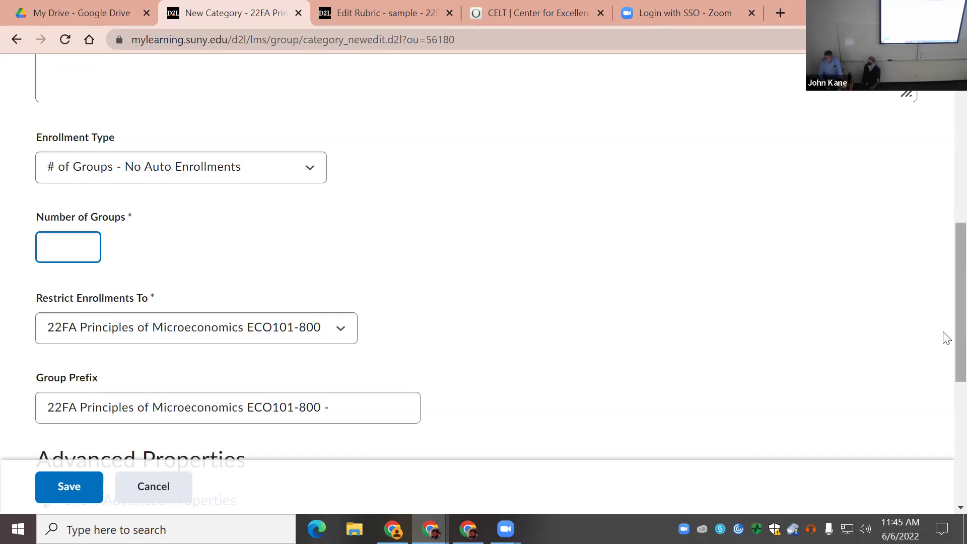
Review the category's entries and set its enrollment type to single user, member-specific groups
{"action": "scroll", "coordinate": [947, 329], "scroll_direction": "up", "scroll_amount": 10}
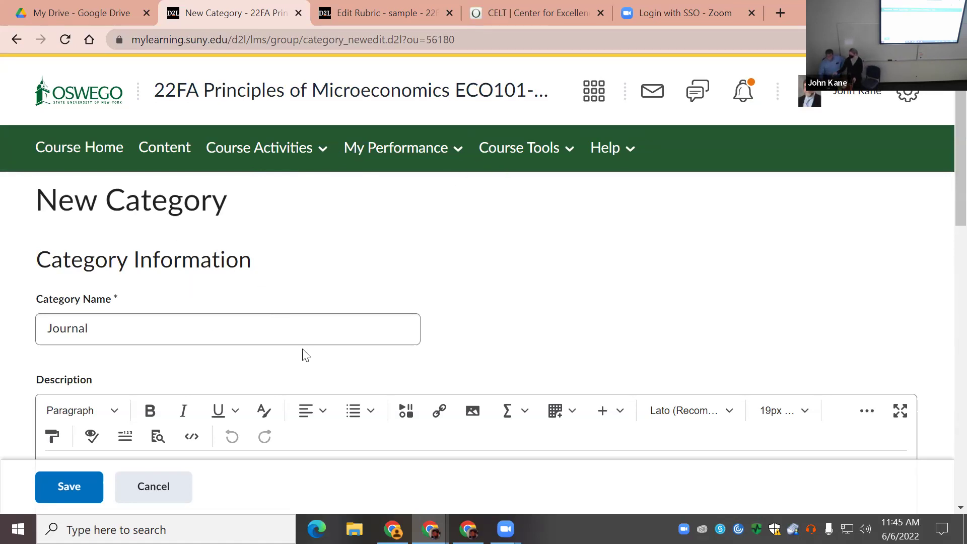
{"action": "scroll", "coordinate": [307, 347], "scroll_direction": "down", "scroll_amount": 5}
{"action": "scroll", "coordinate": [313, 339], "scroll_direction": "down", "scroll_amount": 5}
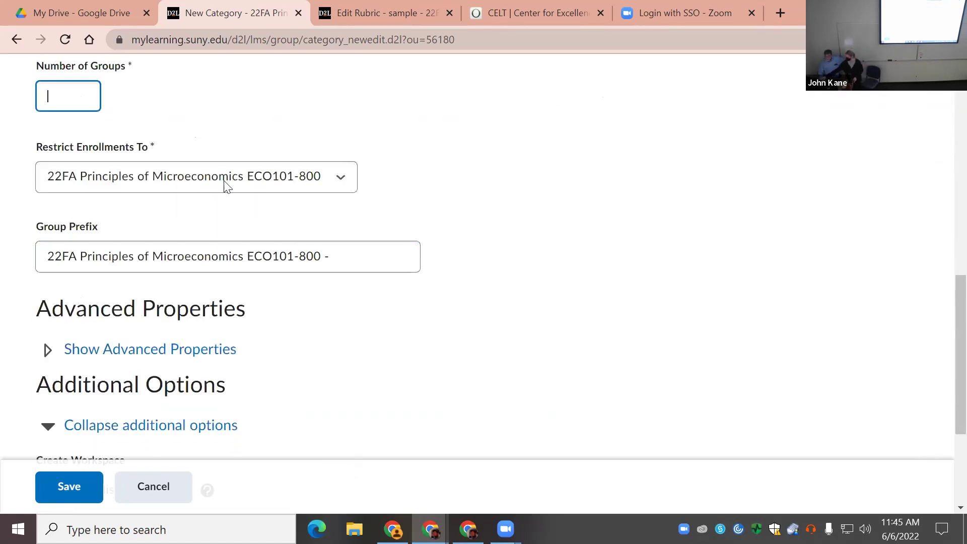
{"action": "left_click", "coordinate": [334, 185]}
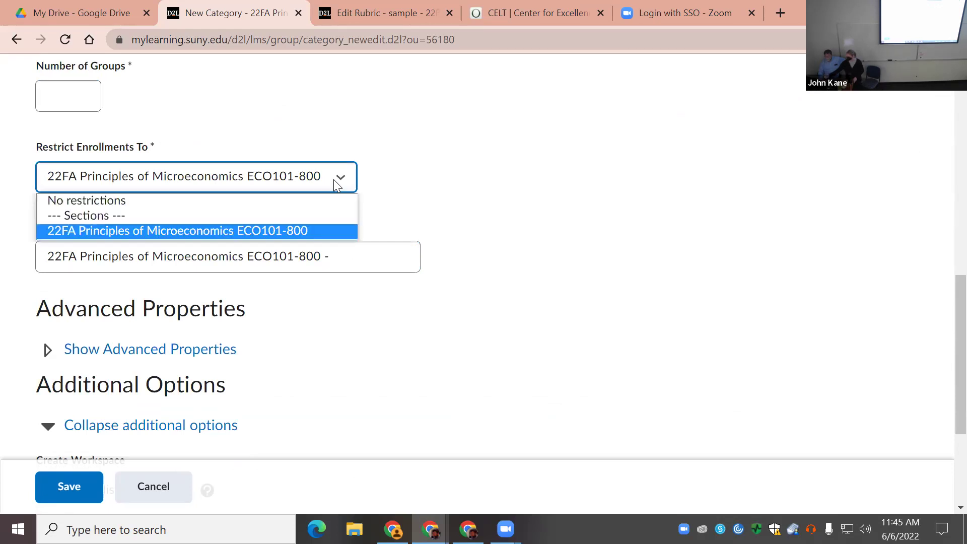
{"action": "scroll", "coordinate": [349, 162], "scroll_direction": "up", "scroll_amount": 4}
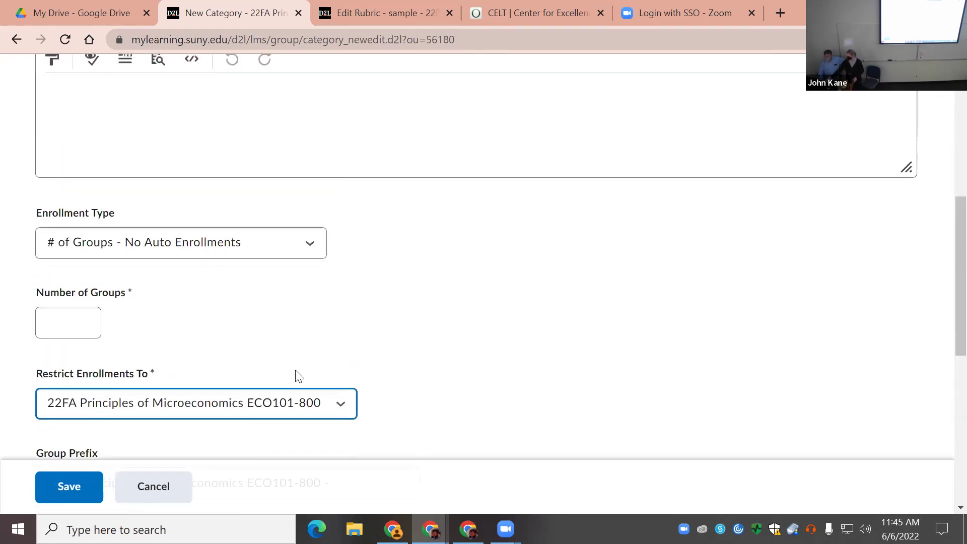
{"action": "left_click", "coordinate": [308, 240]}
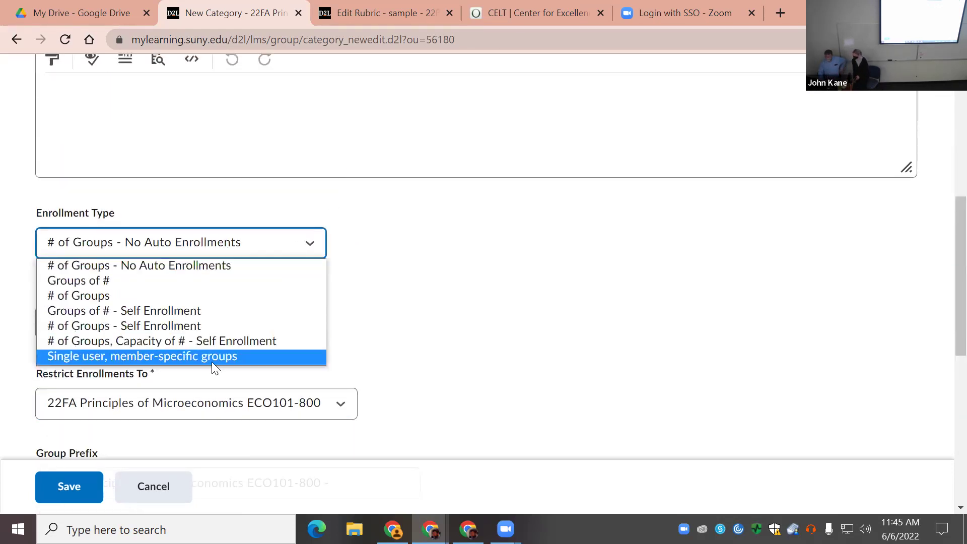
{"action": "left_click", "coordinate": [212, 359]}
Enable discussion areas for the Journal category's workspace and review the forum options
{"action": "scroll", "coordinate": [492, 317], "scroll_direction": "down", "scroll_amount": 5}
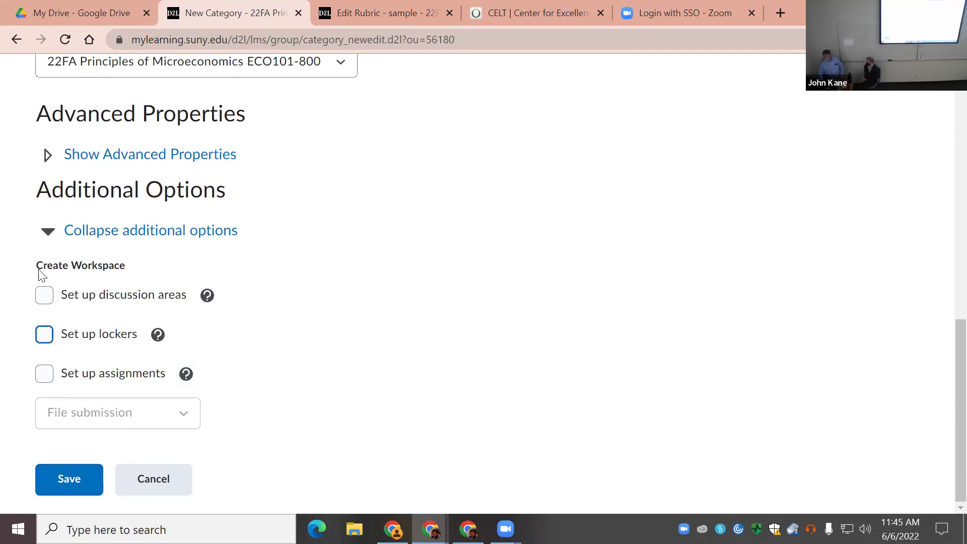
{"action": "left_click", "coordinate": [44, 295]}
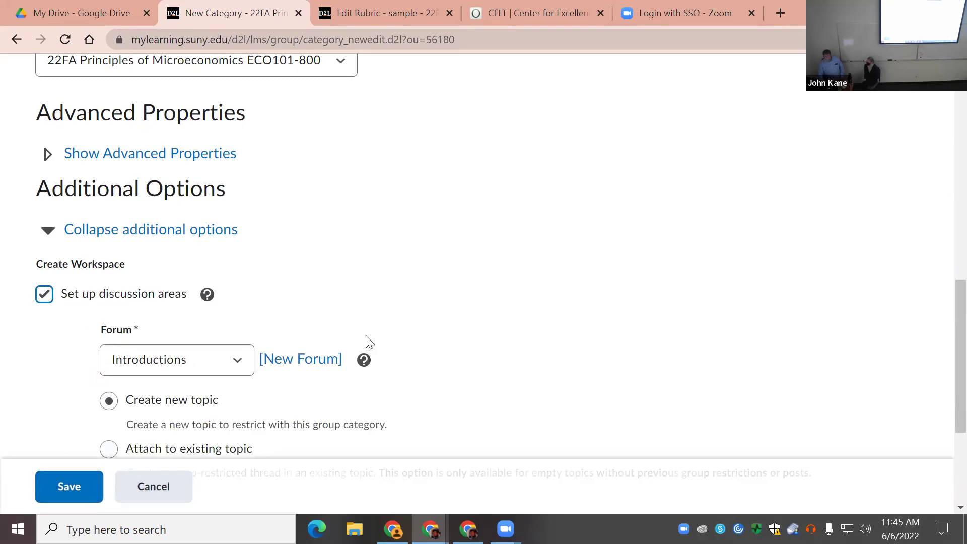
{"action": "scroll", "coordinate": [222, 384], "scroll_direction": "down", "scroll_amount": 4}
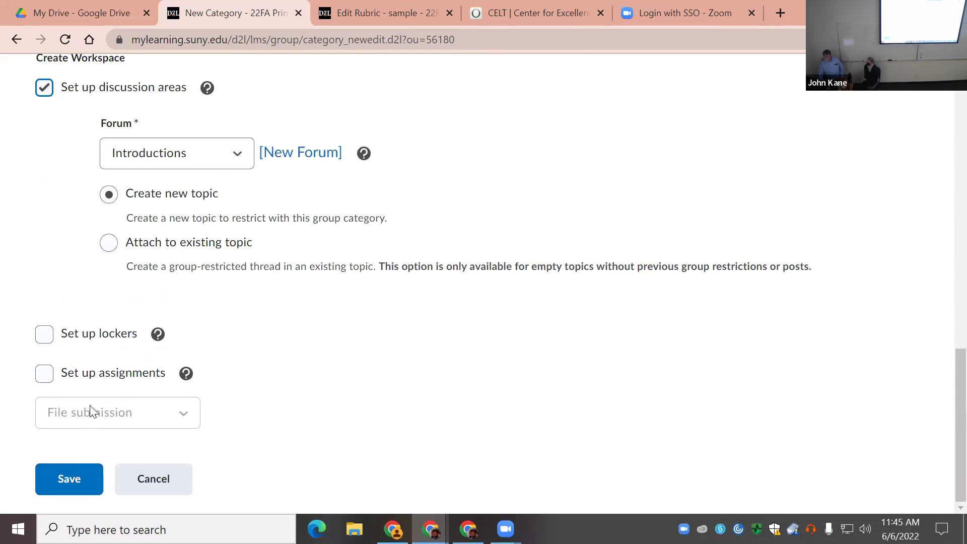
{"action": "scroll", "coordinate": [170, 396], "scroll_direction": "up", "scroll_amount": 5}
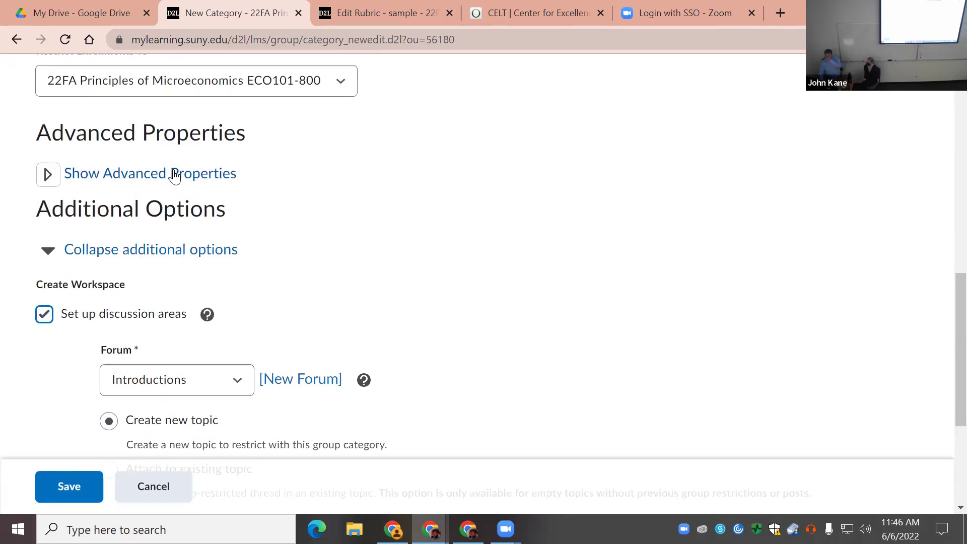
Make the category and group descriptions visible to group members and try to save the Journal category
{"action": "left_click", "coordinate": [47, 173]}
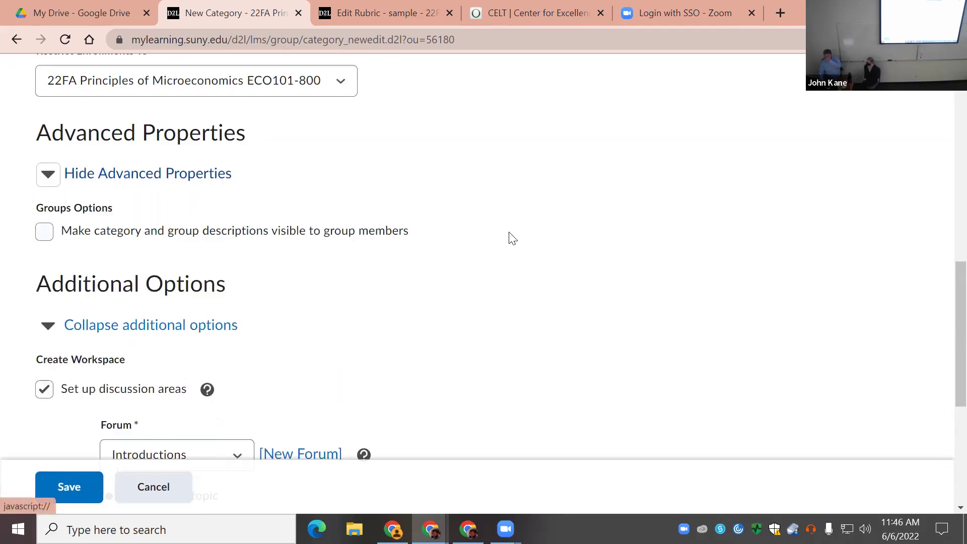
{"action": "scroll", "coordinate": [634, 248], "scroll_direction": "down", "scroll_amount": 3}
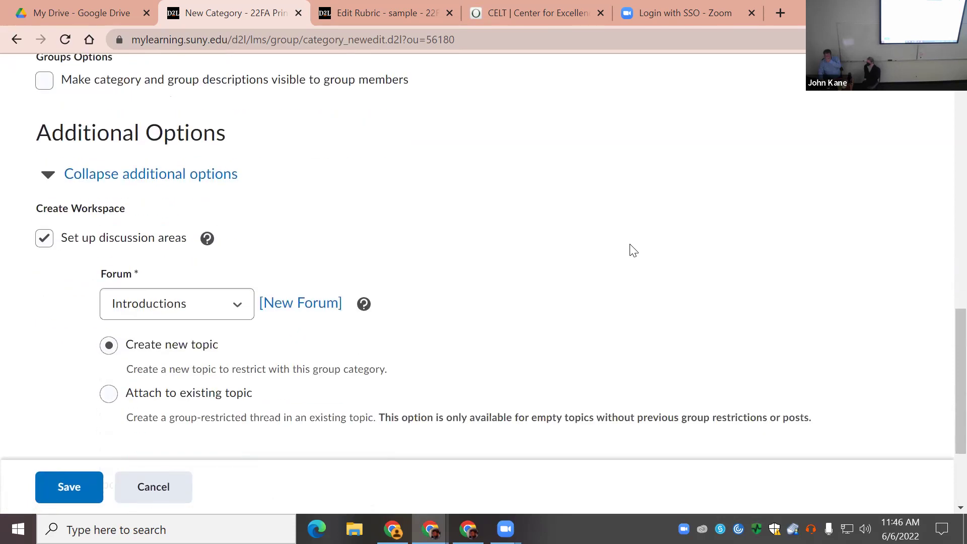
{"action": "left_click", "coordinate": [45, 81]}
{"action": "scroll", "coordinate": [412, 234], "scroll_direction": "down", "scroll_amount": 3}
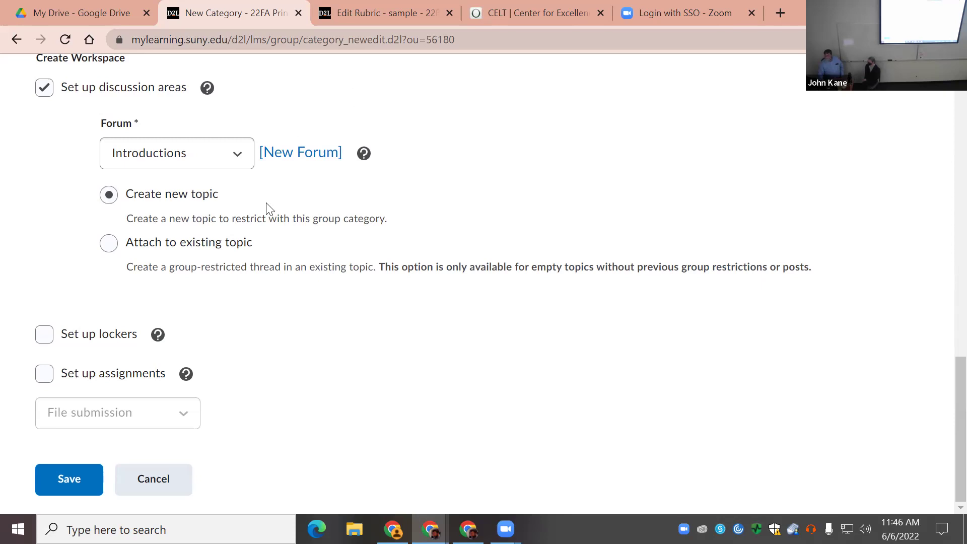
{"action": "left_click", "coordinate": [74, 479]}
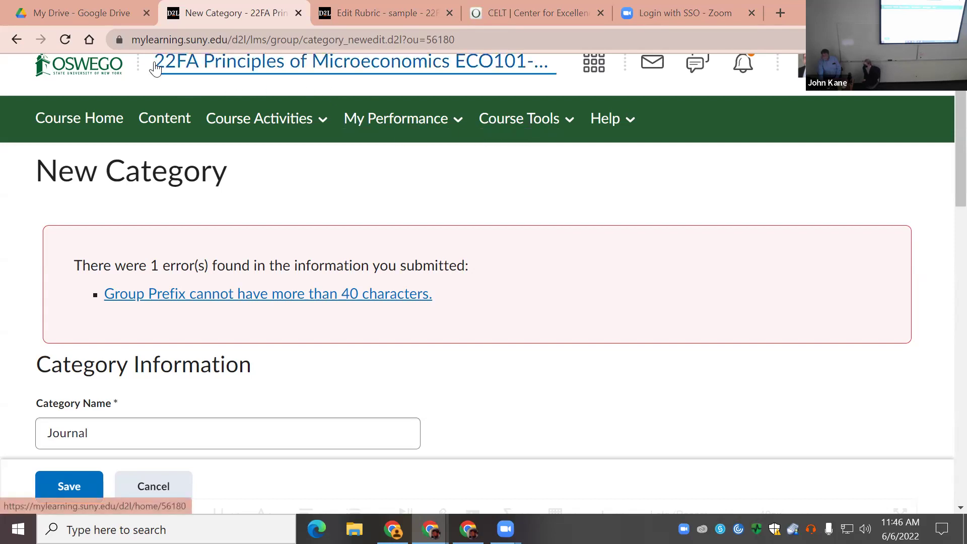
Leave the category form for the microeconomics course homepage and look over its contents
{"action": "left_click", "coordinate": [540, 75]}
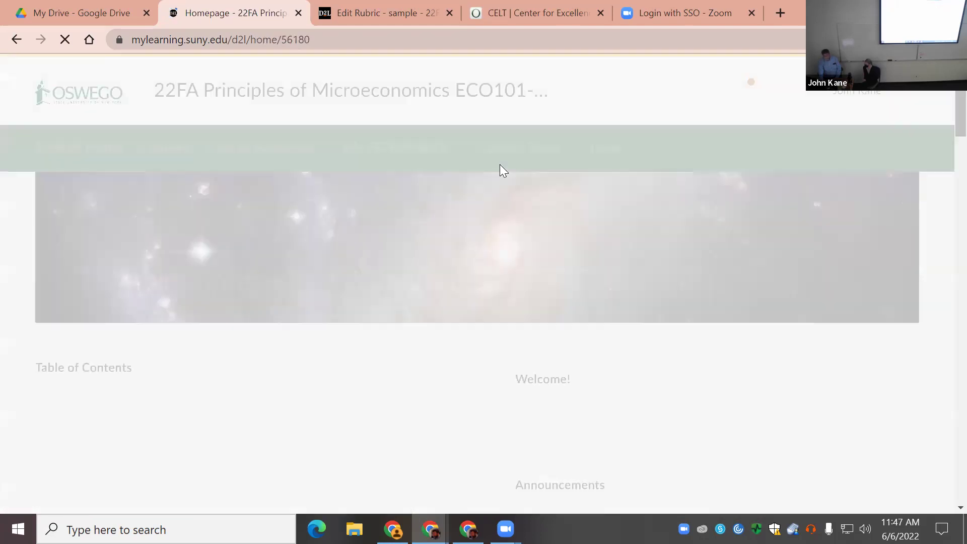
{"action": "scroll", "coordinate": [489, 189], "scroll_direction": "down", "scroll_amount": 4}
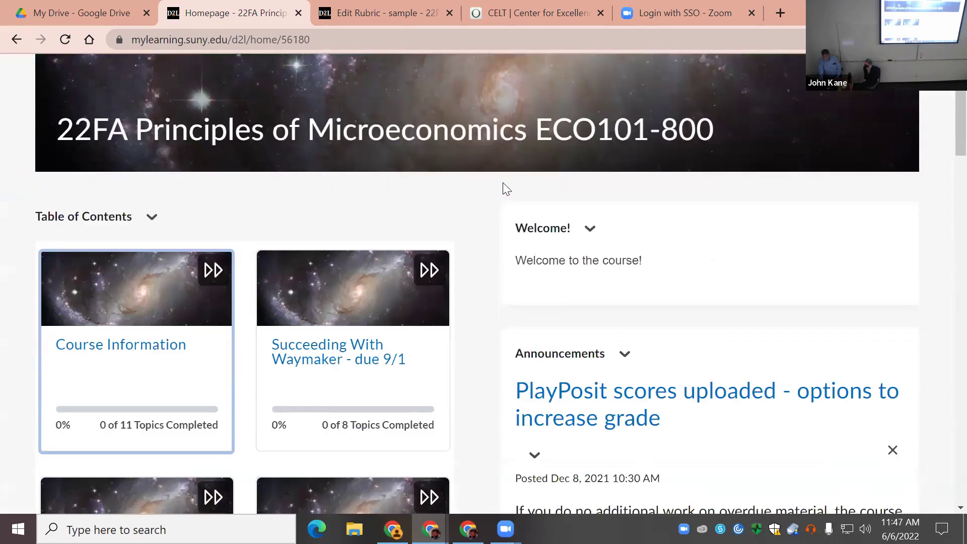
{"action": "scroll", "coordinate": [498, 184], "scroll_direction": "down", "scroll_amount": 5}
{"action": "scroll", "coordinate": [476, 181], "scroll_direction": "up", "scroll_amount": 9}
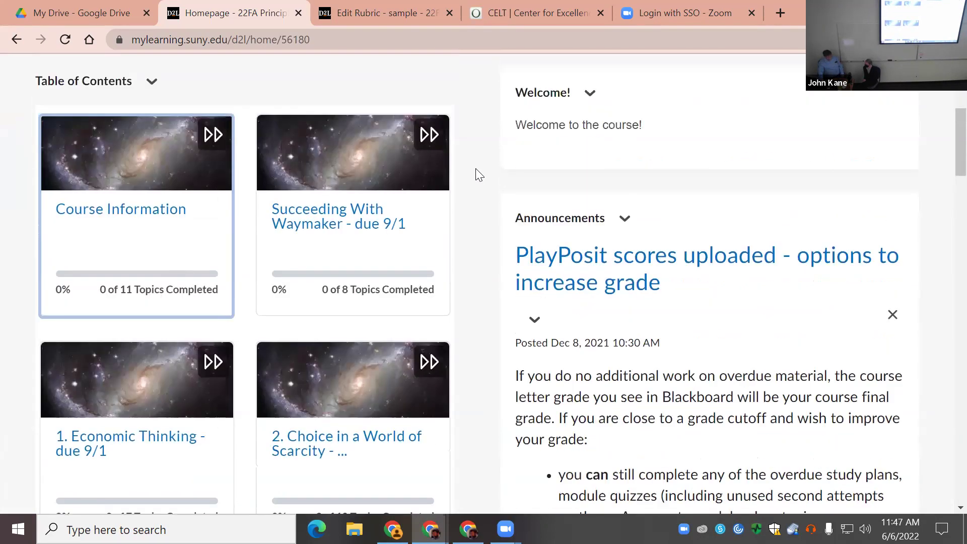
{"action": "scroll", "coordinate": [481, 158], "scroll_direction": "up", "scroll_amount": 1}
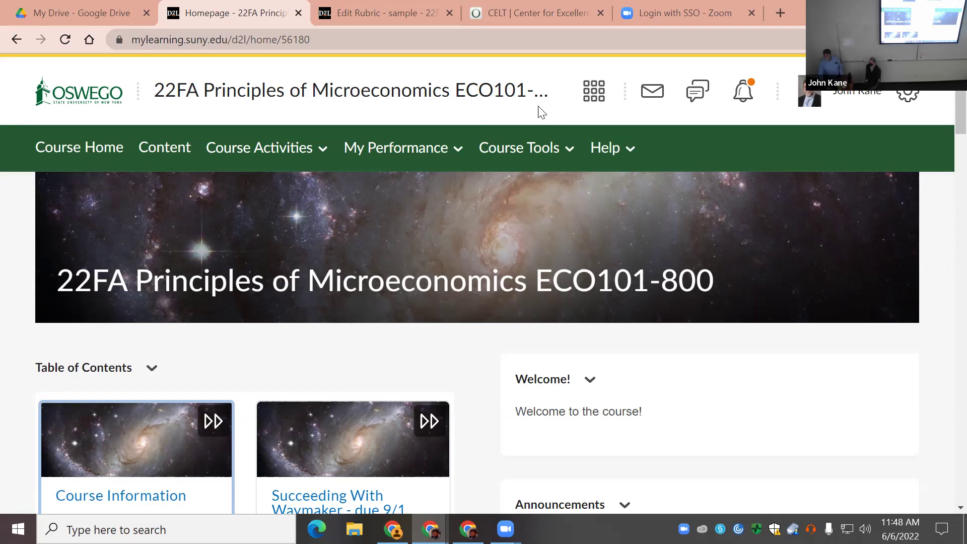
Switch to the OSW-20210SU-10212-ECO350 course and start a new group category there
{"action": "left_click", "coordinate": [588, 107]}
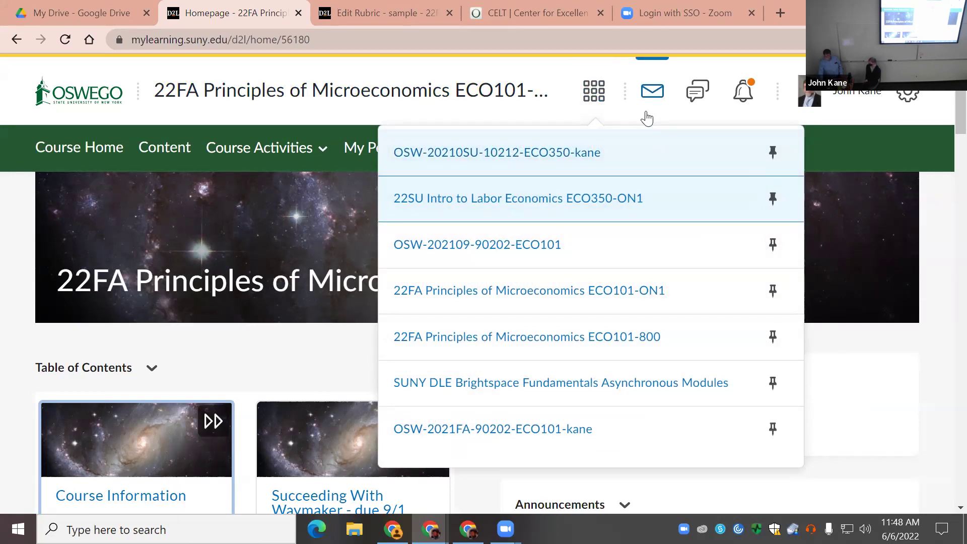
{"action": "left_click", "coordinate": [556, 157]}
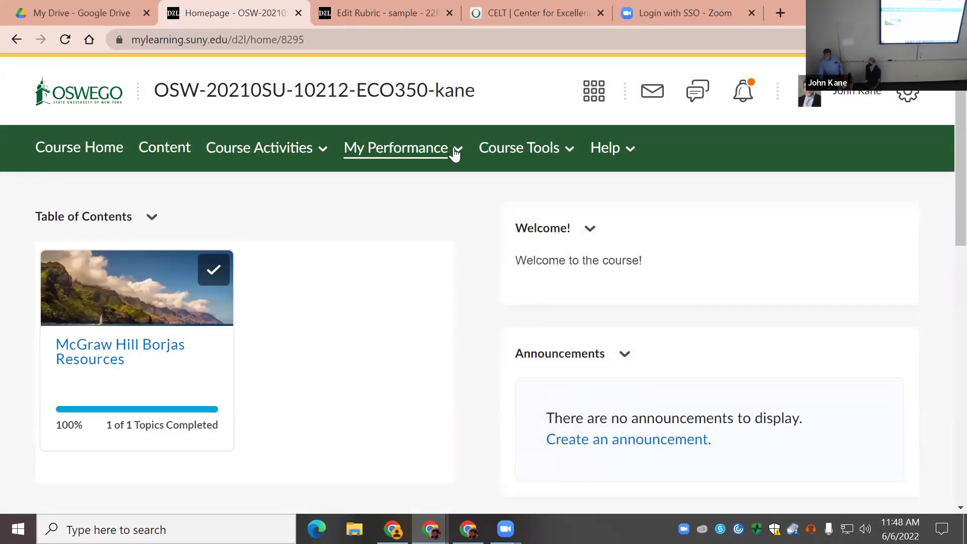
{"action": "left_click", "coordinate": [524, 155]}
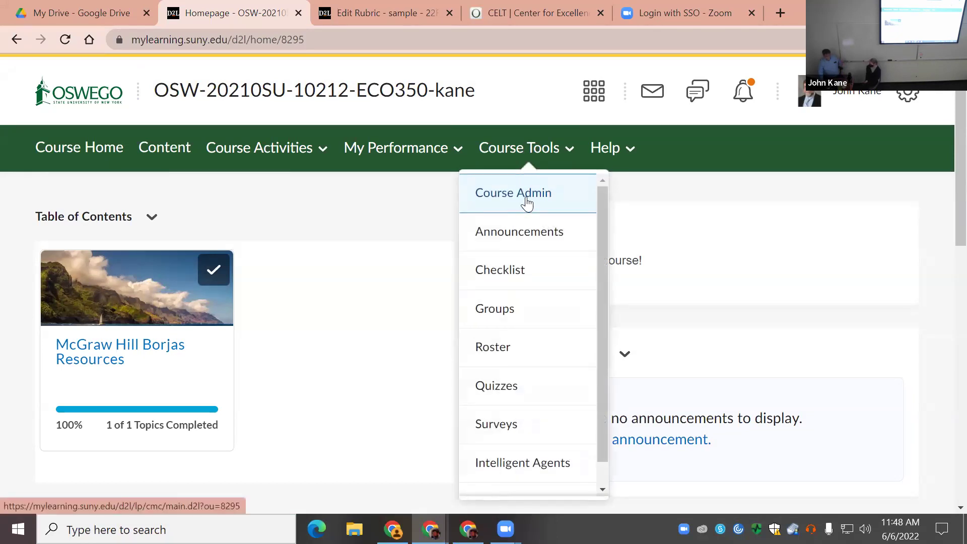
{"action": "left_click", "coordinate": [510, 309]}
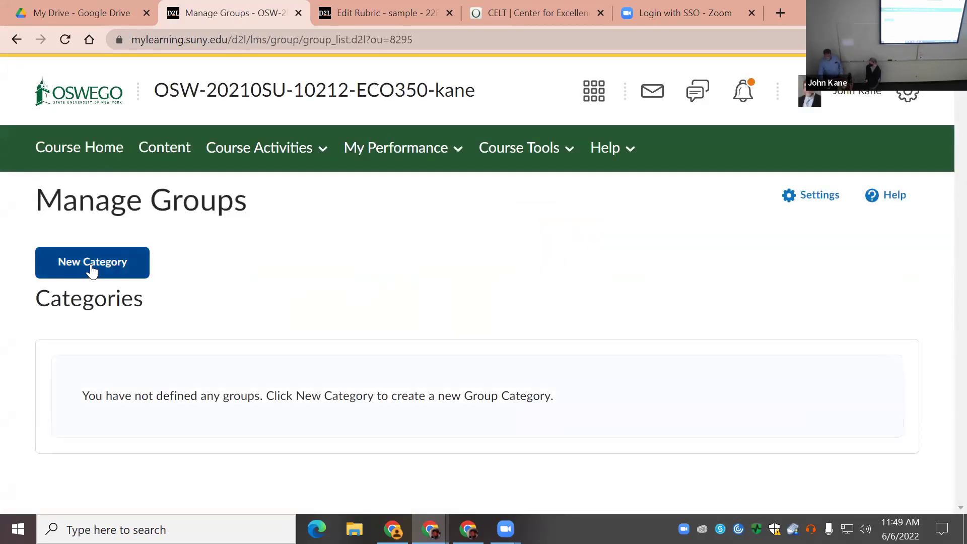
{"action": "left_click", "coordinate": [111, 267]}
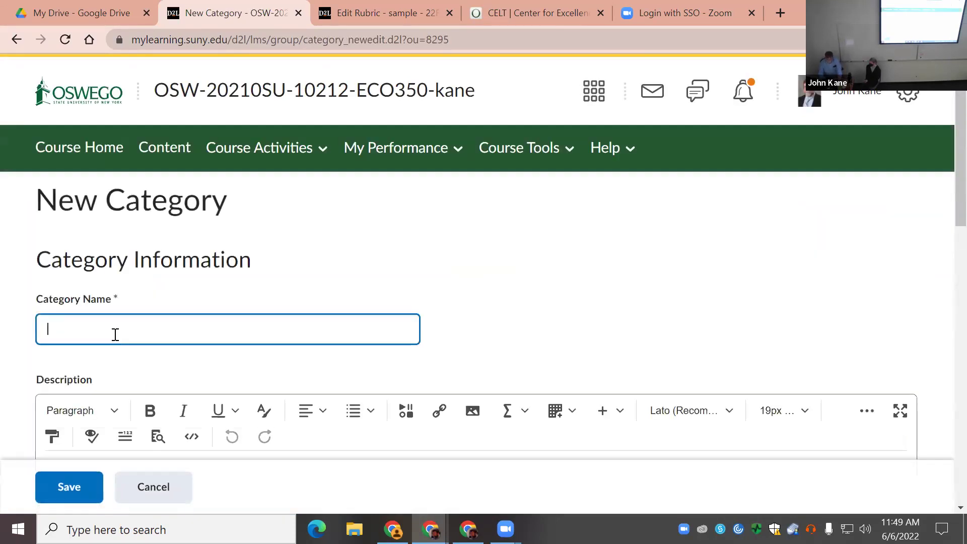
Name the category "test" and set its enrollment type to single user, member-specific groups
{"action": "type", "text": "test"}
{"action": "scroll", "coordinate": [302, 305], "scroll_direction": "down", "scroll_amount": 5}
{"action": "left_click", "coordinate": [182, 371]}
{"action": "scroll", "coordinate": [297, 306], "scroll_direction": "down", "scroll_amount": 2}
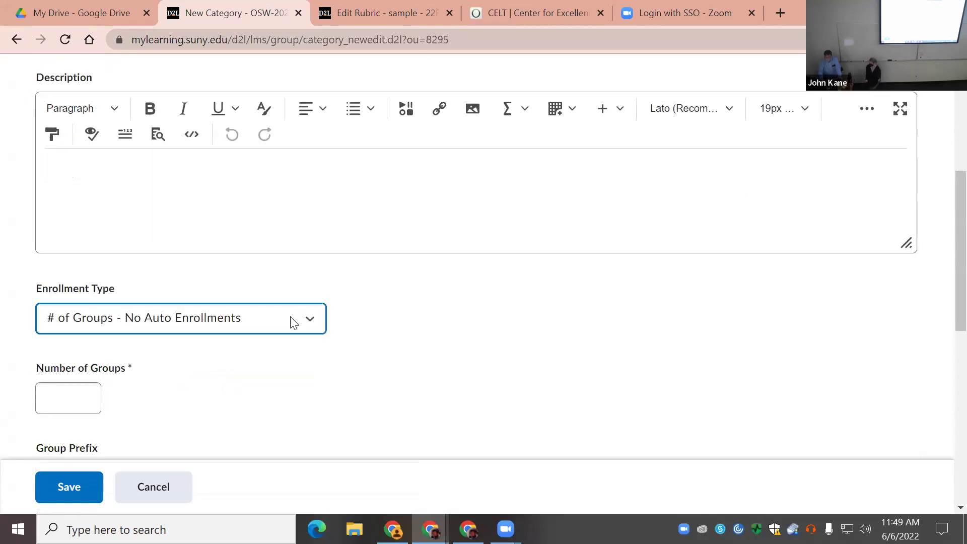
{"action": "left_click", "coordinate": [292, 320]}
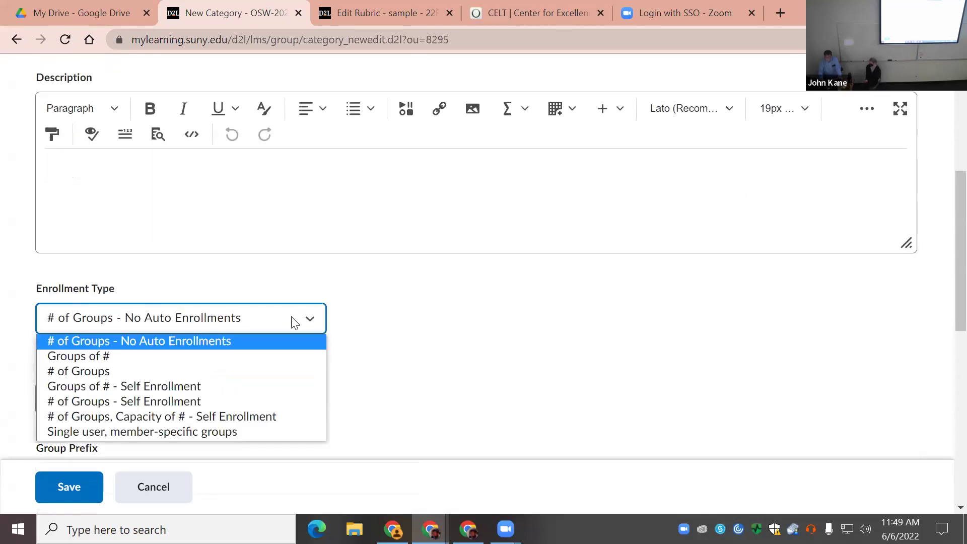
{"action": "left_click", "coordinate": [202, 432]}
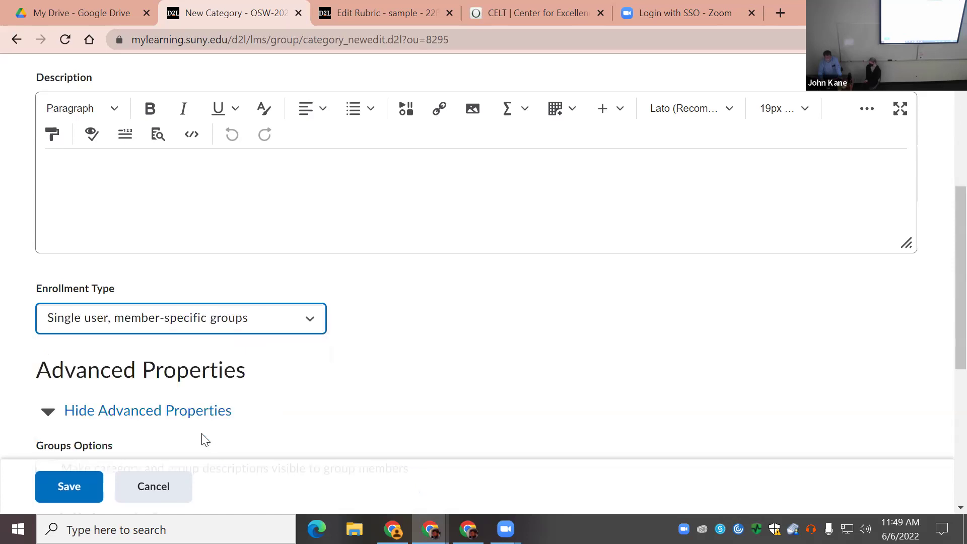
Make the category and group descriptions visible to group members and enable discussion areas for the test category
{"action": "scroll", "coordinate": [418, 367], "scroll_direction": "down", "scroll_amount": 3}
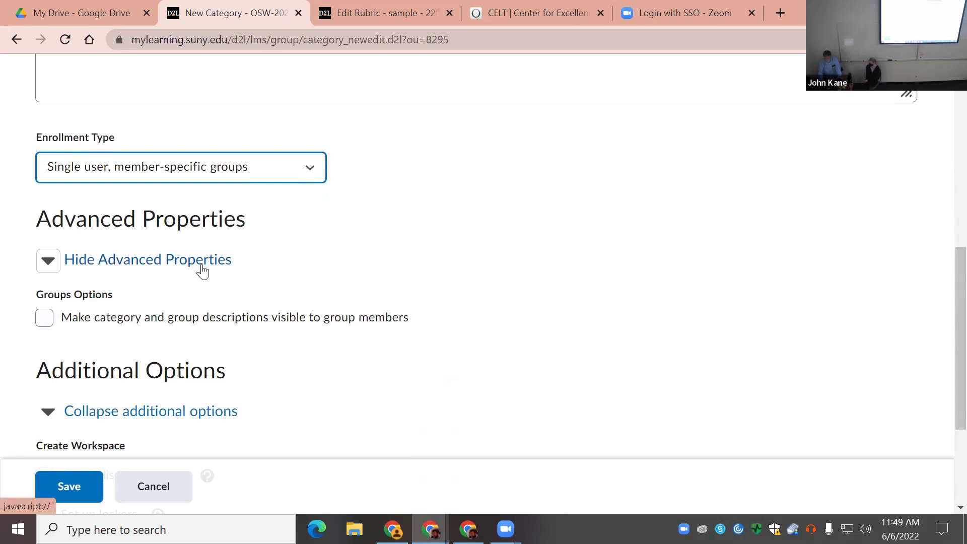
{"action": "left_click", "coordinate": [45, 318]}
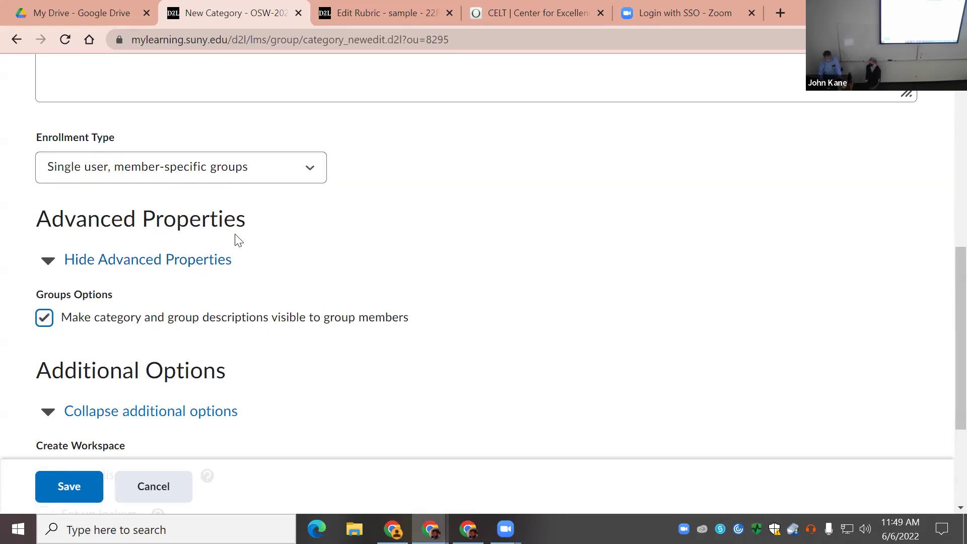
{"action": "left_click", "coordinate": [206, 270]}
{"action": "left_click", "coordinate": [207, 270]}
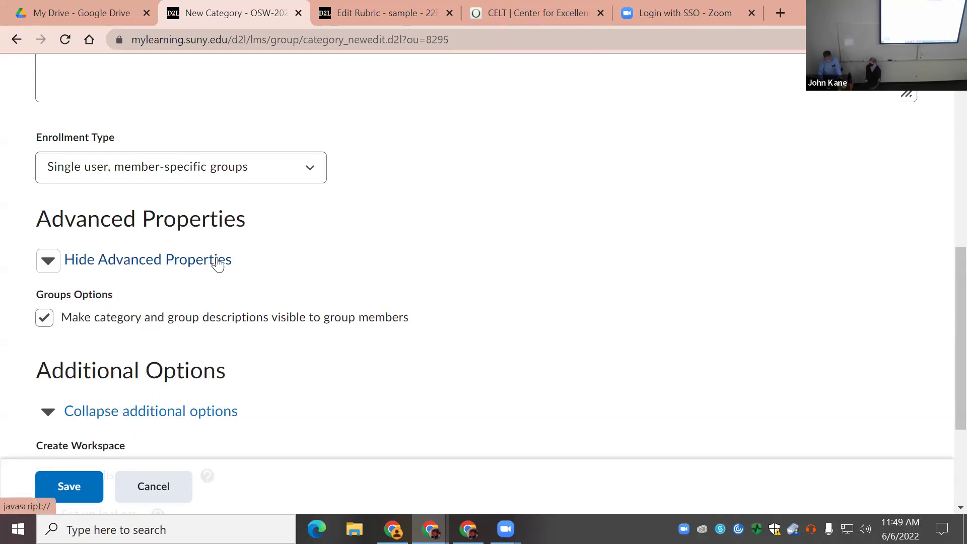
{"action": "scroll", "coordinate": [401, 276], "scroll_direction": "down", "scroll_amount": 4}
{"action": "left_click", "coordinate": [48, 296]}
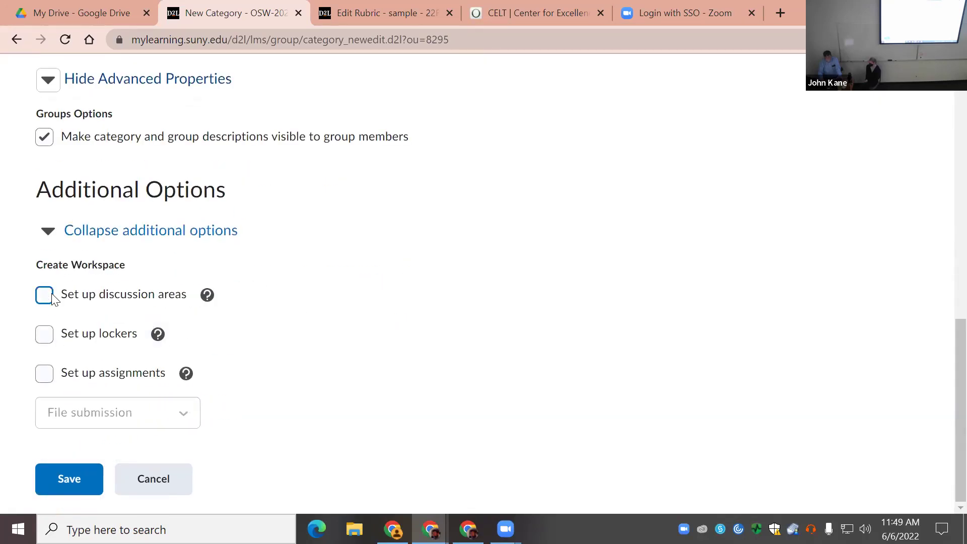
Save the test category with its discussion areas using a new topic in the Bulletin Board forum, and acknowledge the group creation notice
{"action": "scroll", "coordinate": [367, 289], "scroll_direction": "down", "scroll_amount": 2}
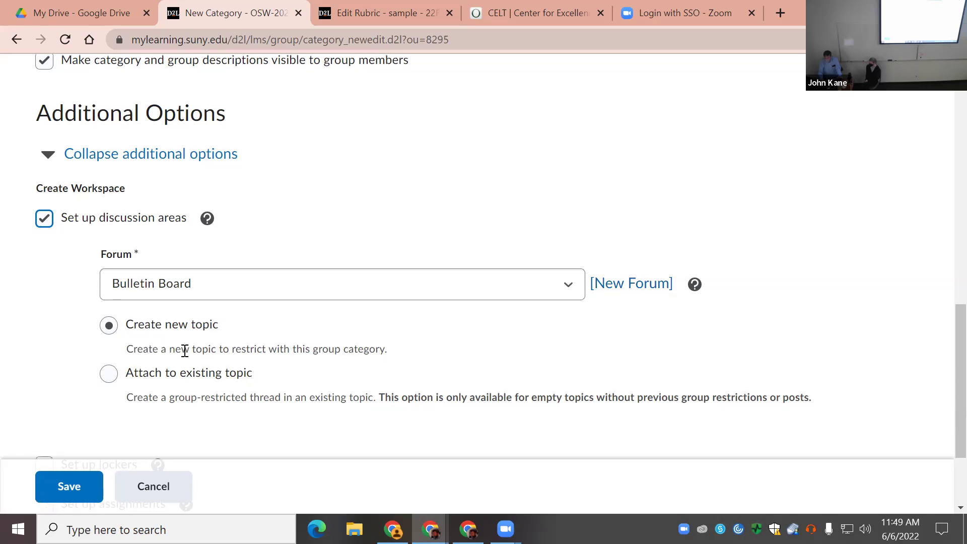
{"action": "scroll", "coordinate": [183, 347], "scroll_direction": "down", "scroll_amount": 3}
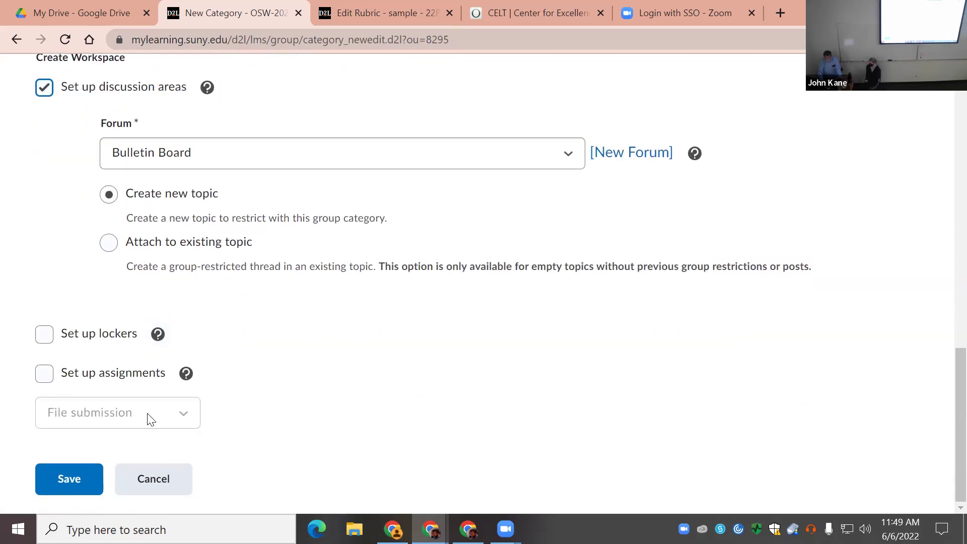
{"action": "left_click", "coordinate": [71, 479]}
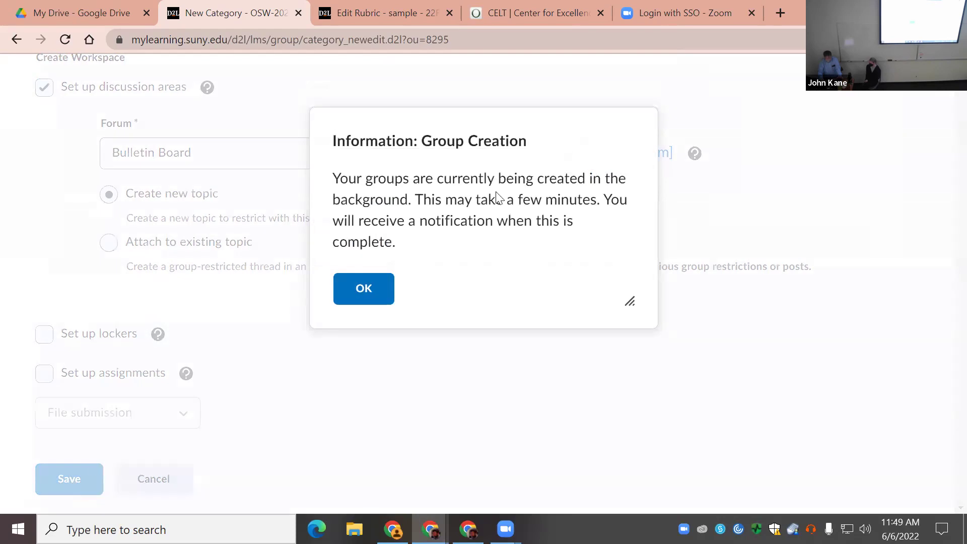
{"action": "left_click", "coordinate": [377, 295]}
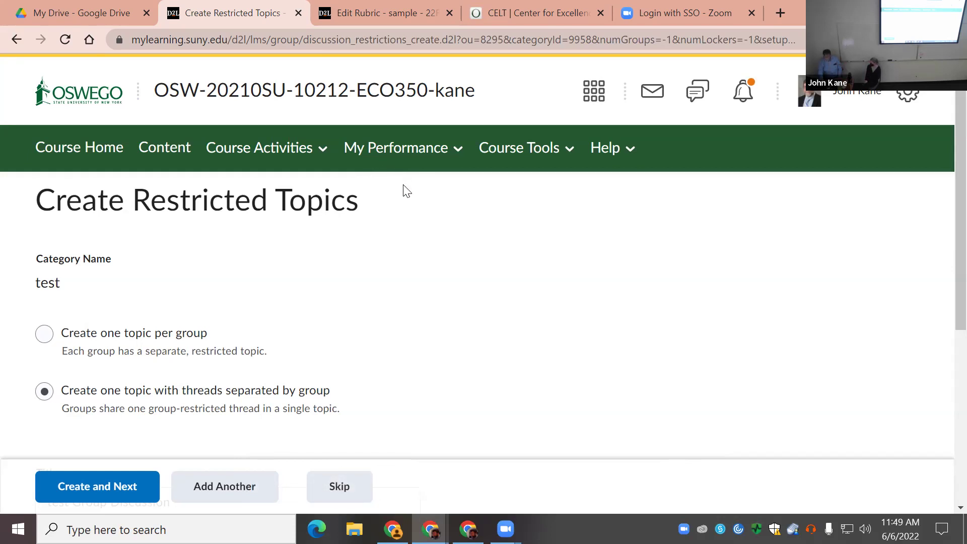
Create one restricted topic with threads separated by group, titled "test Group Discussion", and finish the workspace setup
{"action": "scroll", "coordinate": [402, 190], "scroll_direction": "down", "scroll_amount": 4}
{"action": "scroll", "coordinate": [184, 179], "scroll_direction": "up", "scroll_amount": 2}
{"action": "scroll", "coordinate": [204, 177], "scroll_direction": "up", "scroll_amount": 1}
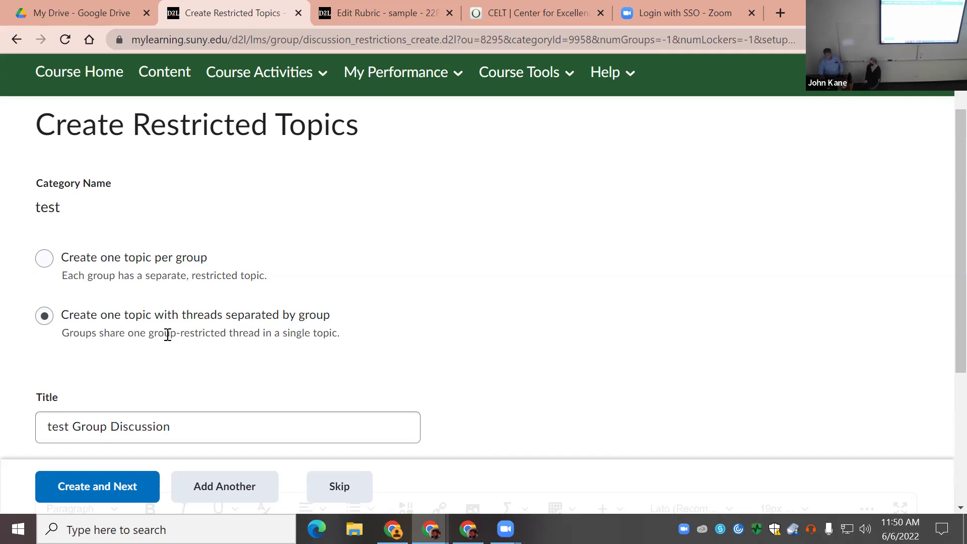
{"action": "scroll", "coordinate": [453, 247], "scroll_direction": "down", "scroll_amount": 3}
{"action": "scroll", "coordinate": [295, 273], "scroll_direction": "down", "scroll_amount": 2}
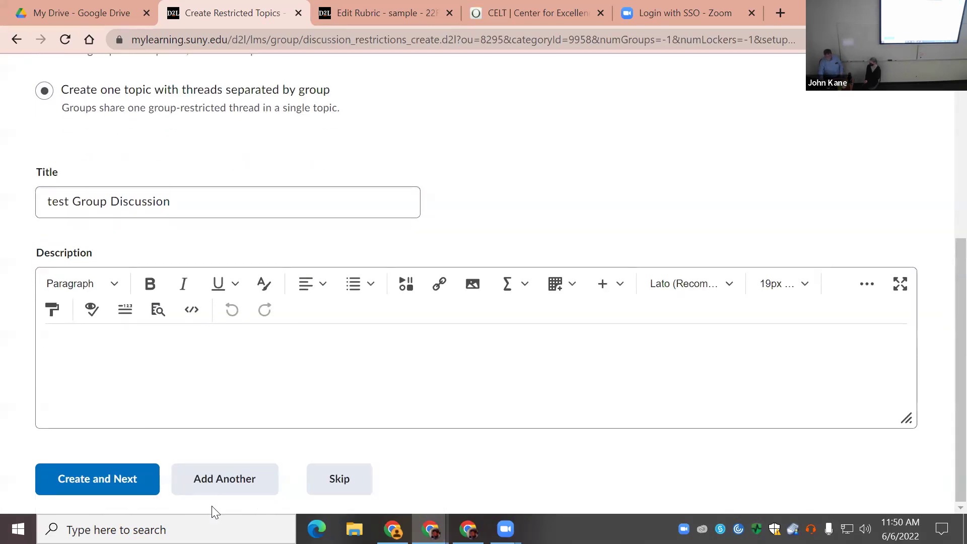
{"action": "left_click", "coordinate": [108, 483]}
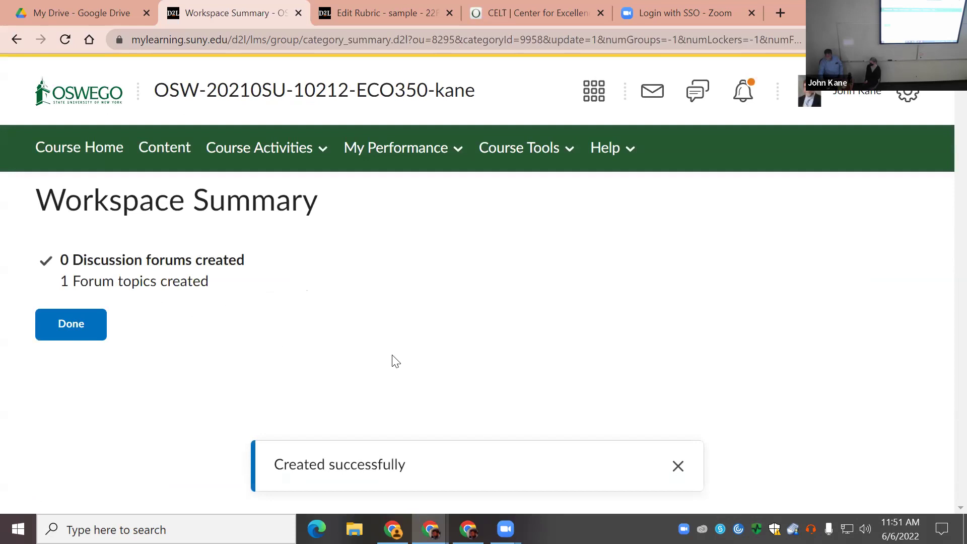
{"action": "left_click", "coordinate": [77, 334]}
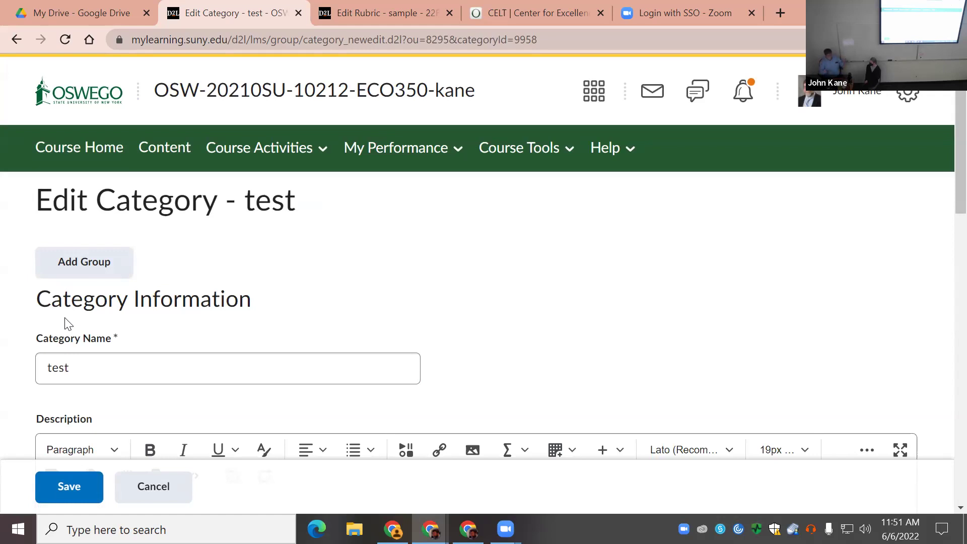
{"action": "scroll", "coordinate": [410, 391], "scroll_direction": "down", "scroll_amount": 3}
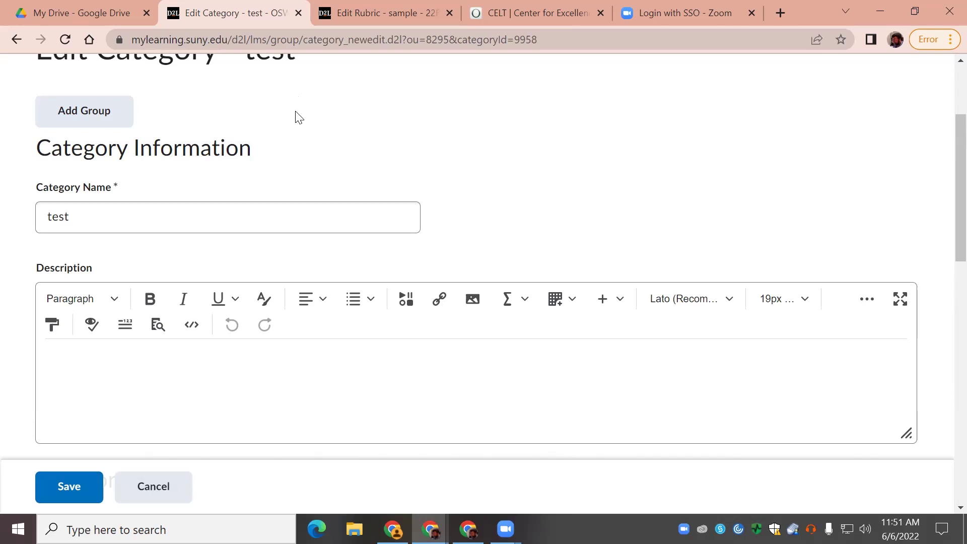
{"action": "scroll", "coordinate": [331, 195], "scroll_direction": "up", "scroll_amount": 3}
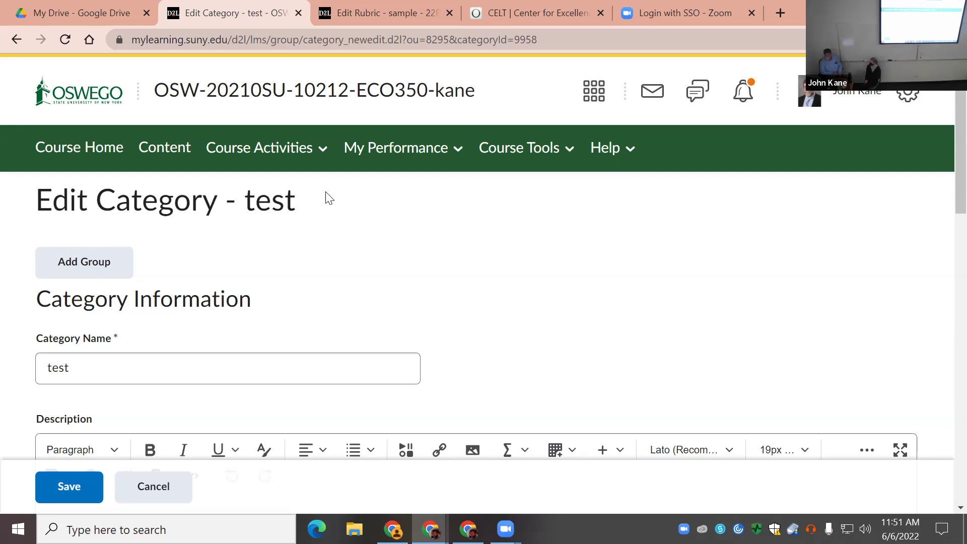
{"action": "scroll", "coordinate": [416, 328], "scroll_direction": "down", "scroll_amount": 3}
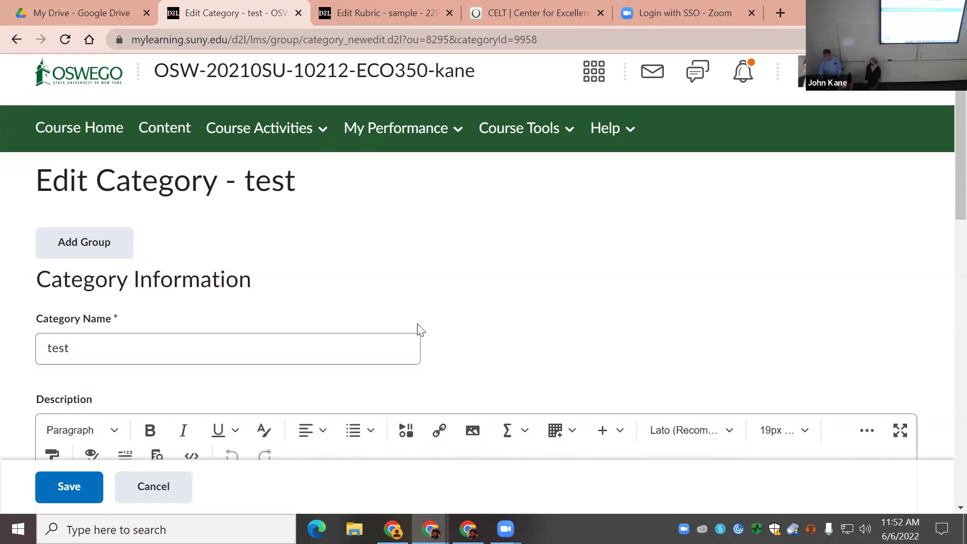